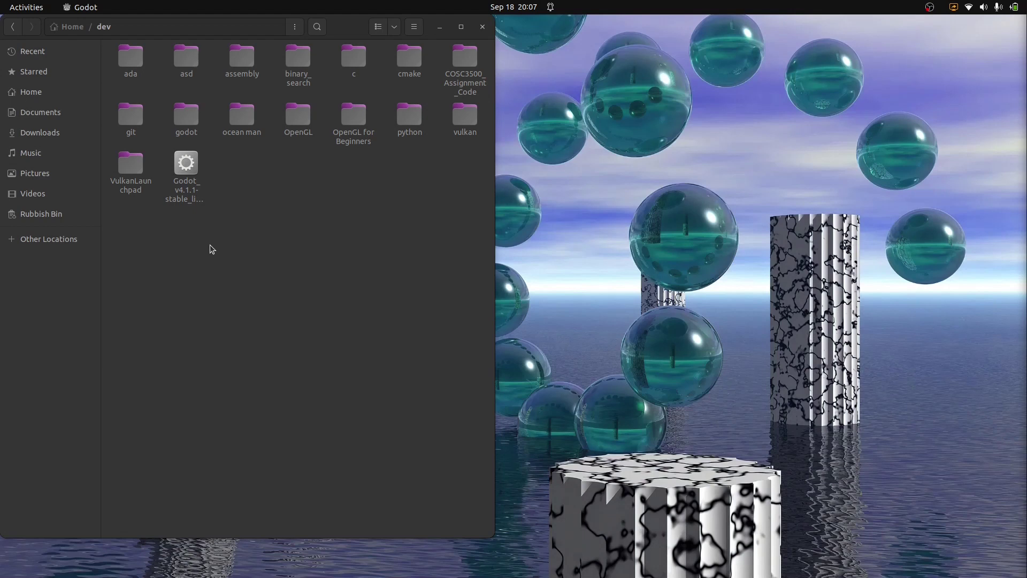
Create a new project in a fresh 'Godot' folder under dev/godot and open its editor.
double_click(188, 171)
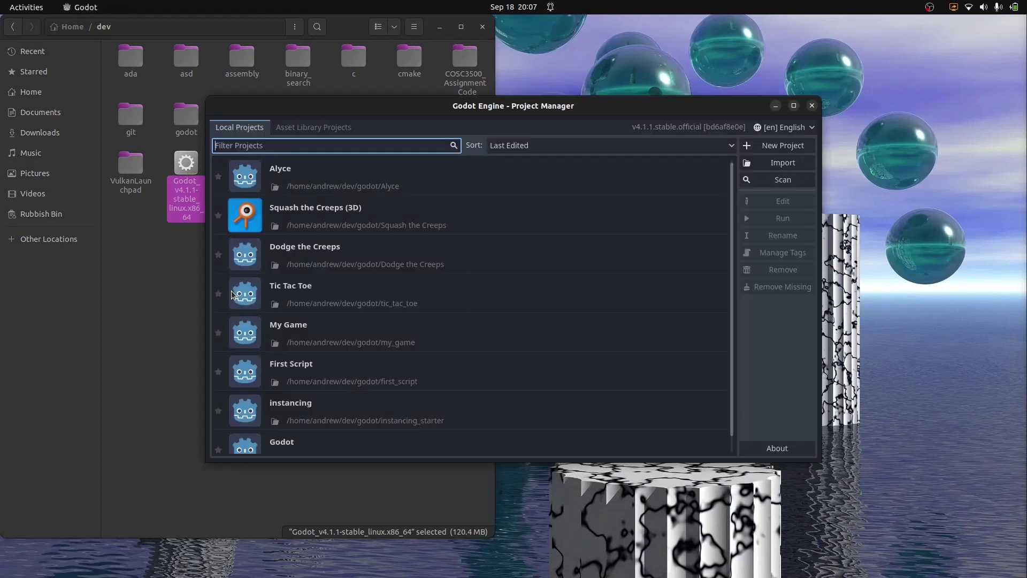
click(776, 145)
click(666, 243)
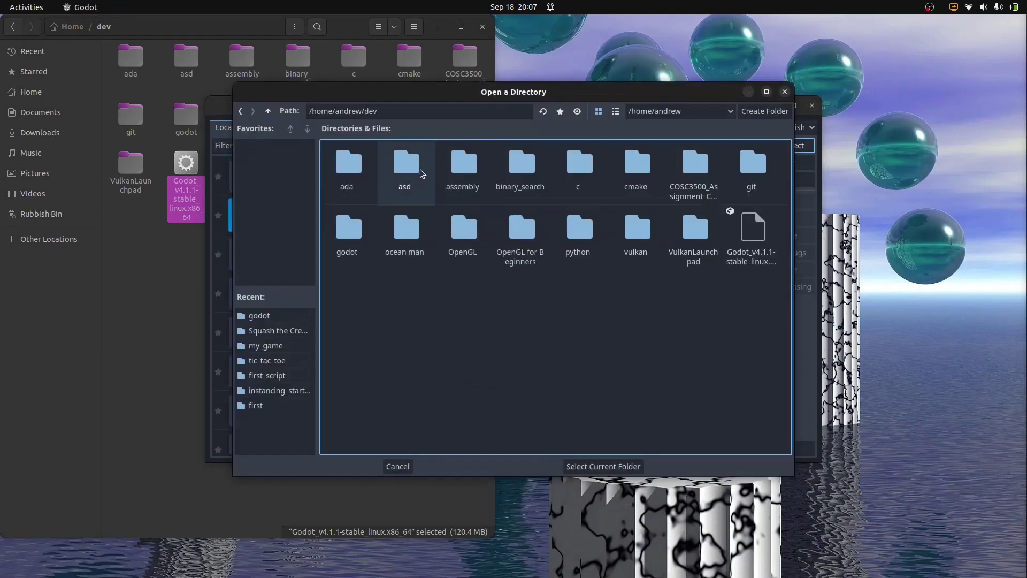
double_click(349, 227)
click(608, 466)
click(653, 208)
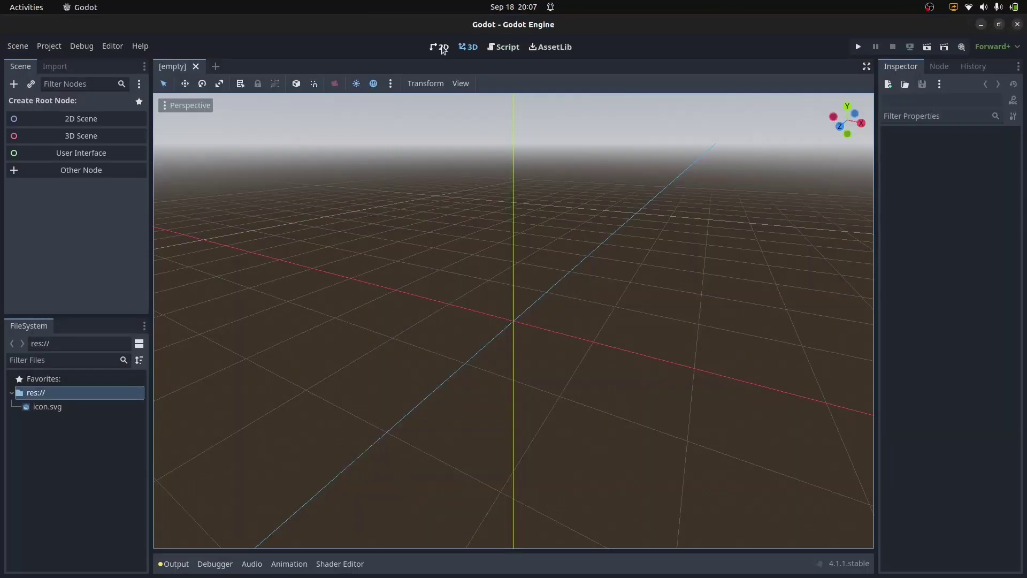
Start a 2D scene with a Node2D as its root node.
click(442, 47)
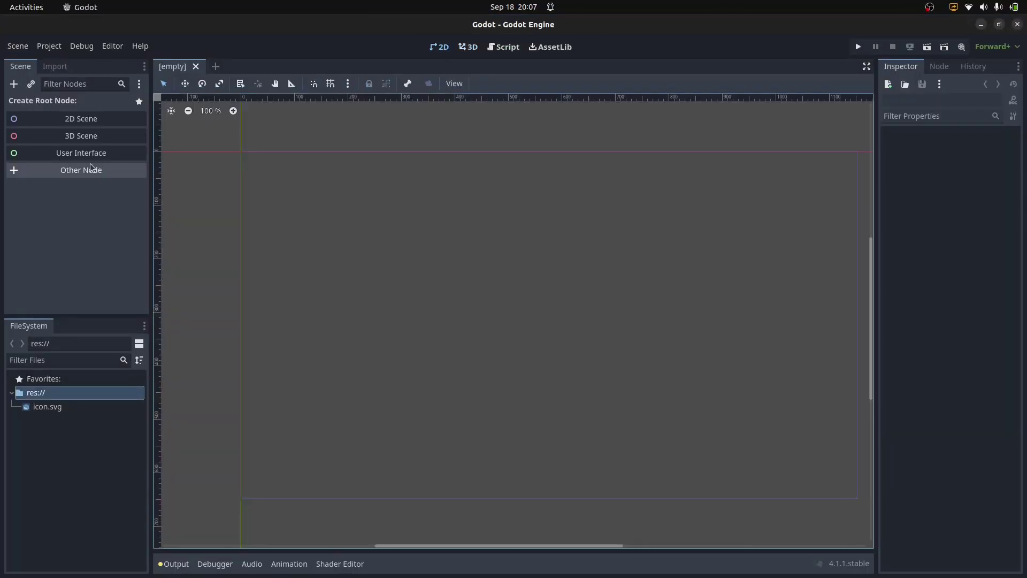
click(77, 171)
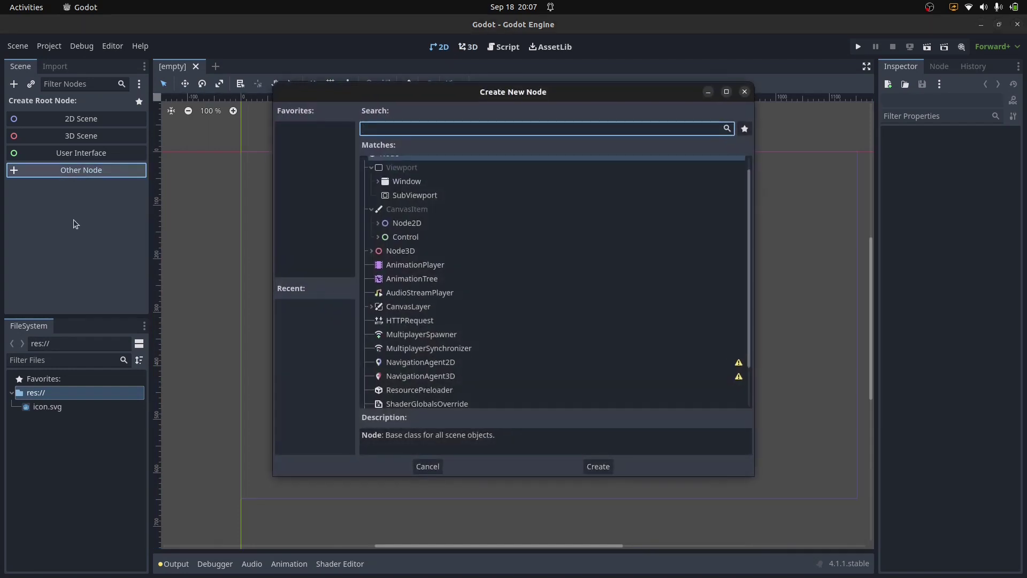
text(2d)
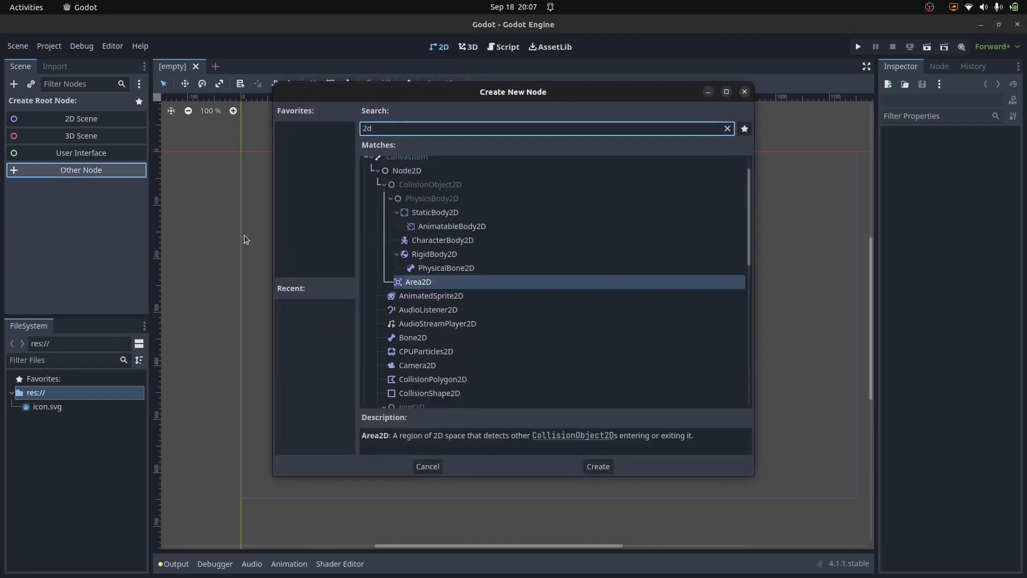
double_click(406, 172)
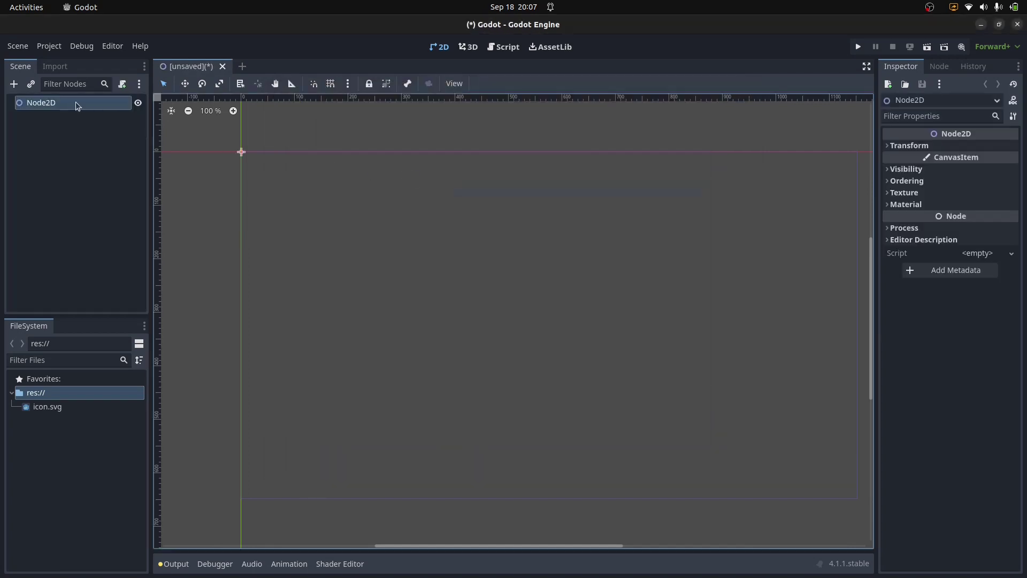
Rename the Node2D root to 'player' and save the scene as player.tscn.
right_click(52, 106)
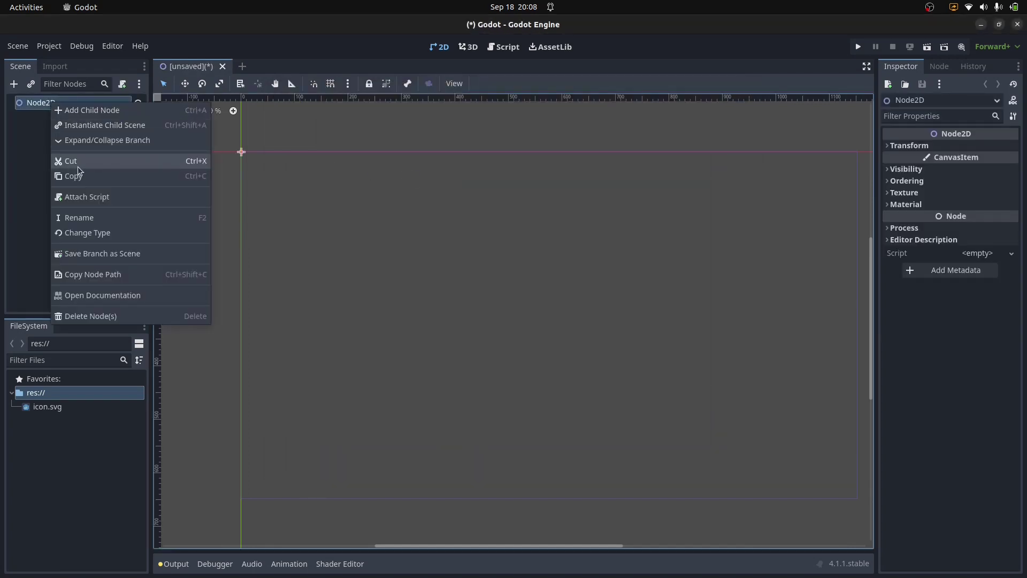
click(80, 217)
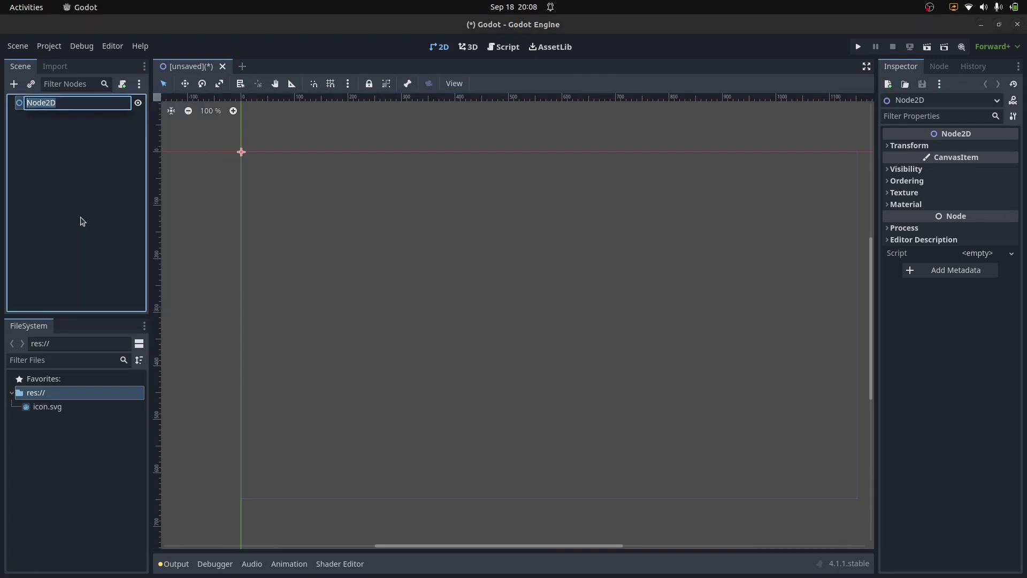
text(player)
key(Return)
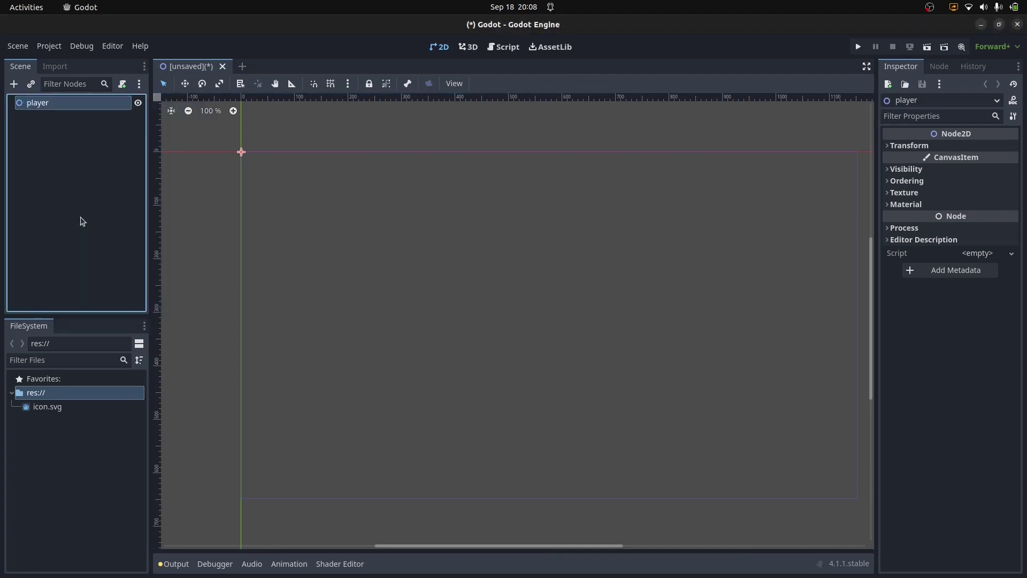
key(ctrl+s)
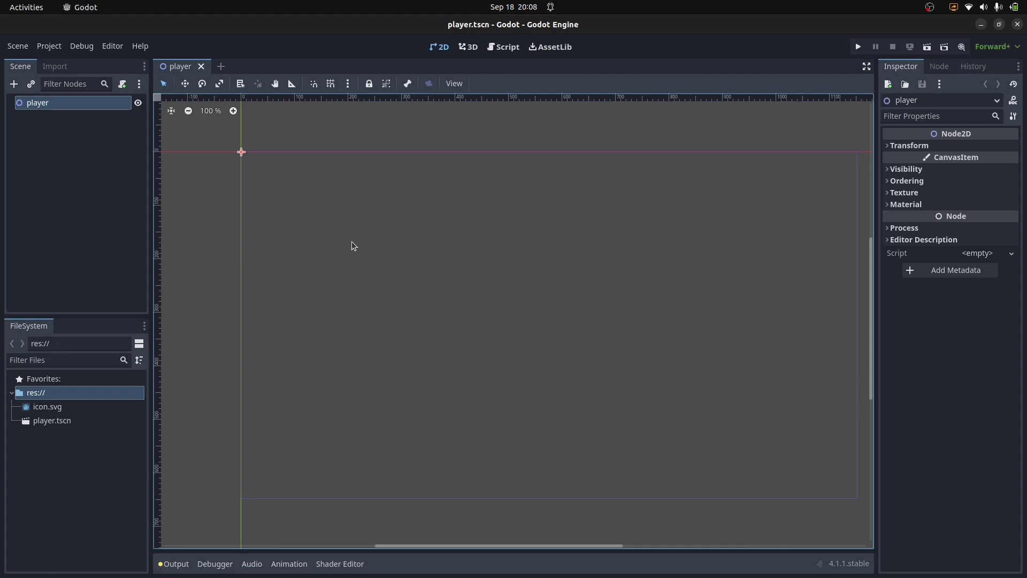
Add an AnimatedSprite2D as a child of the player node, then save player.tscn.
right_click(78, 107)
click(95, 115)
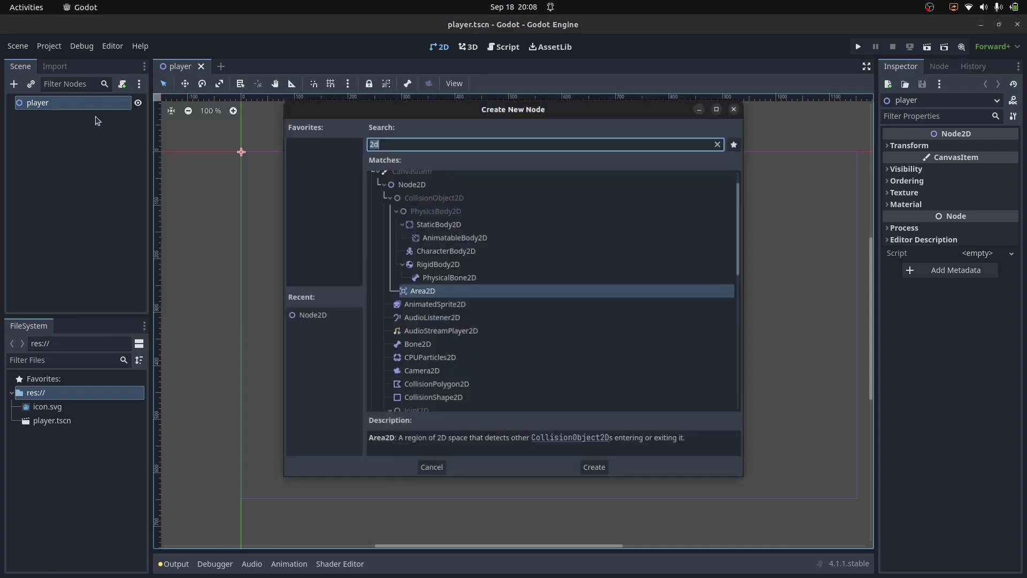
text(animated)
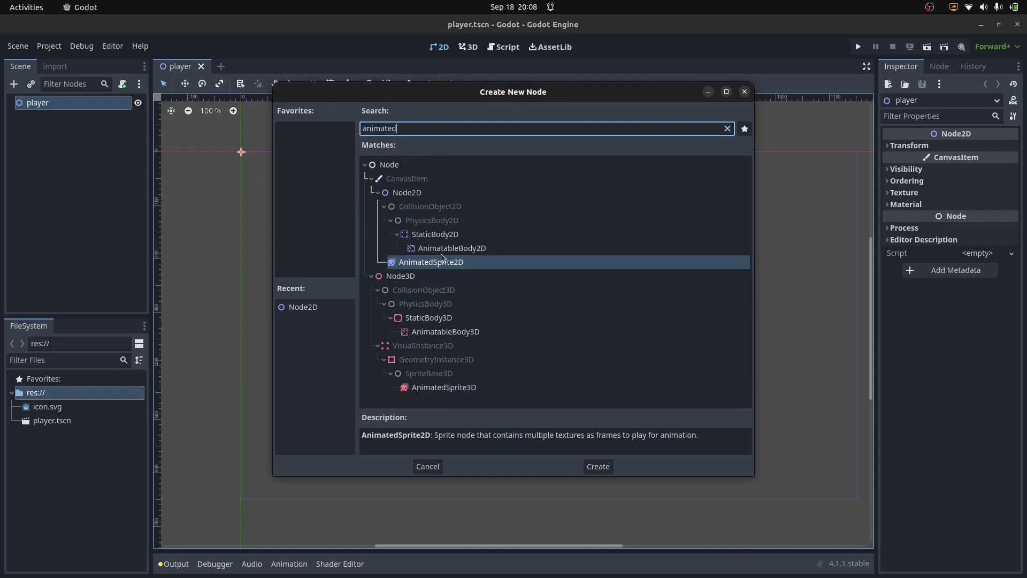
double_click(450, 262)
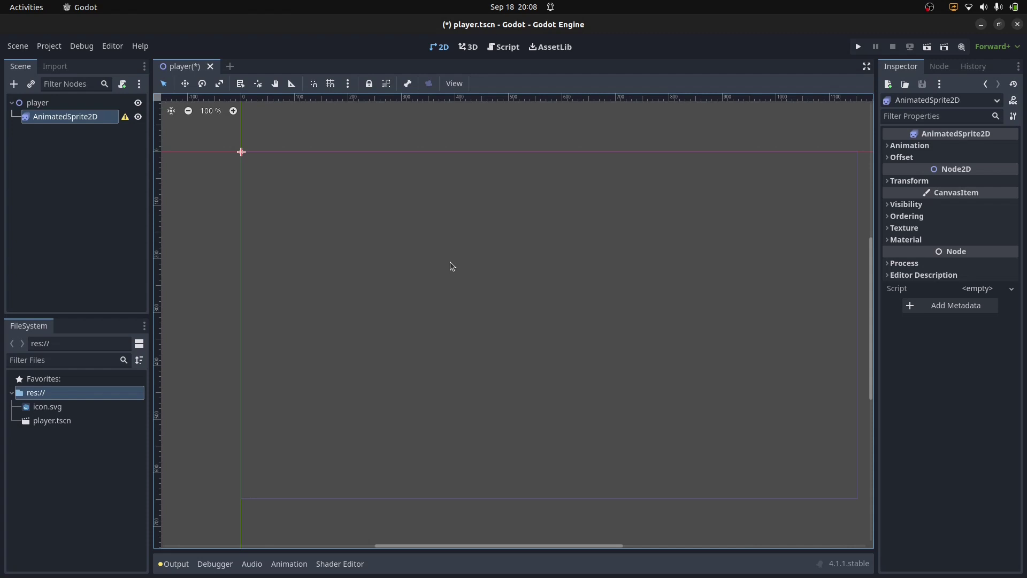
key(ctrl+s)
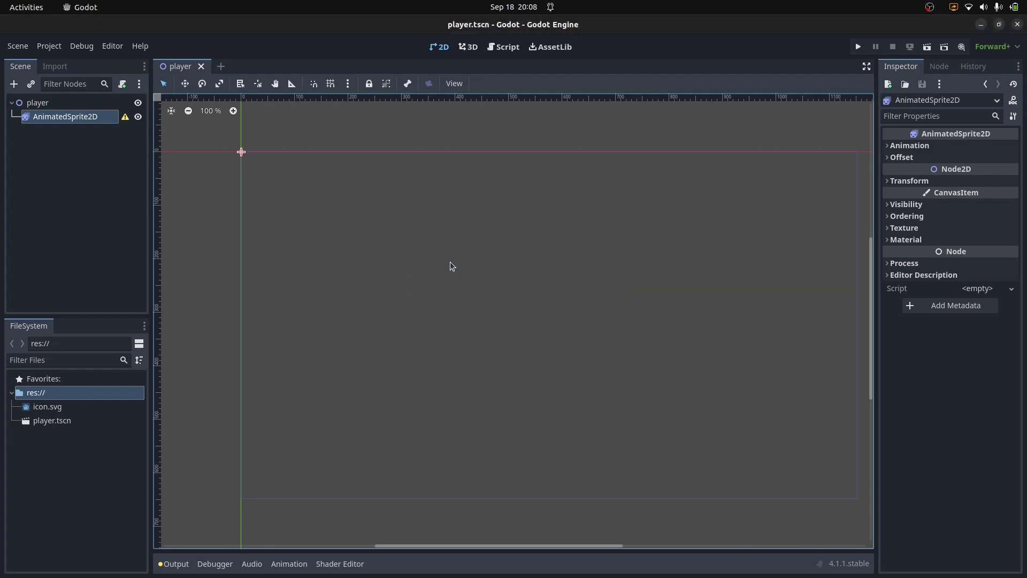
In Files, select pixel_character_pale_green.png in Downloads/pixel_character_spritesheets.
click(16, 186)
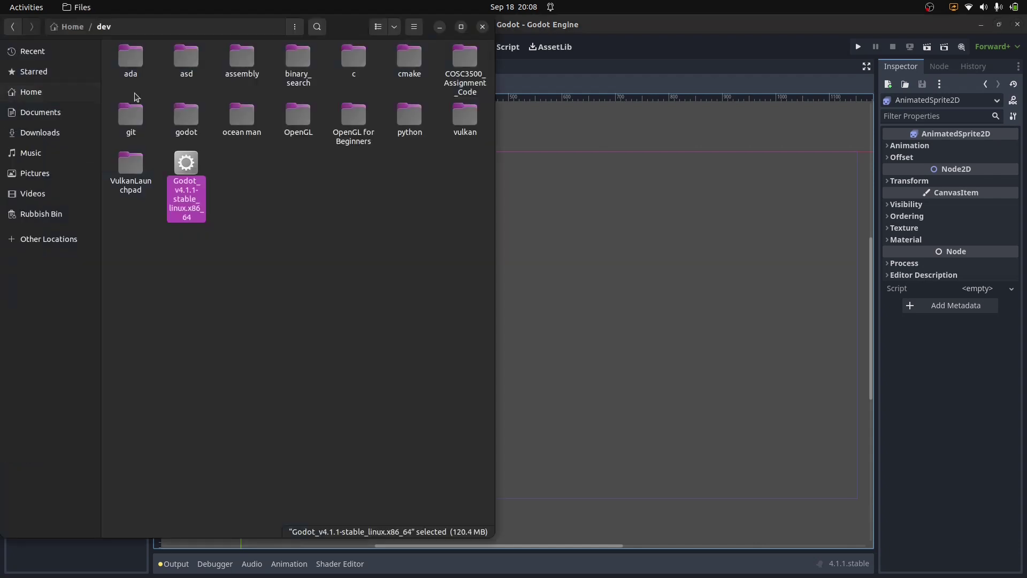
click(43, 132)
double_click(187, 115)
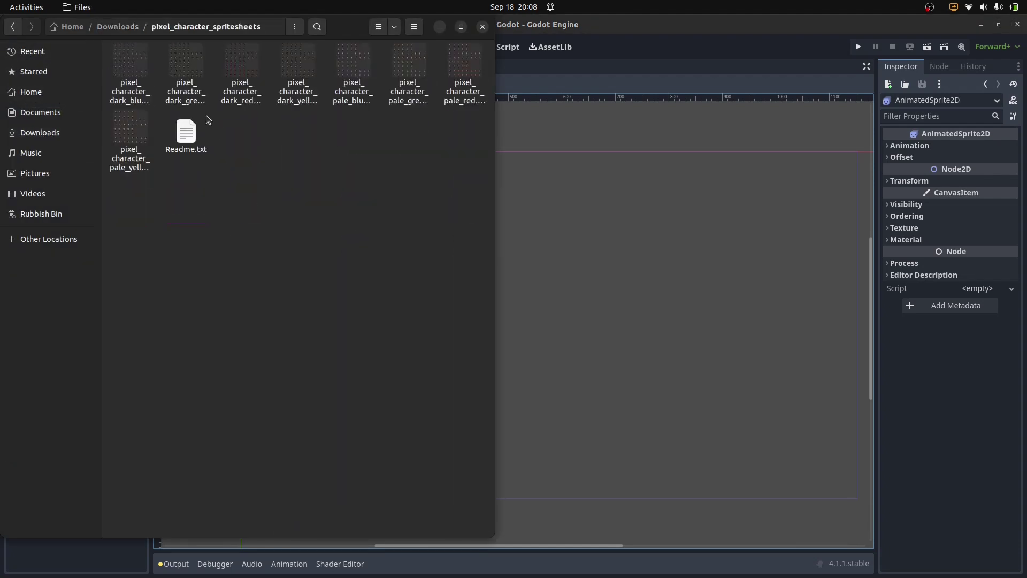
click(129, 158)
click(410, 97)
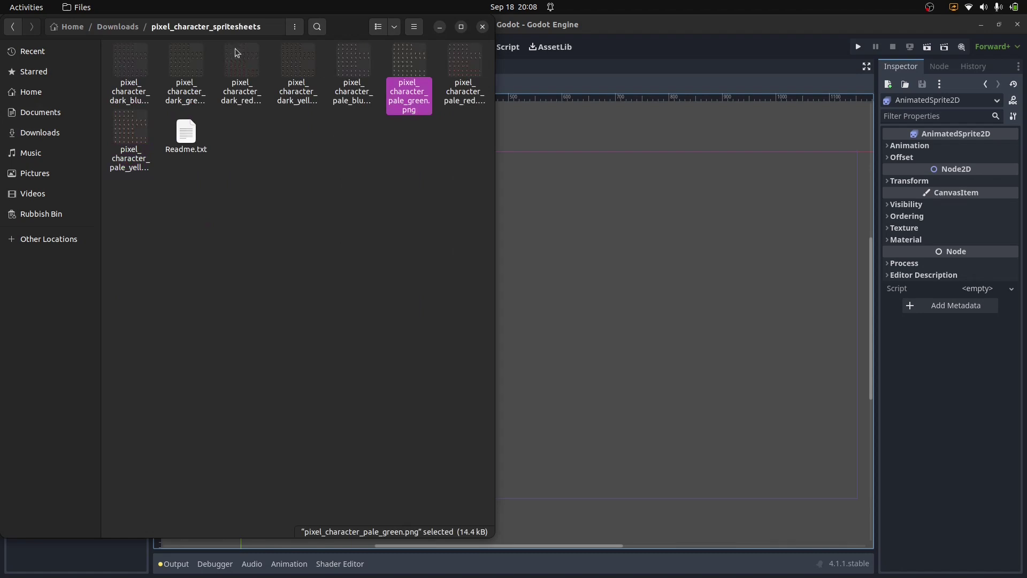
Paste the spritesheet into the dev/godot/Godot project folder.
click(33, 92)
double_click(186, 64)
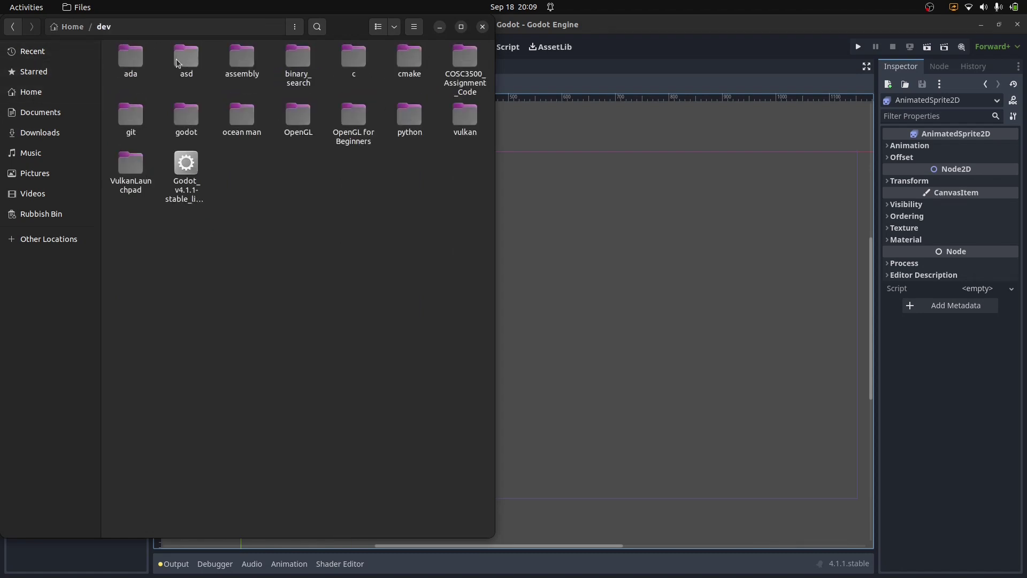
double_click(186, 114)
double_click(356, 57)
key(ctrl+v)
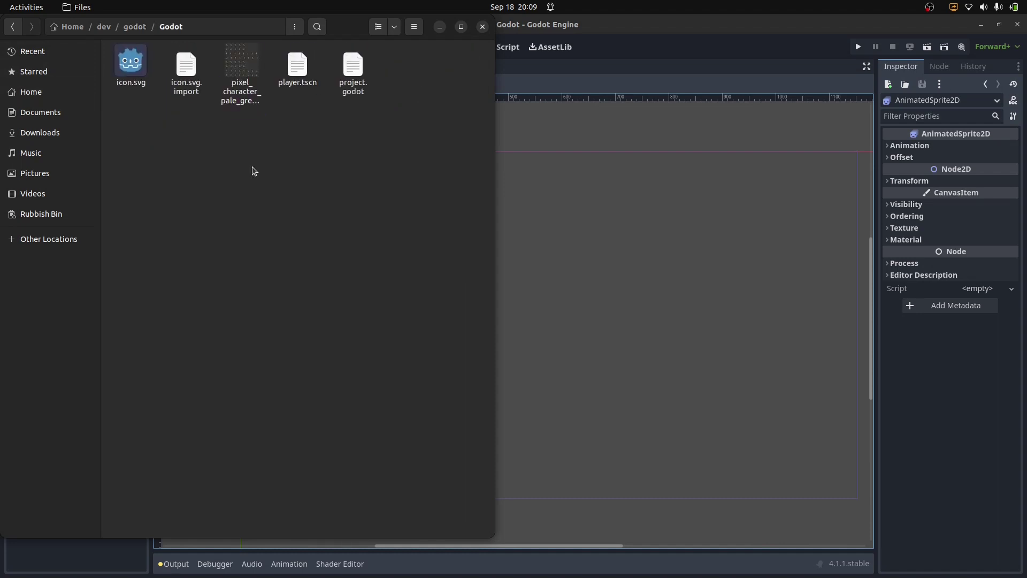
View pixel_character_pale_green.png full screen in Image Viewer, then close the viewer.
double_click(239, 63)
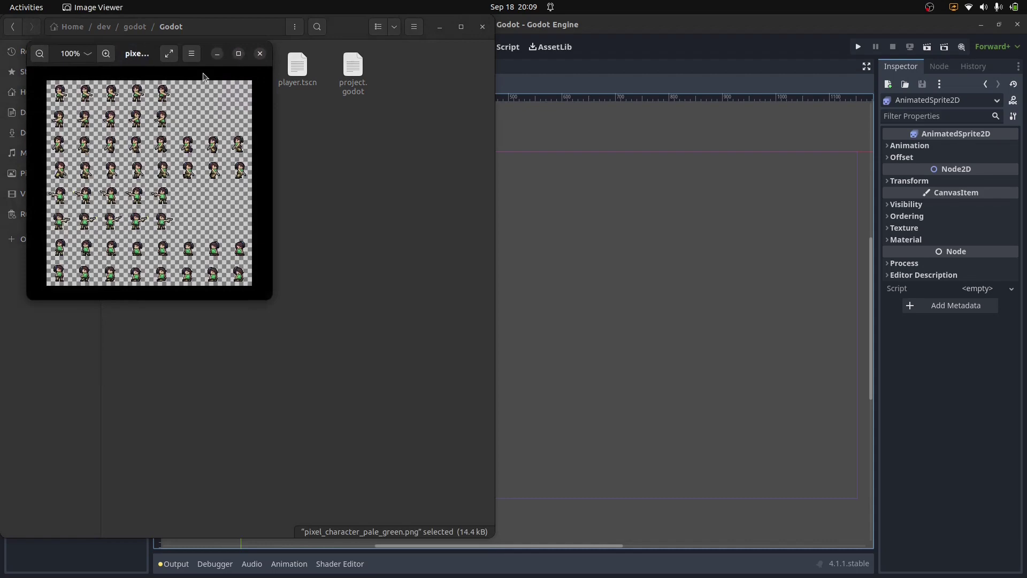
click(169, 53)
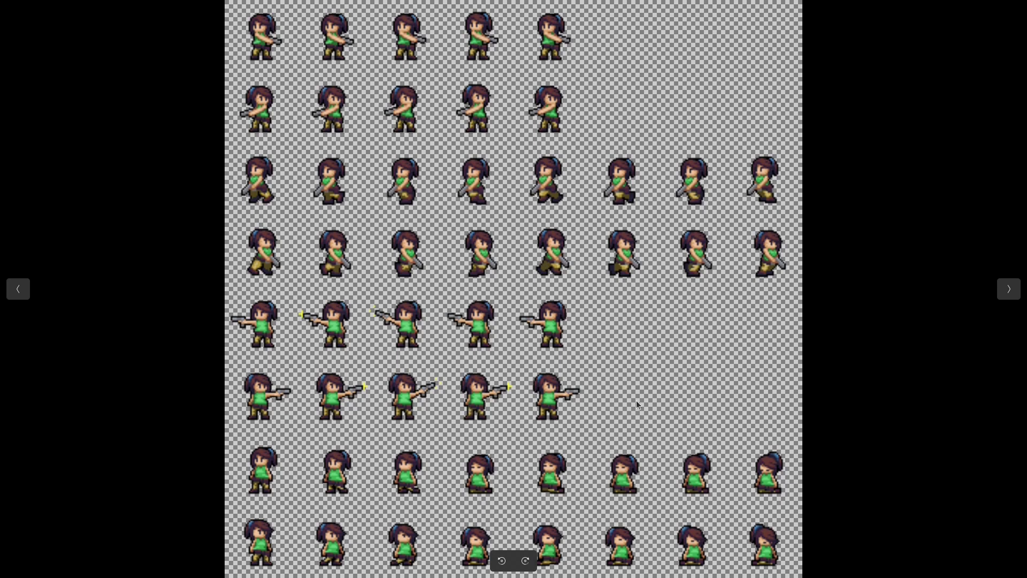
key(Escape)
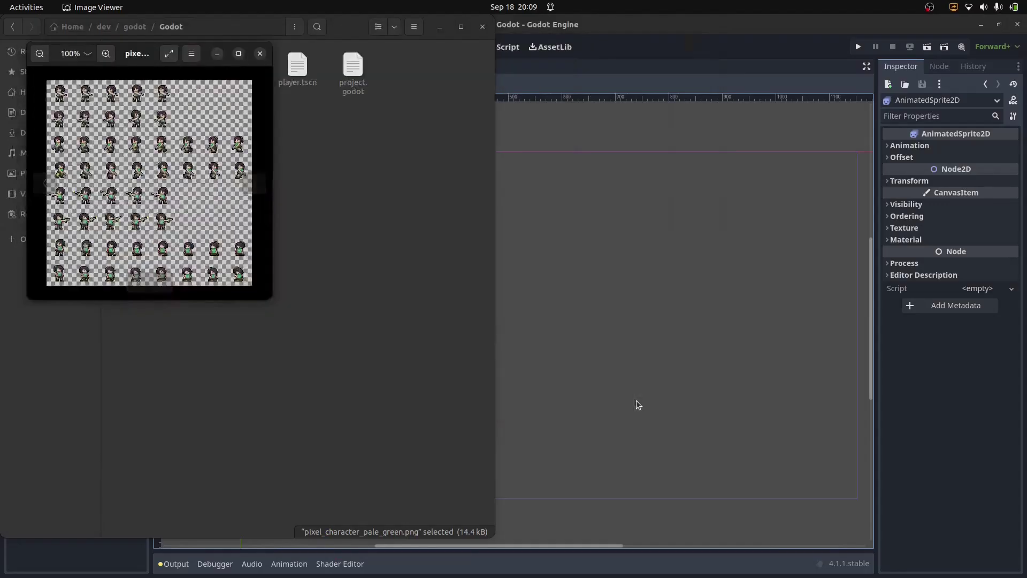
click(260, 53)
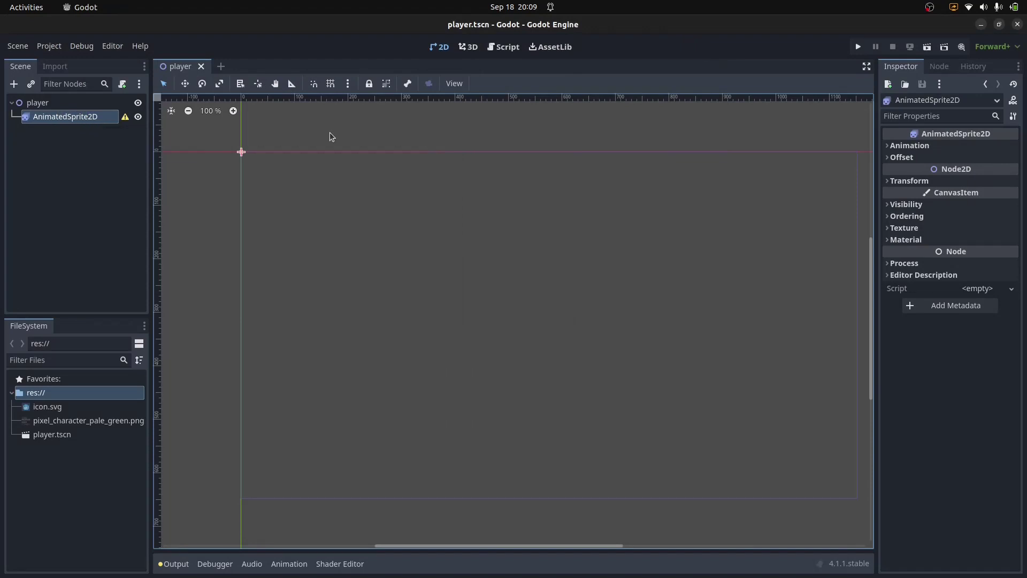
Assign a new SpriteFrames resource to the AnimatedSprite2D's Sprite Frames and open its frames editor.
mouse_move(126, 119)
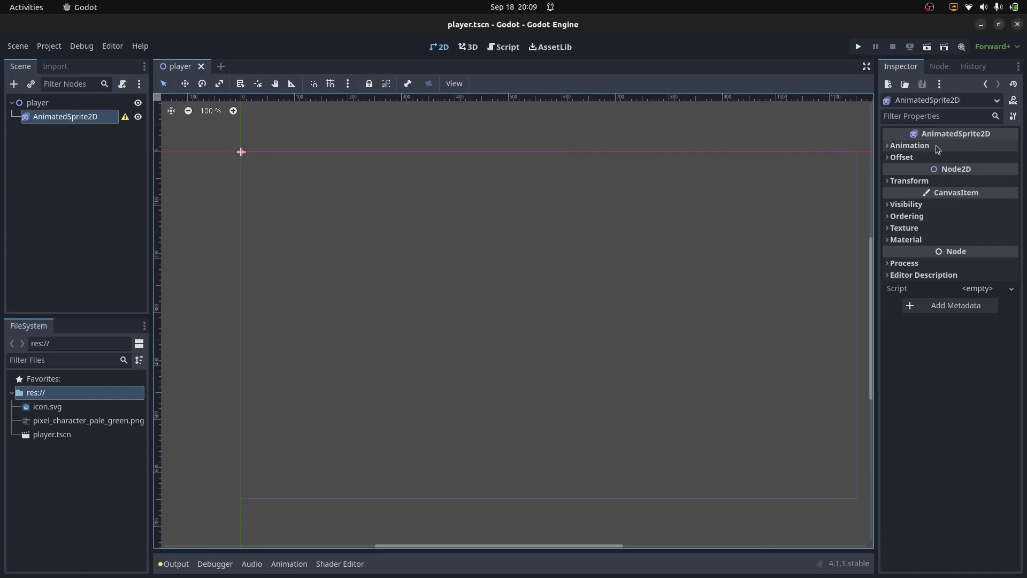
click(886, 149)
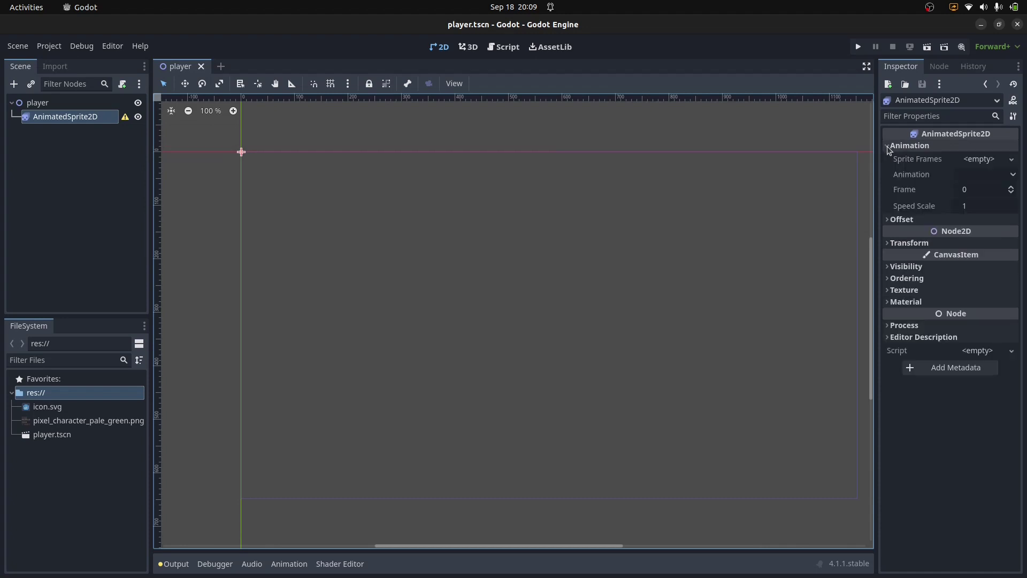
click(984, 160)
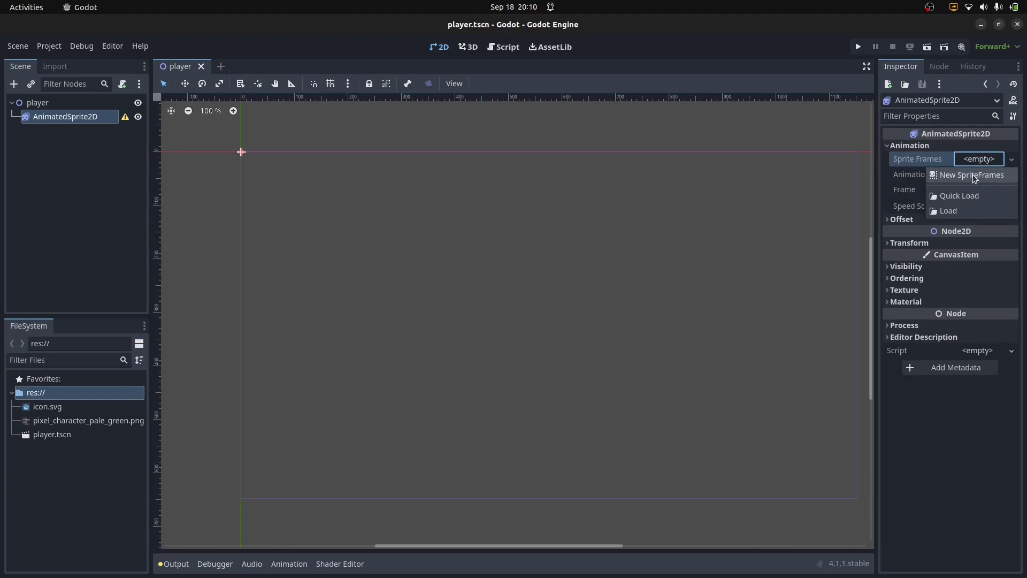
click(975, 177)
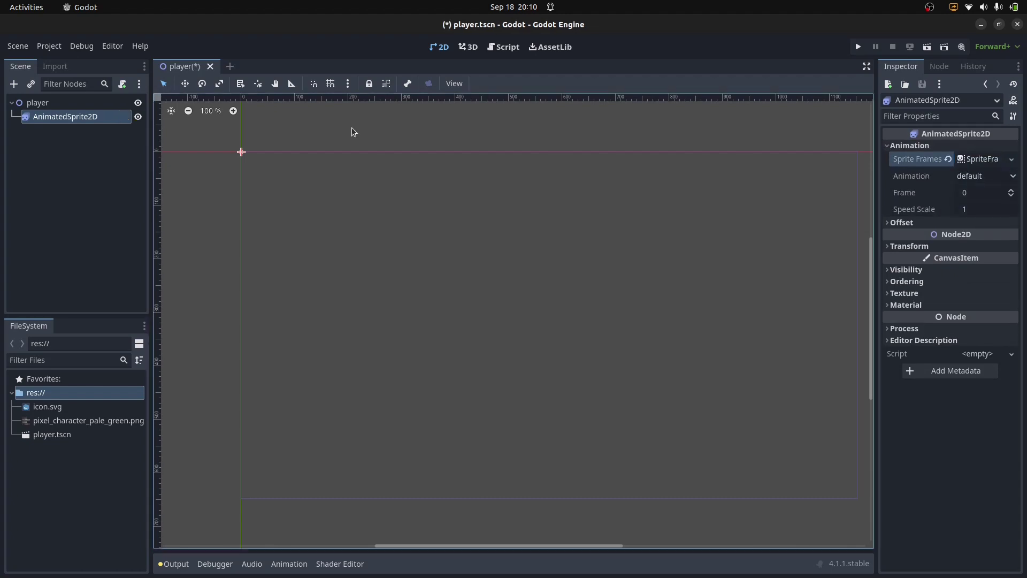
click(980, 161)
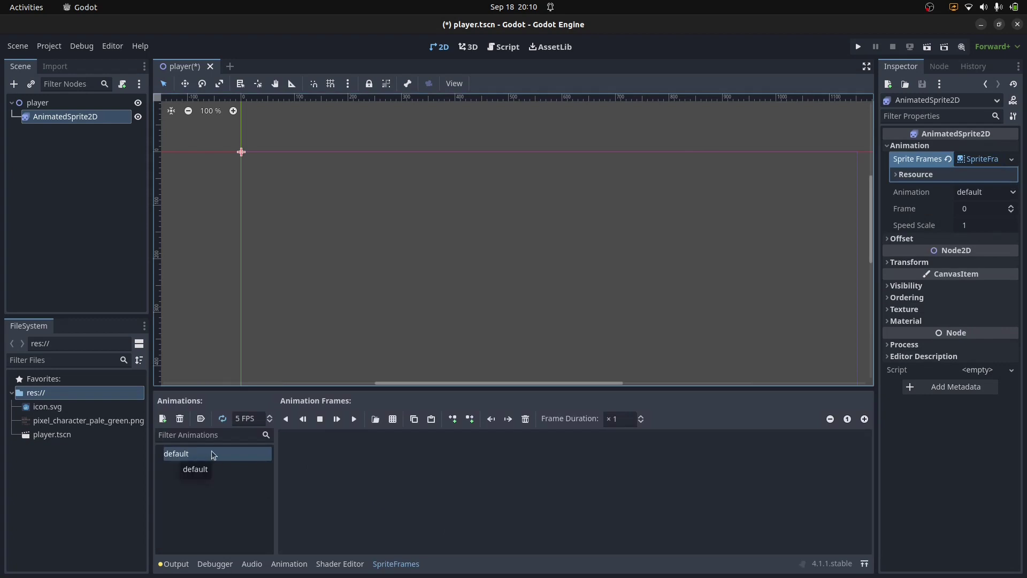
Load pixel_character_pale_green.png as a sprite sheet and slice it into an 8×8 grid.
click(392, 419)
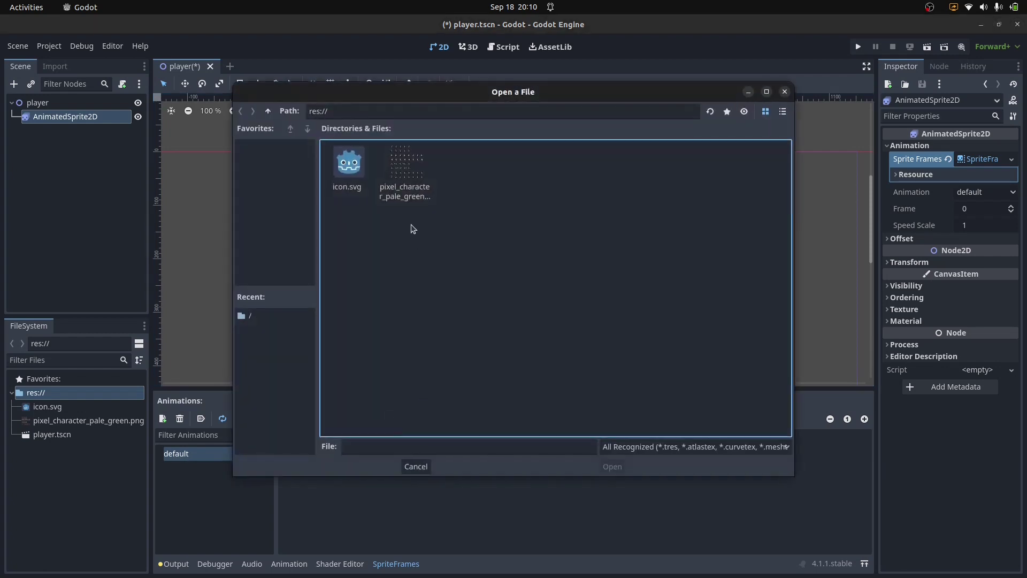
click(412, 180)
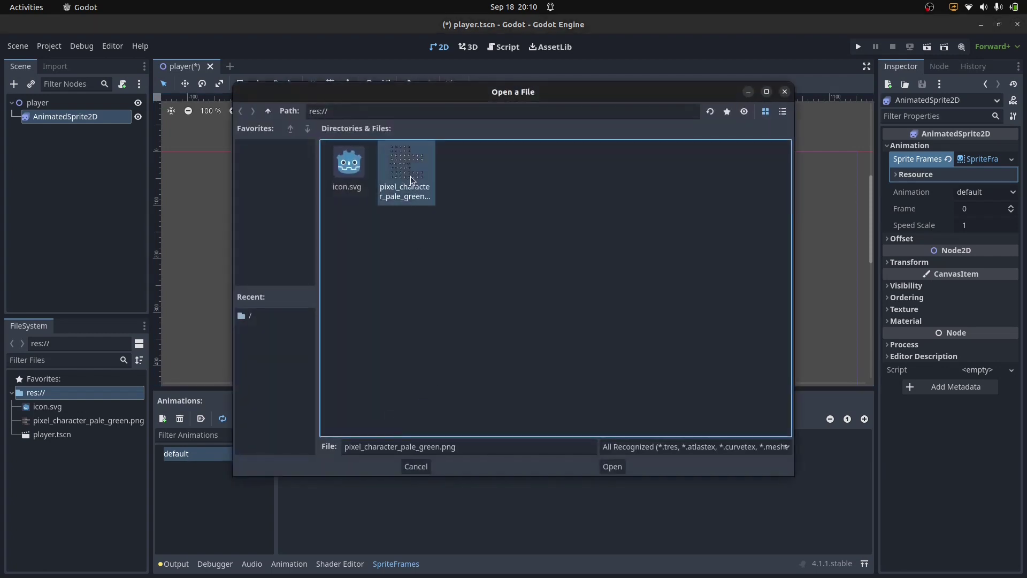
click(612, 469)
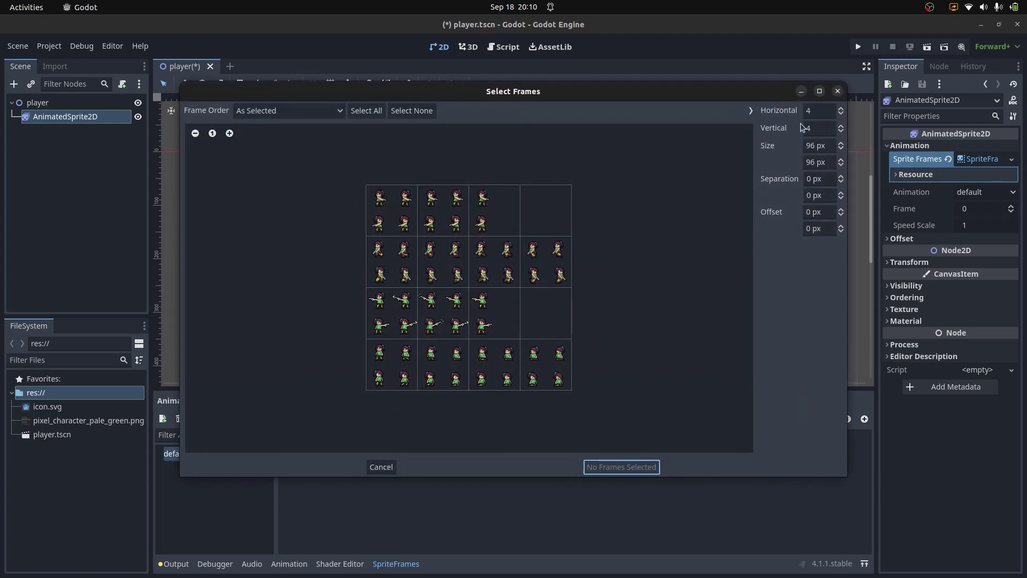
click(813, 110)
key(BackSpace)
text(8)
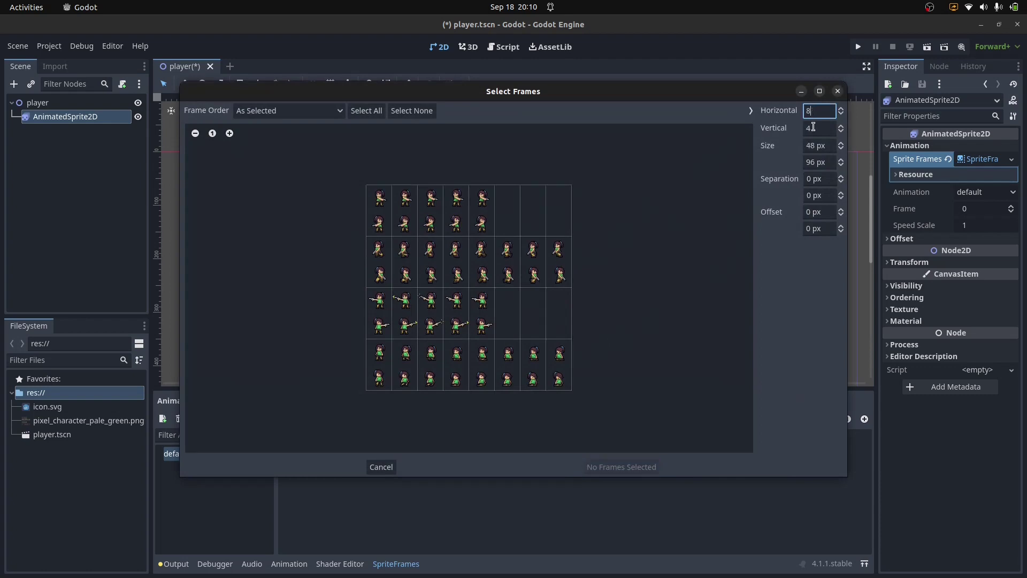
click(814, 129)
key(BackSpace)
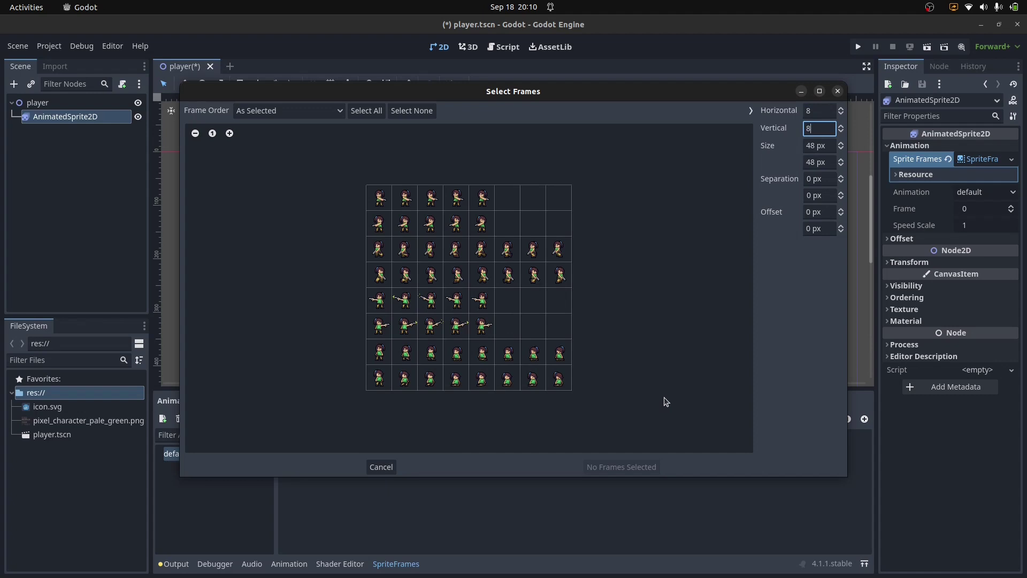
Add the first five top-row frames (0–4) to the default animation.
click(378, 199)
click(405, 202)
click(428, 202)
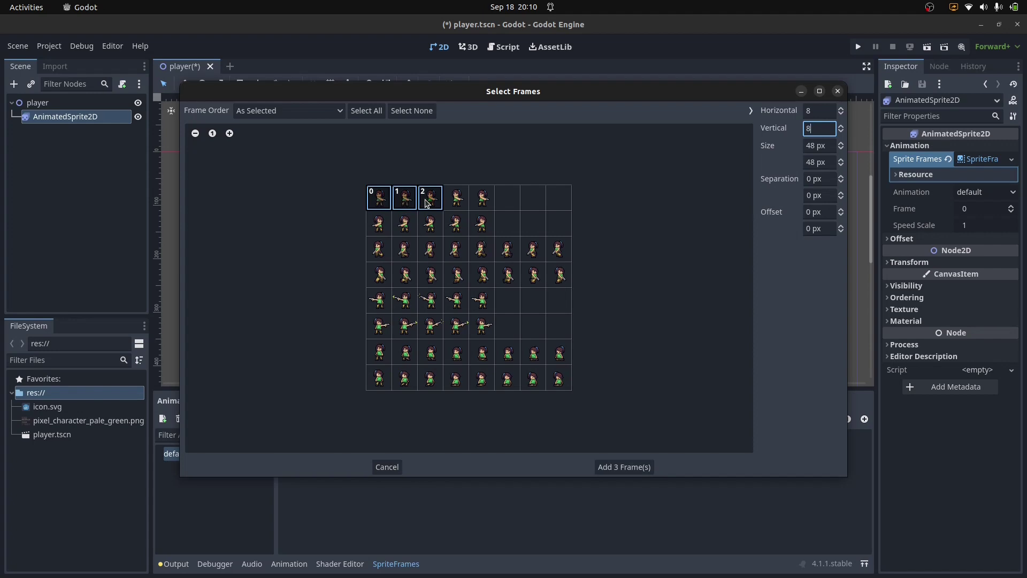
click(455, 202)
click(483, 203)
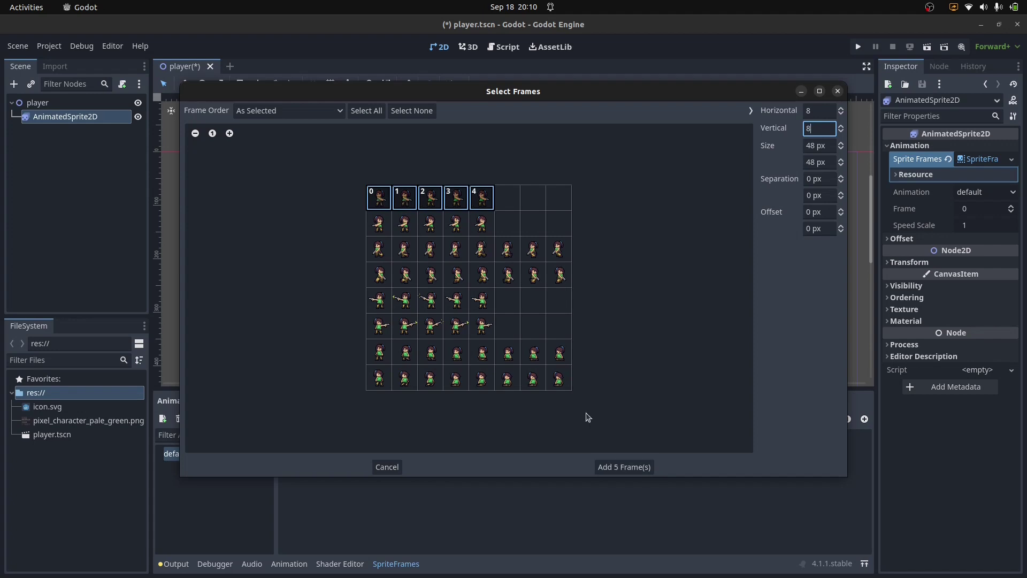
click(623, 469)
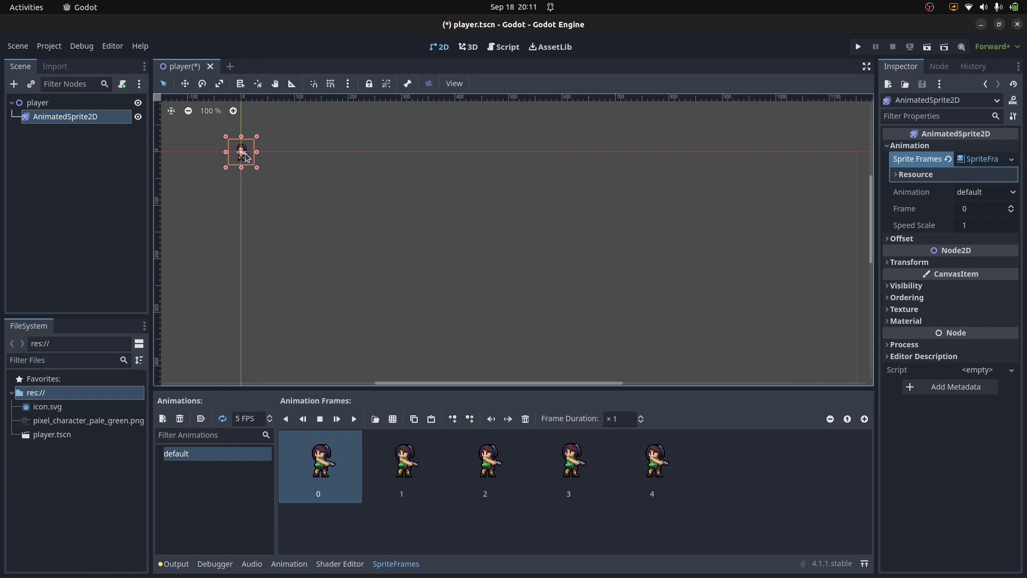
Group the player's children and drag the player to about (477, 259).
click(52, 104)
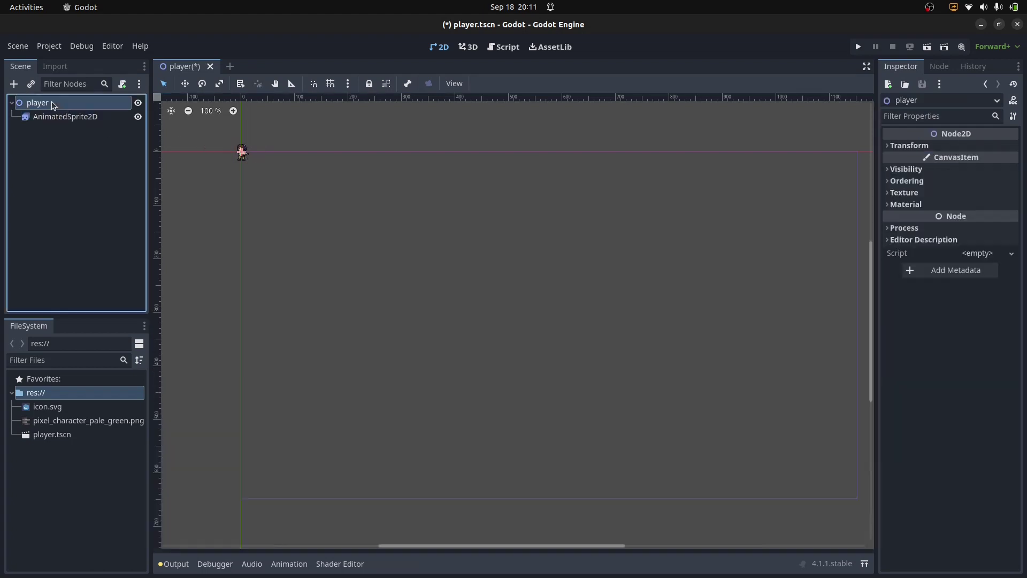
click(386, 84)
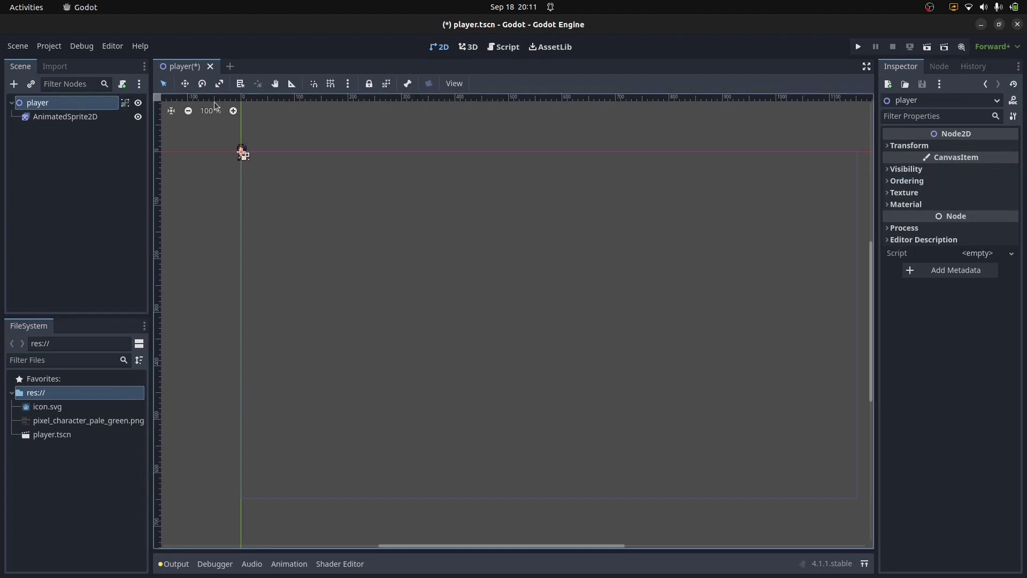
click(187, 85)
drag(242, 154, 497, 292)
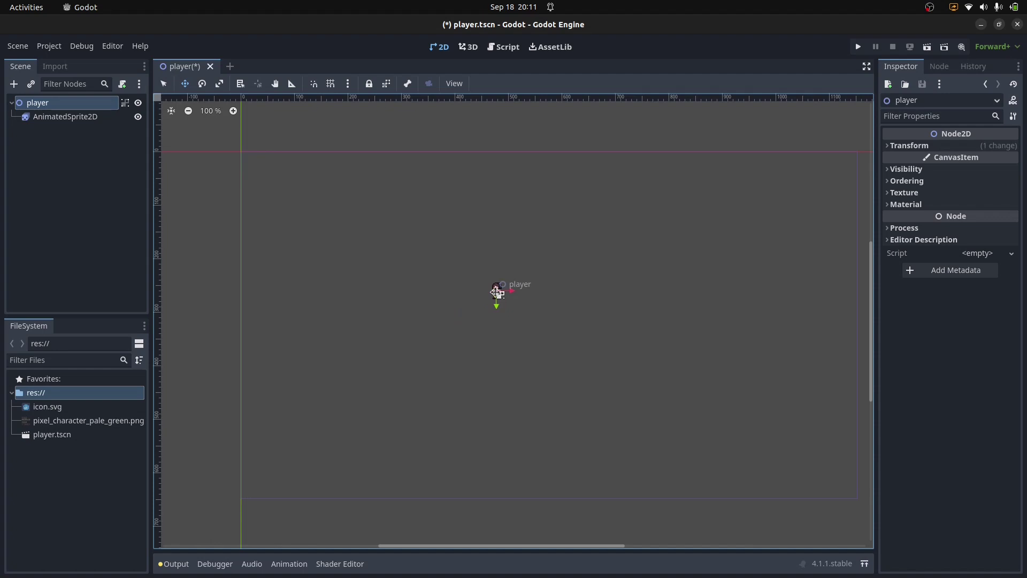
click(65, 116)
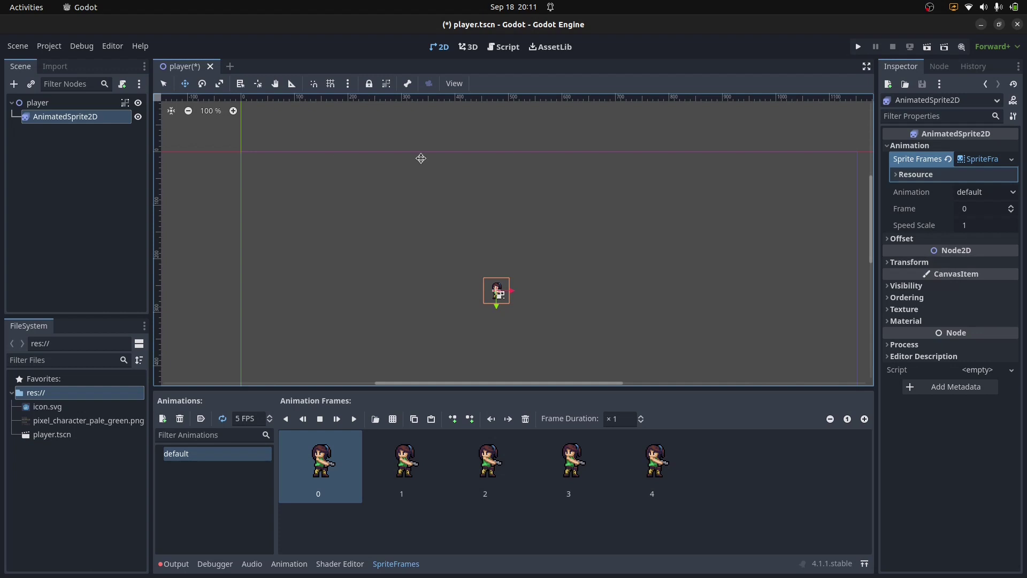
click(33, 102)
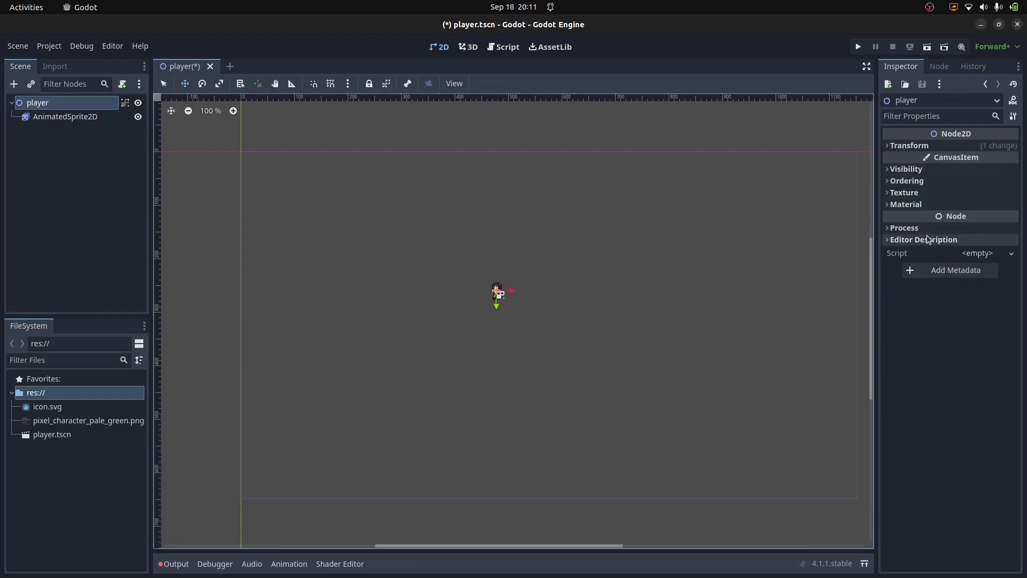
Set the player's scale to 2, save, and test-run the scene.
click(890, 146)
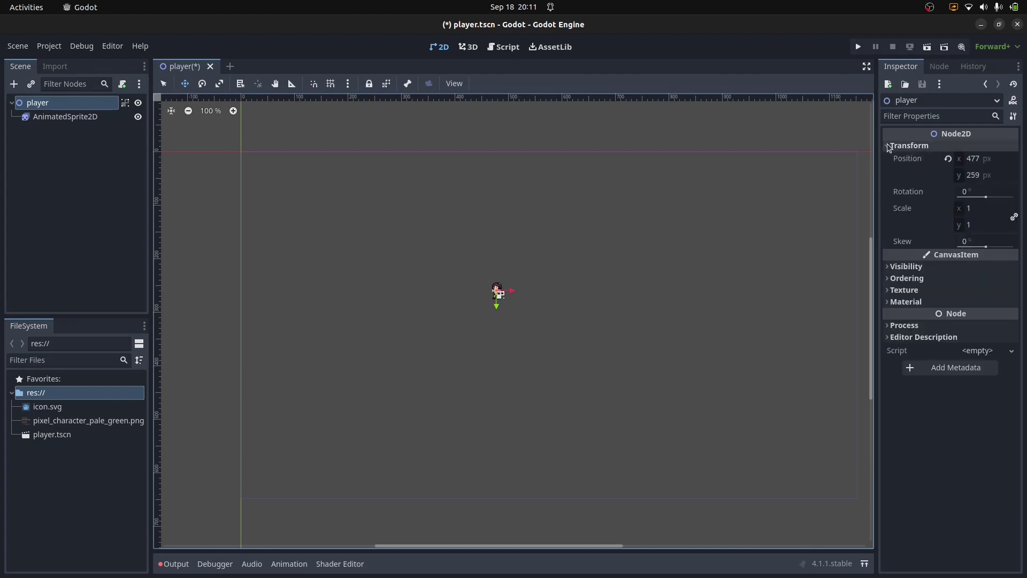
click(987, 209)
text(2)
key(Return)
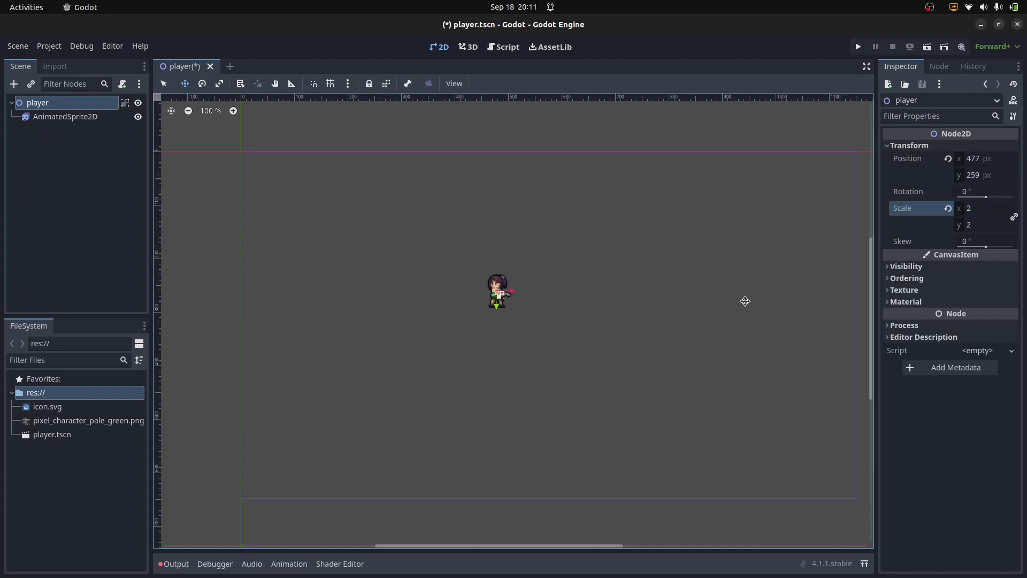
key(ctrl+s)
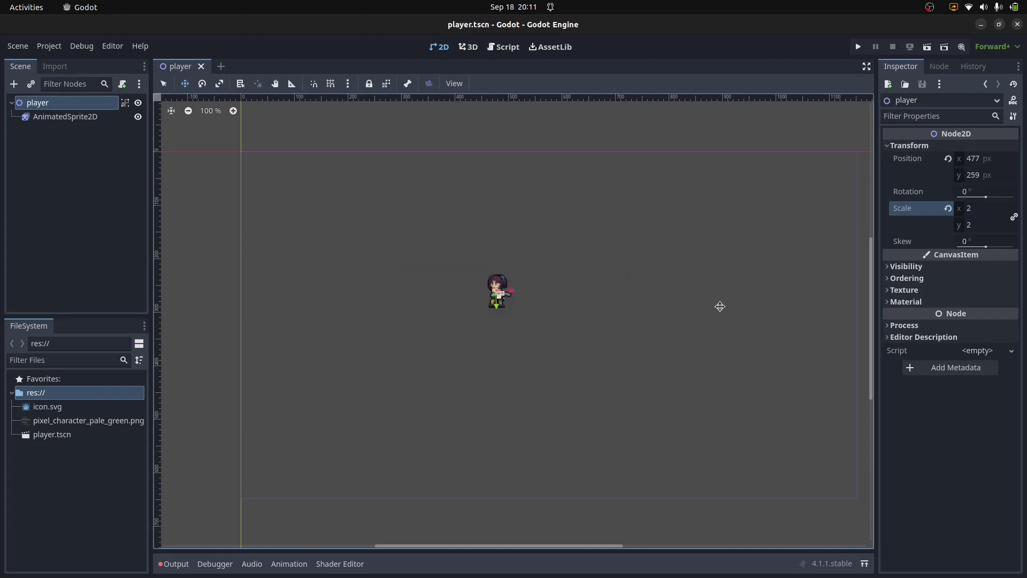
click(928, 47)
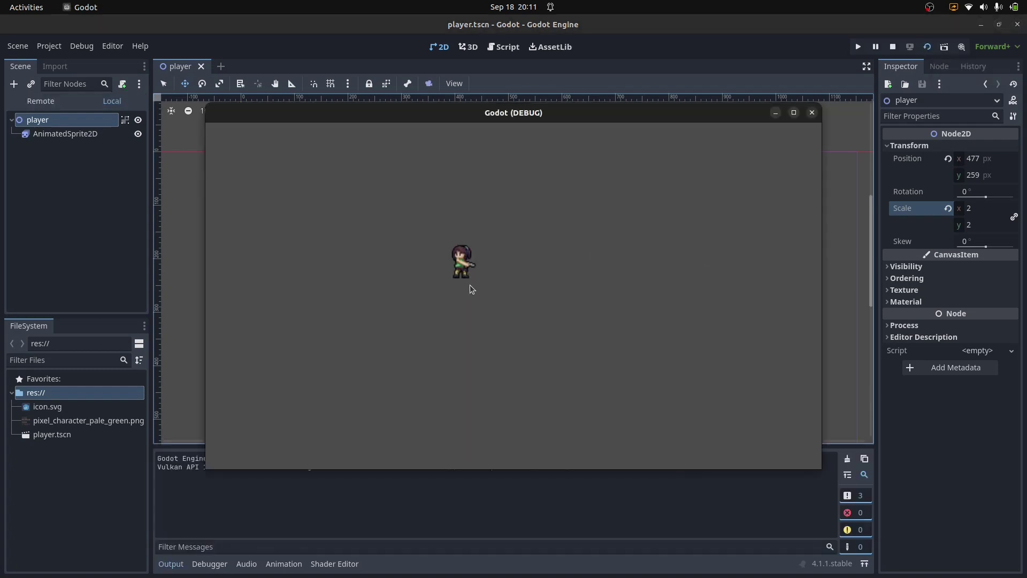
click(812, 113)
Increase the player's scale to 4 and run the scene again.
click(987, 209)
text(4)
key(Return)
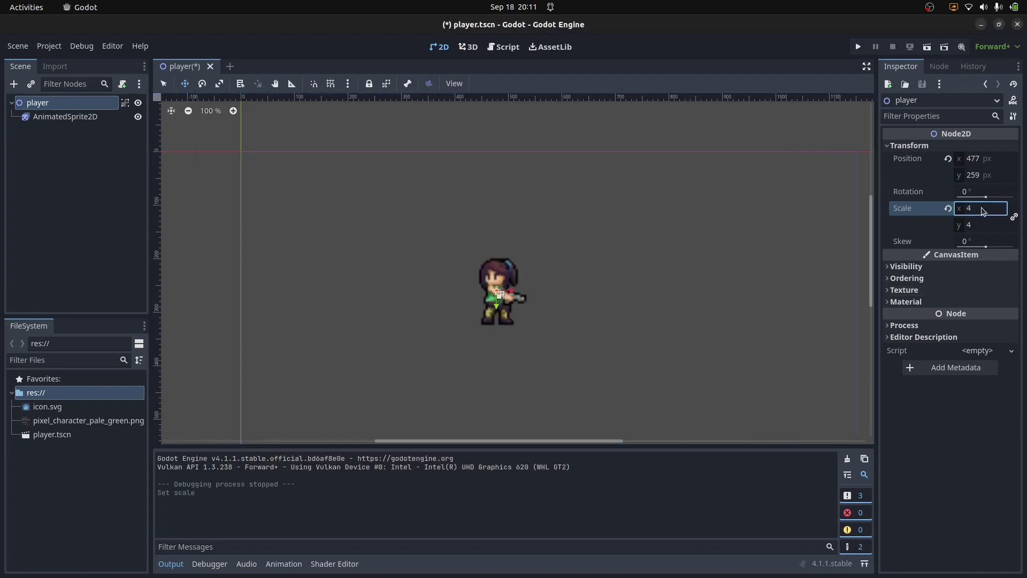
key(F6)
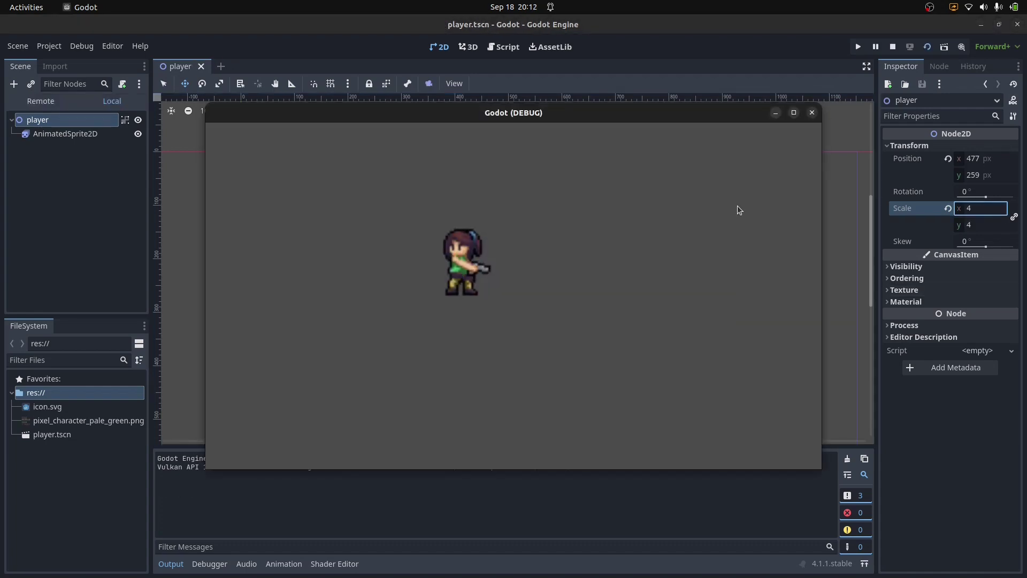
click(812, 112)
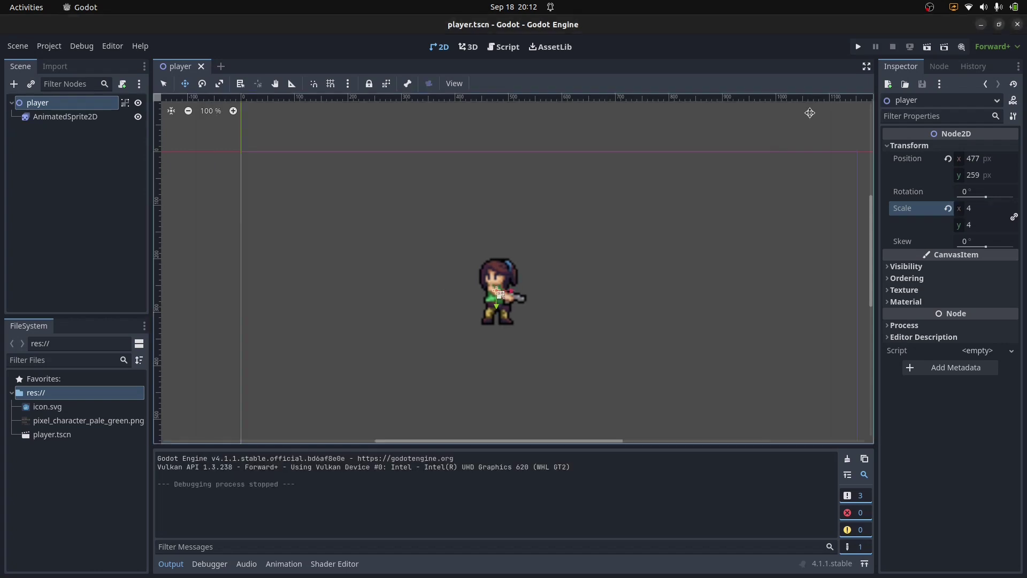
Preview the default animation, then try it at 10 FPS.
click(73, 118)
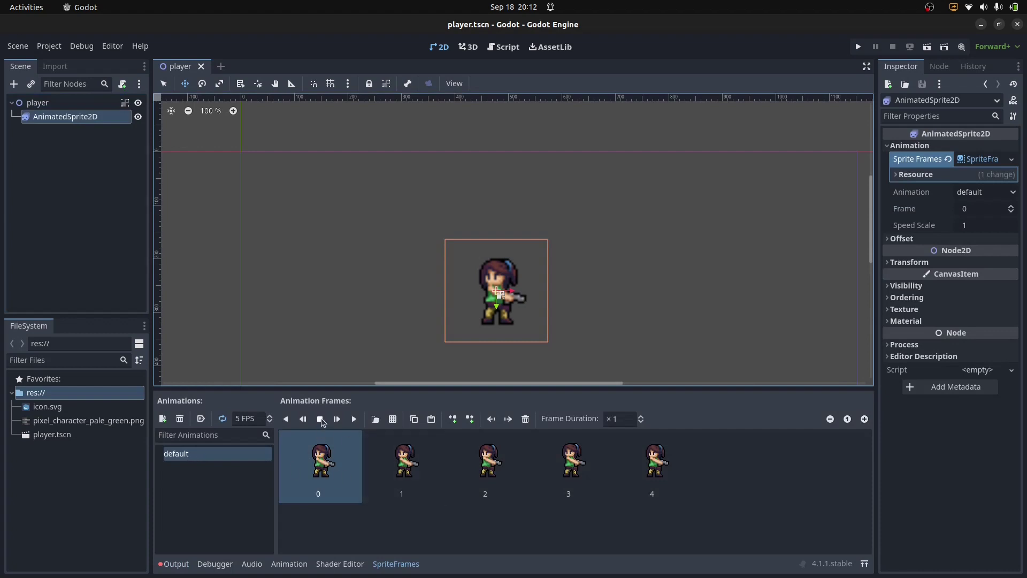
click(354, 419)
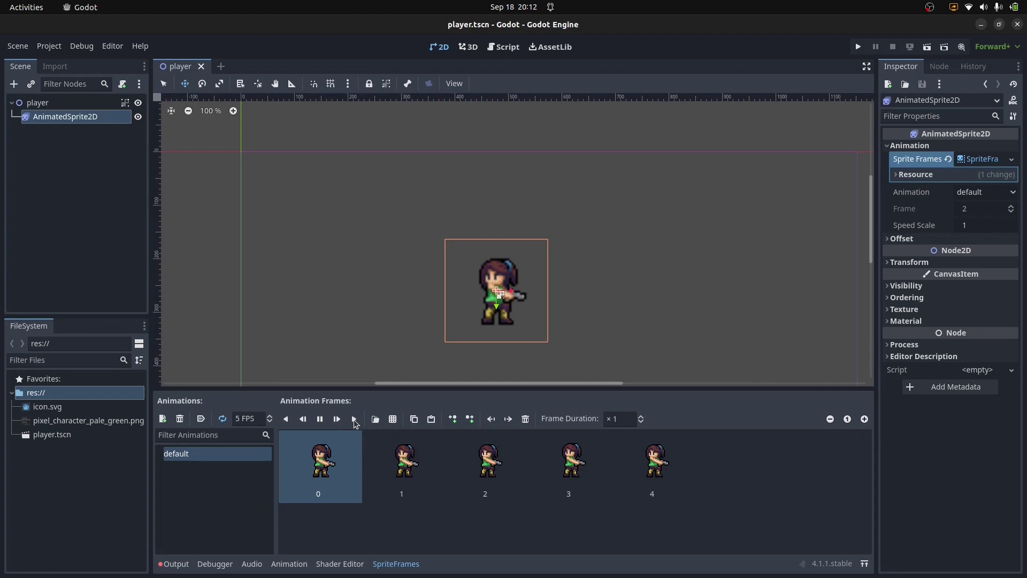
click(320, 419)
click(247, 420)
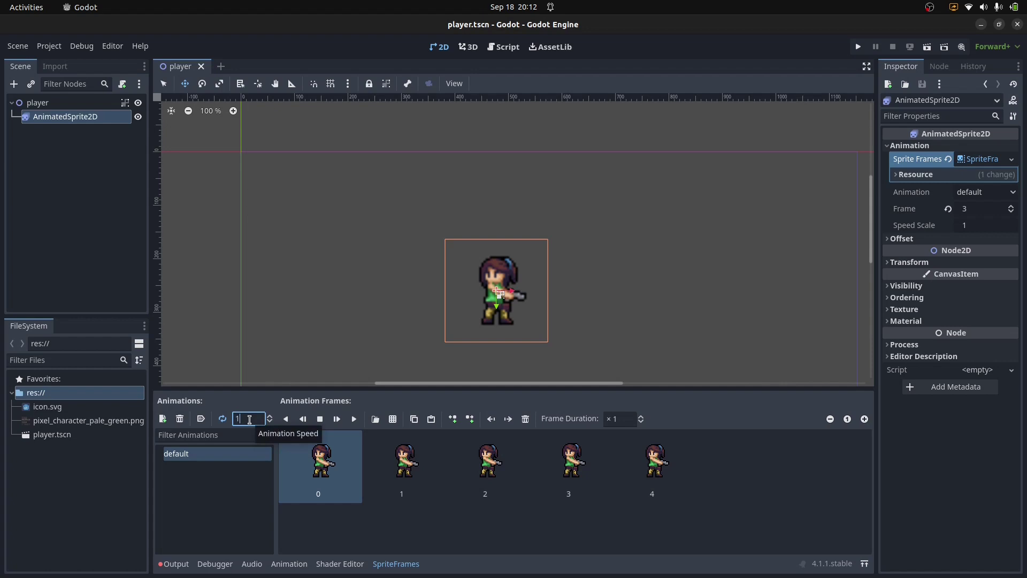
key(Return)
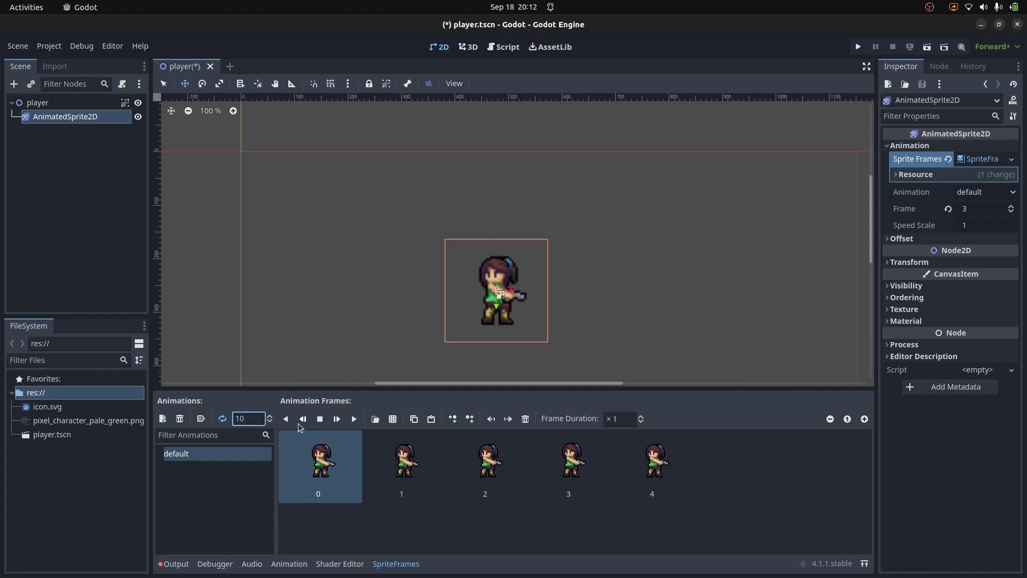
click(320, 420)
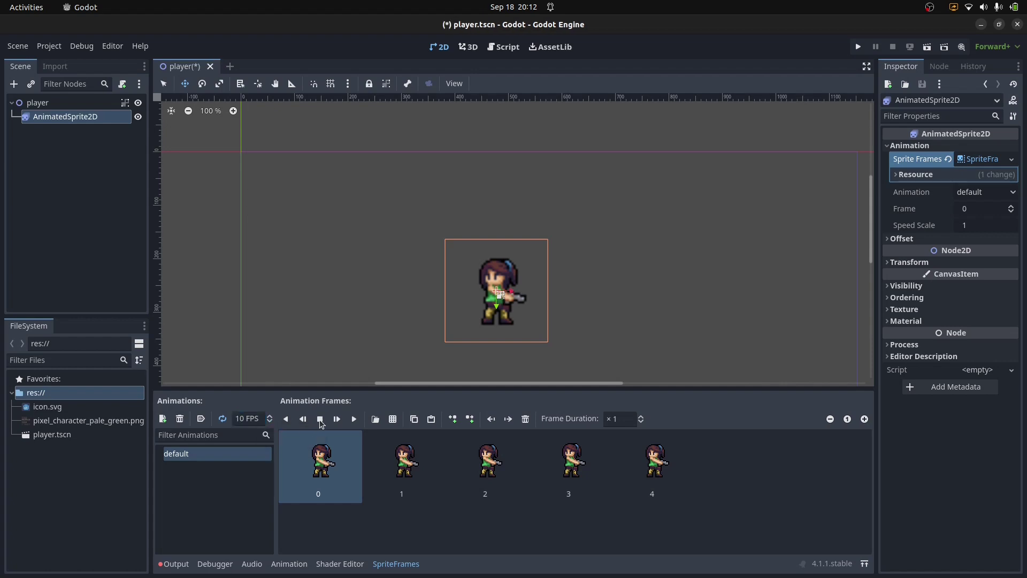
click(354, 419)
click(320, 420)
Return the speed to 5 FPS, turn on looping, preview, and save player.tscn.
click(249, 418)
key(ctrl+s)
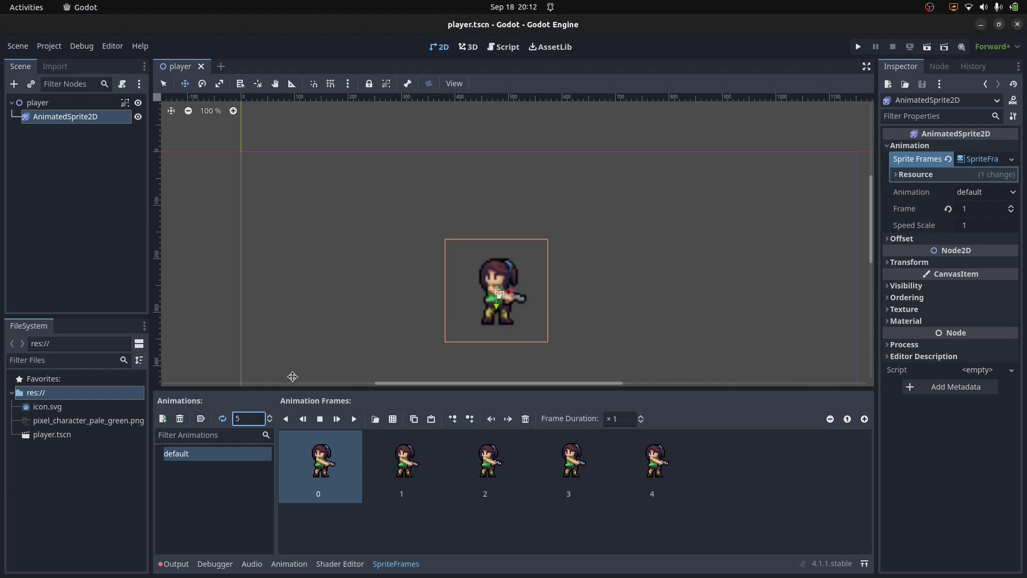
click(224, 416)
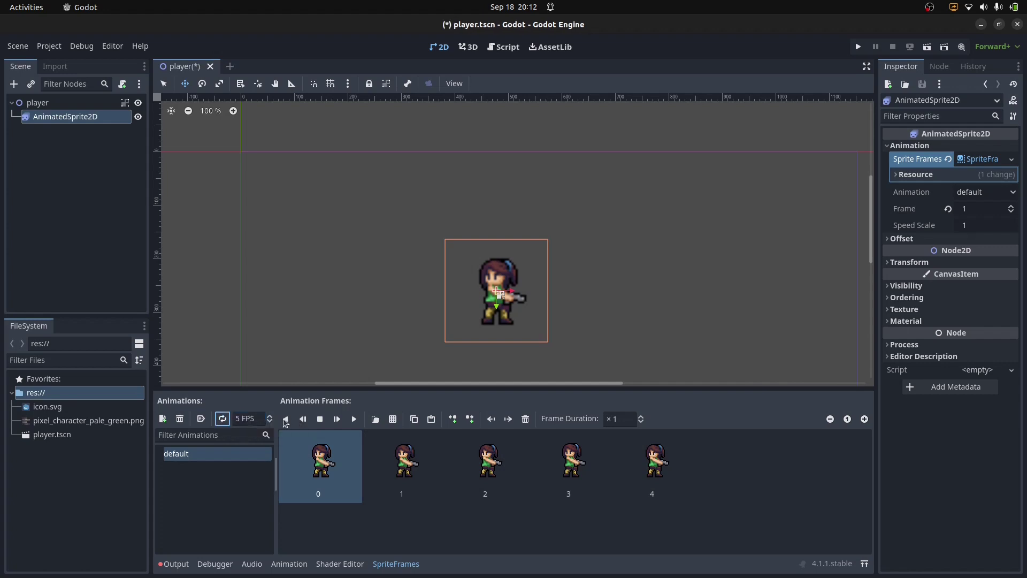
click(355, 419)
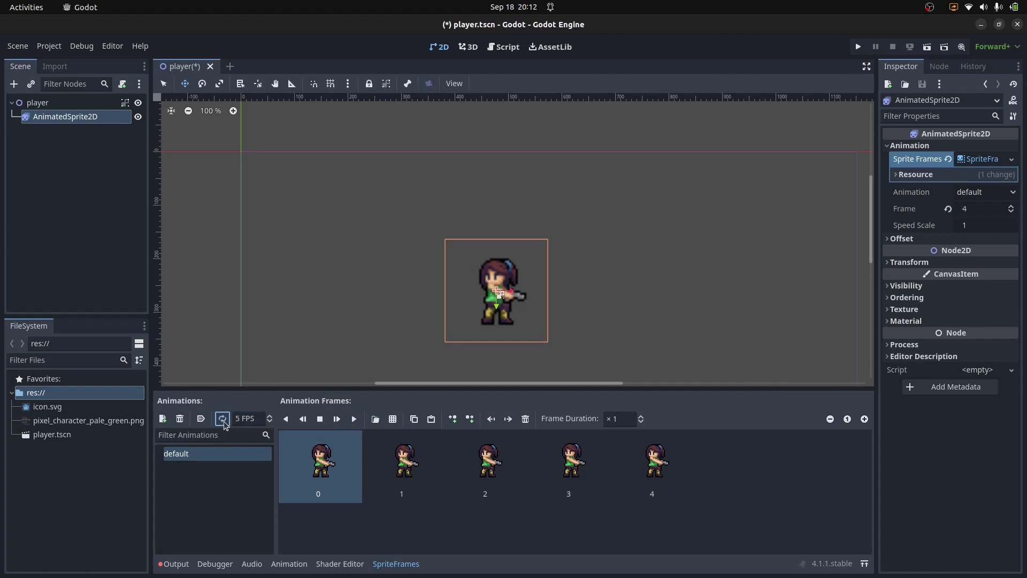
key(ctrl+s)
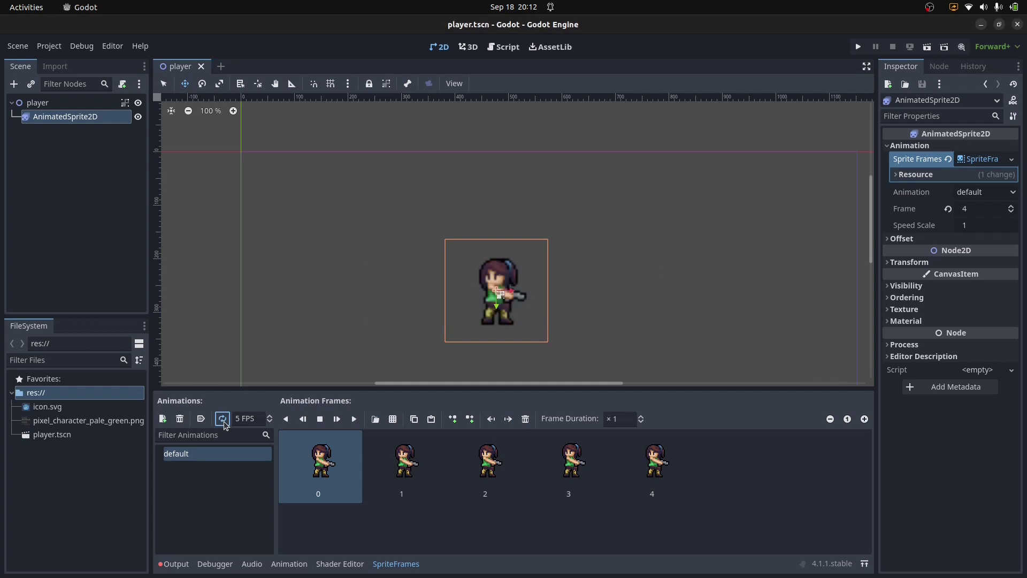
Rename the default animation to idle_left and save the scene.
click(188, 455)
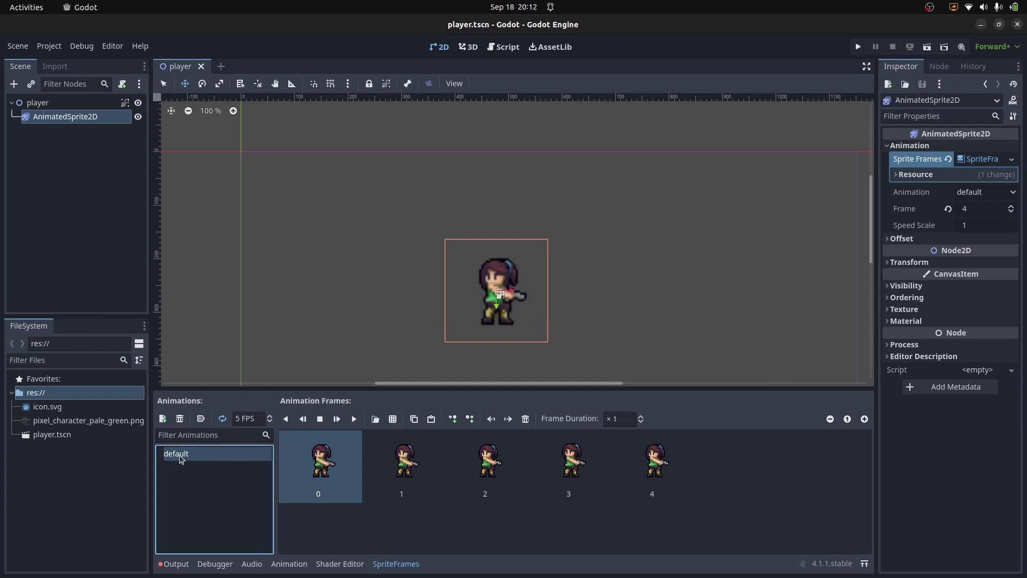
text(idle l)
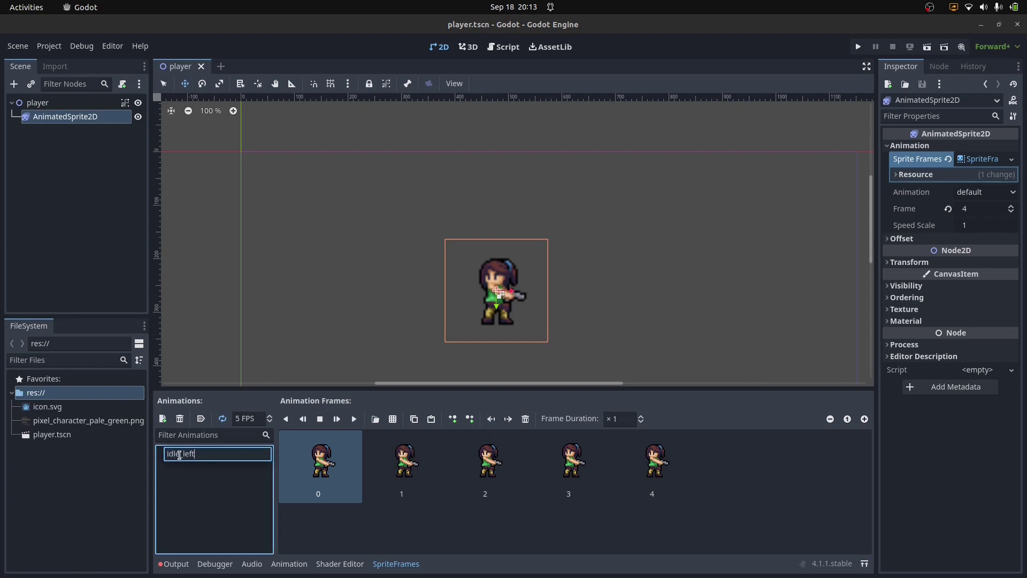
key(Return)
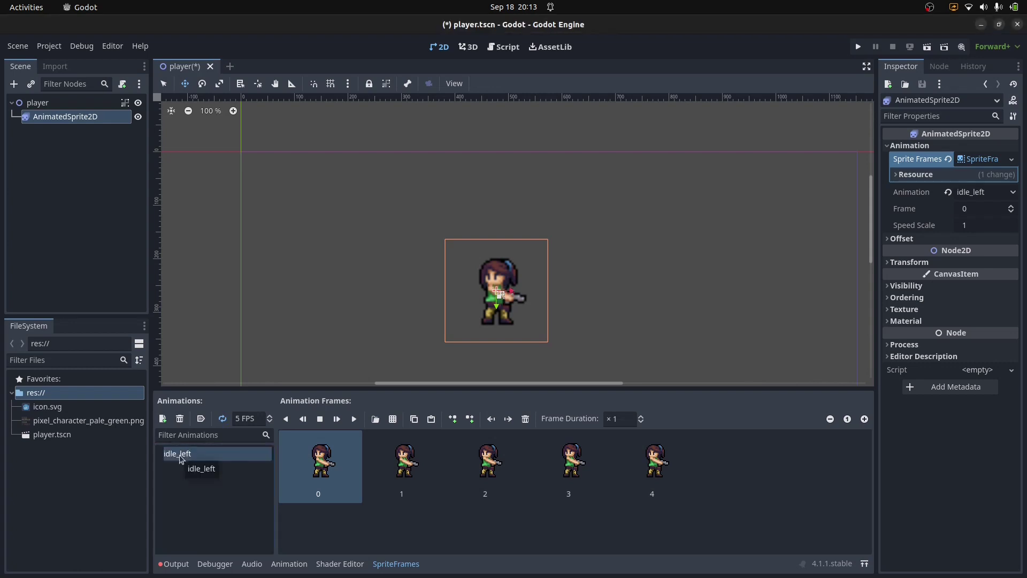
key(ctrl+s)
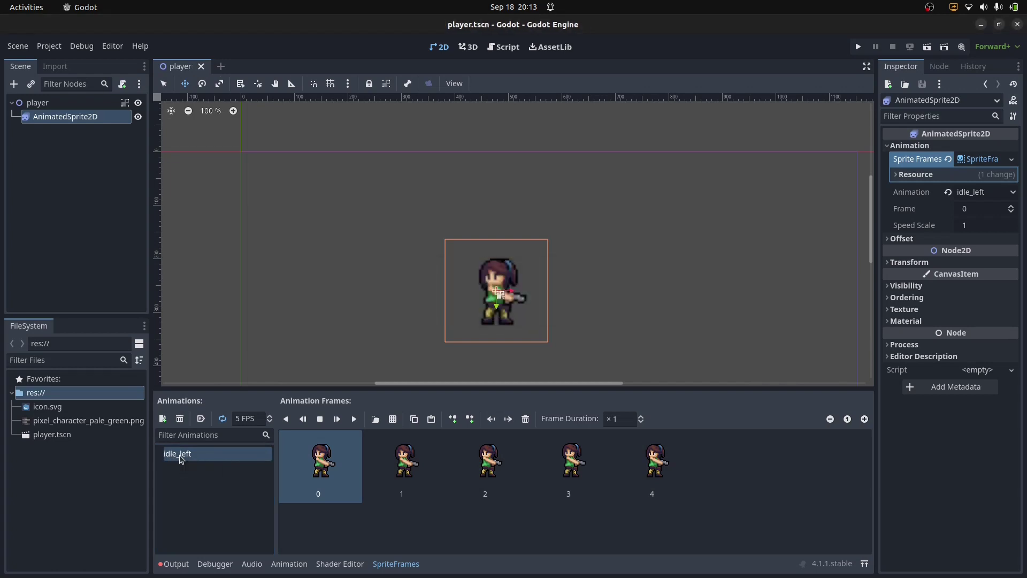
Load the character sprite sheet for adding frames, sliced into an 8x8 grid.
click(392, 419)
click(610, 466)
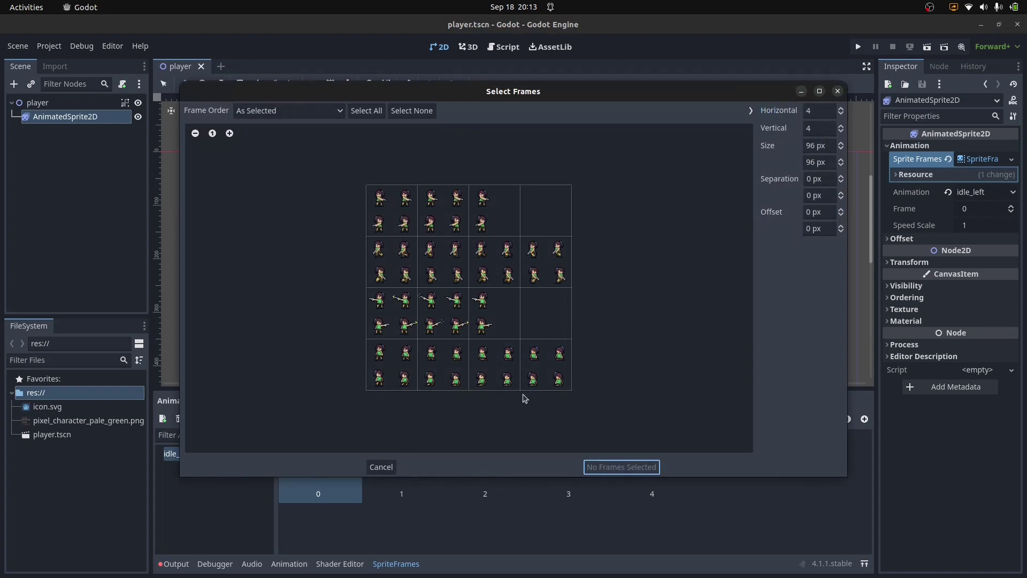
click(821, 111)
text(8)
key(Tab)
text(8)
Add five second-row frames, then undo the addition and save the scene.
click(379, 223)
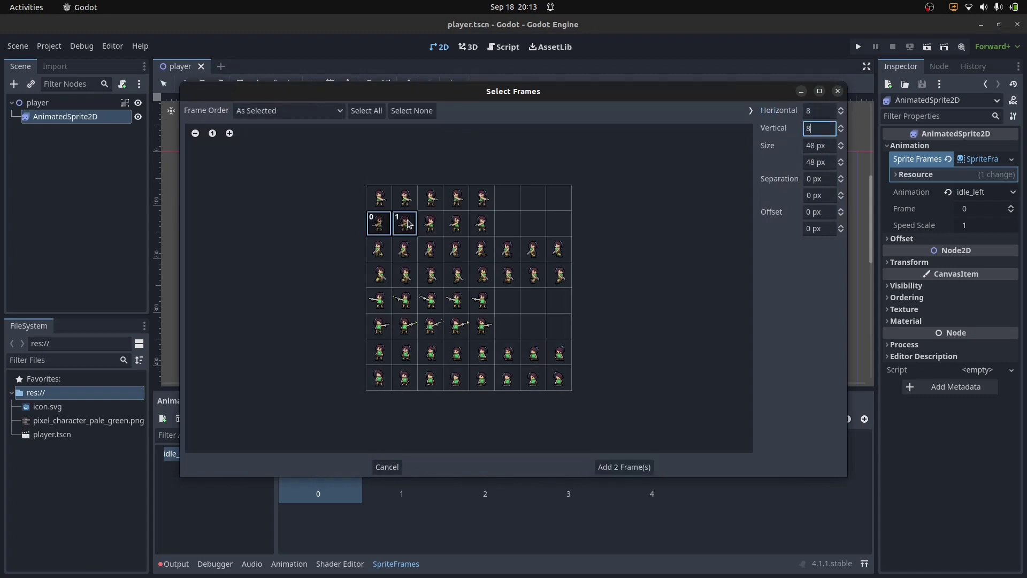
click(430, 223)
click(405, 224)
click(404, 225)
click(430, 223)
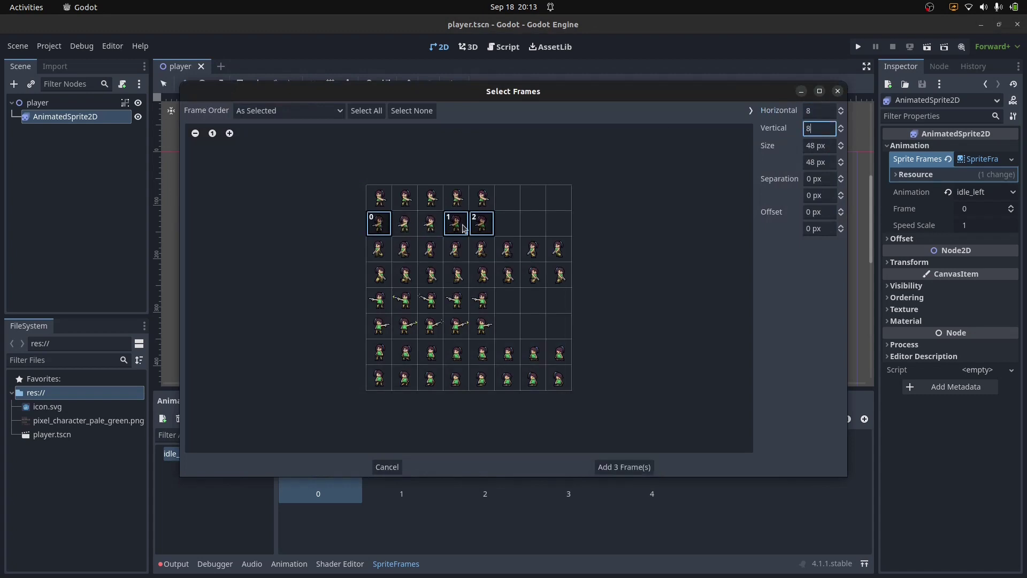
click(405, 224)
click(430, 223)
click(456, 223)
click(481, 223)
click(624, 466)
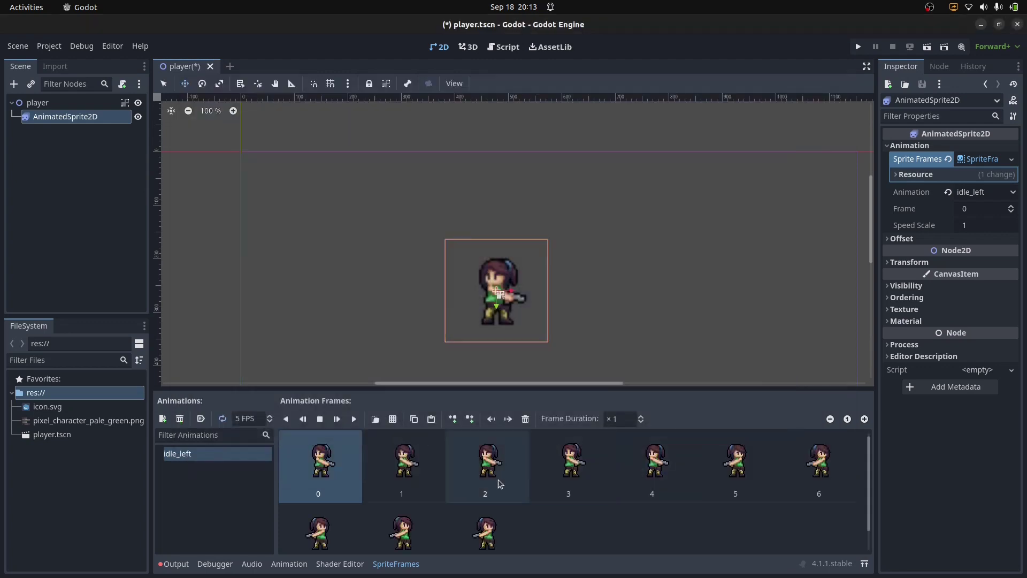
key(ctrl+z)
key(ctrl+s)
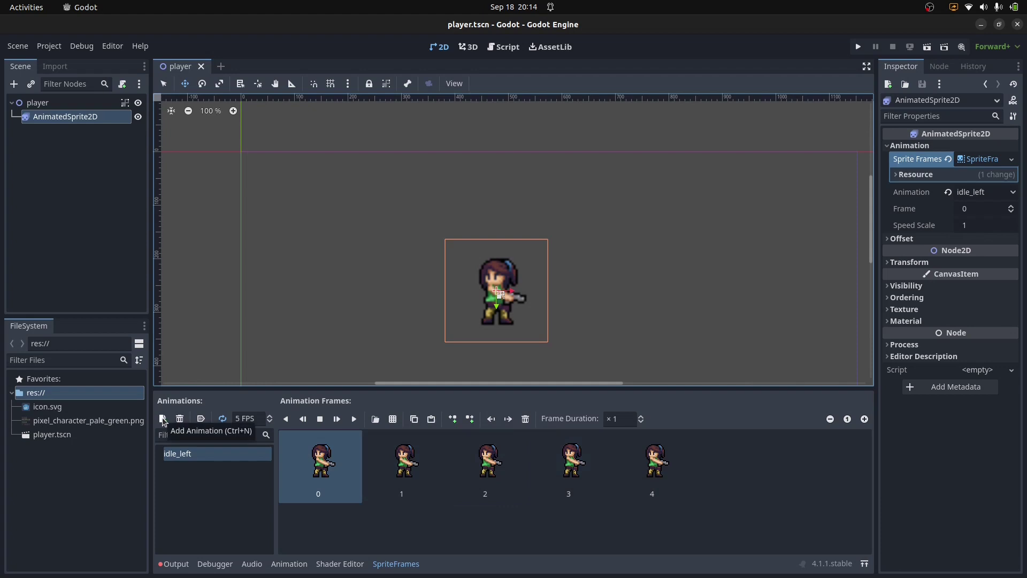
Create an idle_right animation from the five first-row frames of the 8x8 sheet.
click(163, 419)
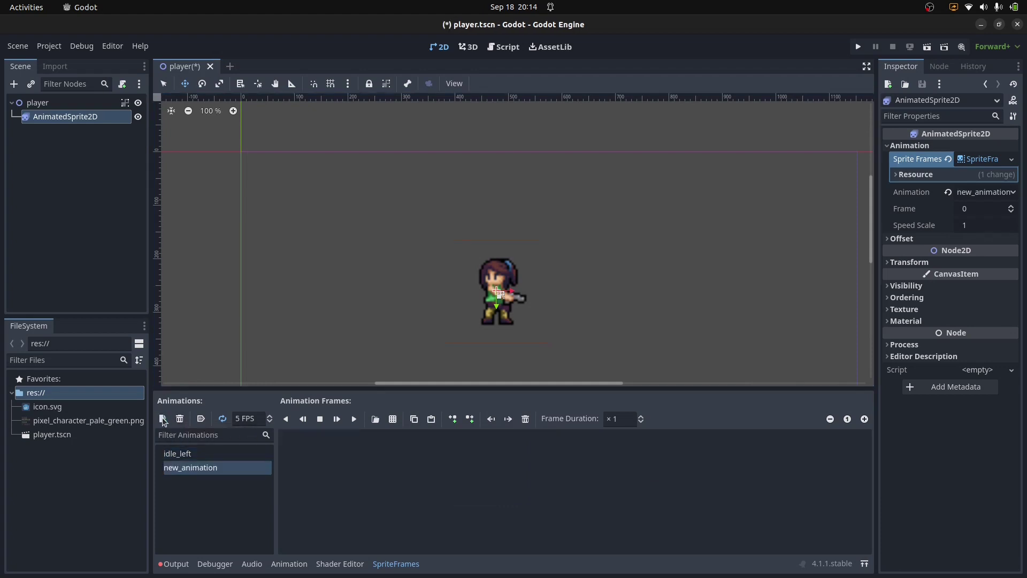
click(392, 419)
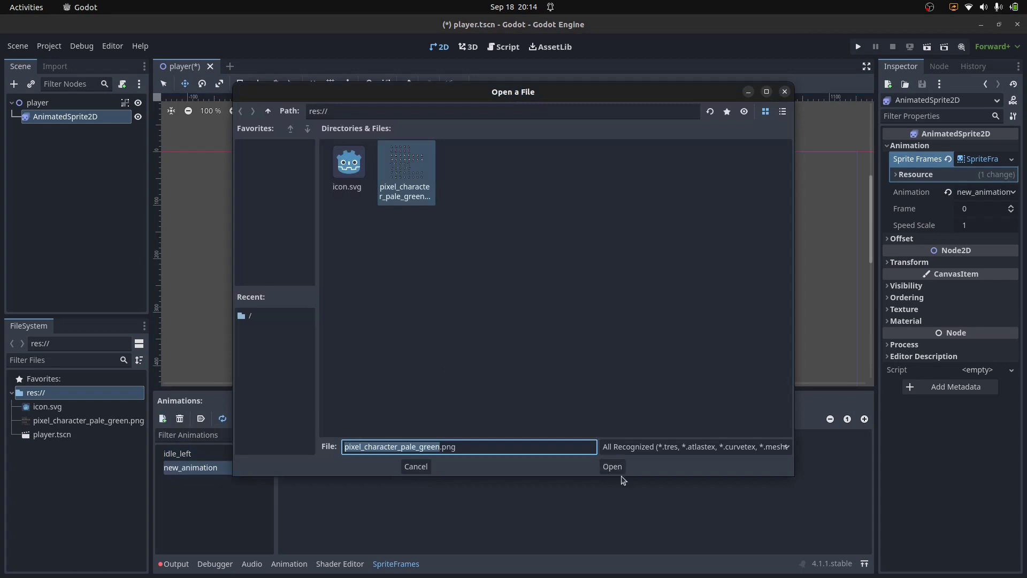
click(613, 466)
text(8)
key(Tab)
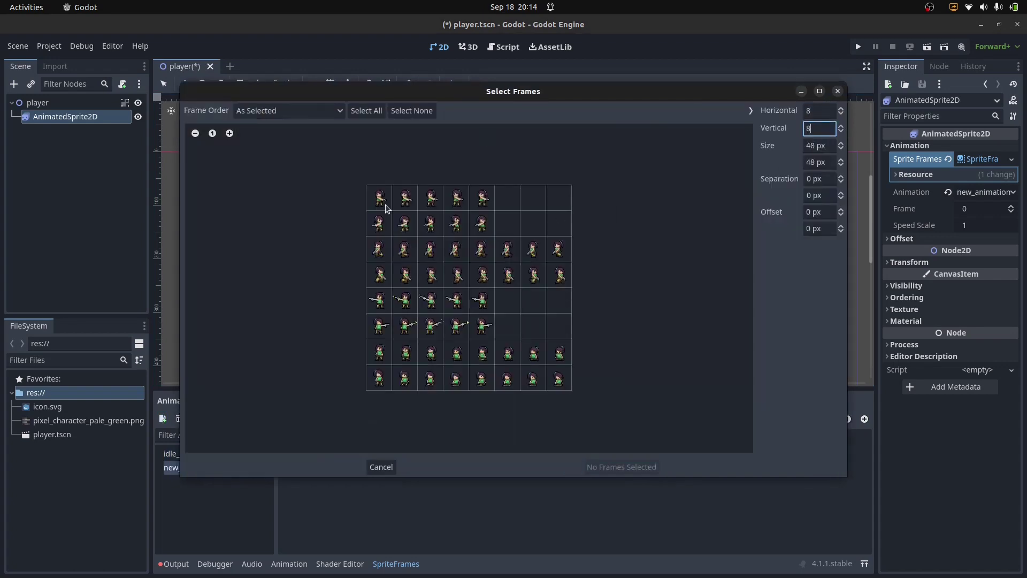
drag(386, 208, 480, 226)
click(622, 466)
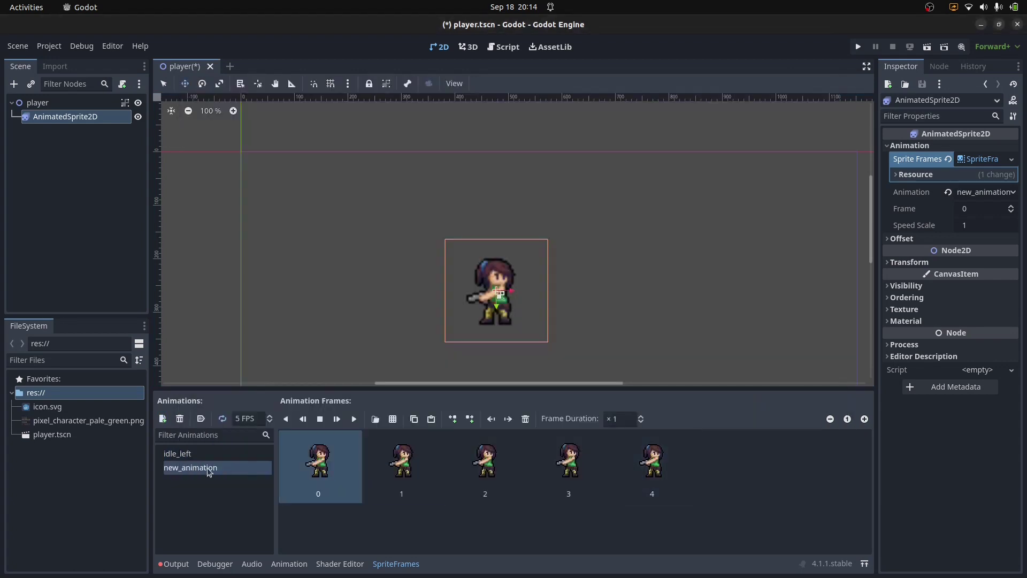
double_click(189, 468)
text(idle_right)
key(Return)
Create another animation holding all eight third-row frames of the 8x8 sheet.
click(162, 419)
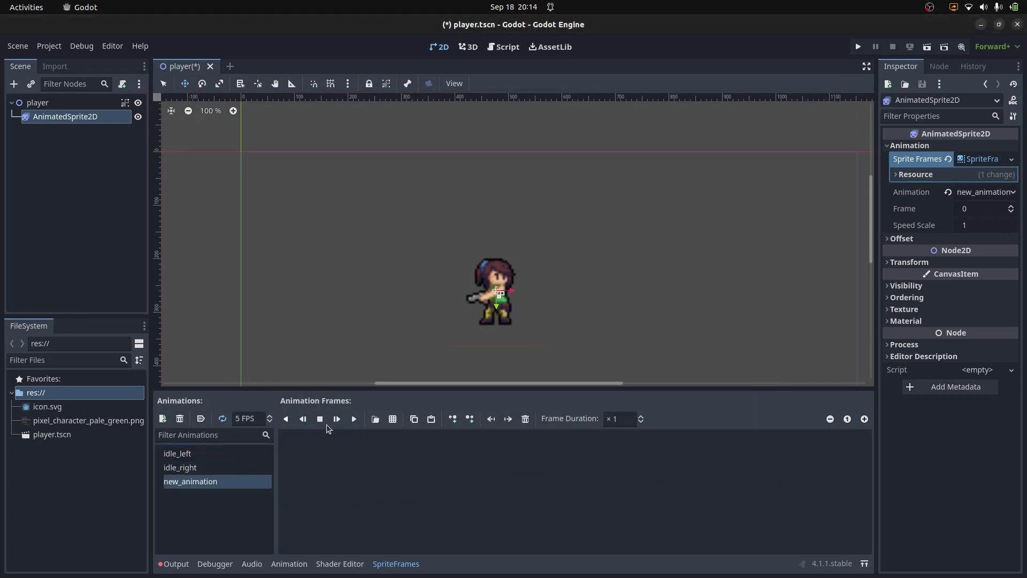
click(392, 418)
click(615, 468)
text(8)
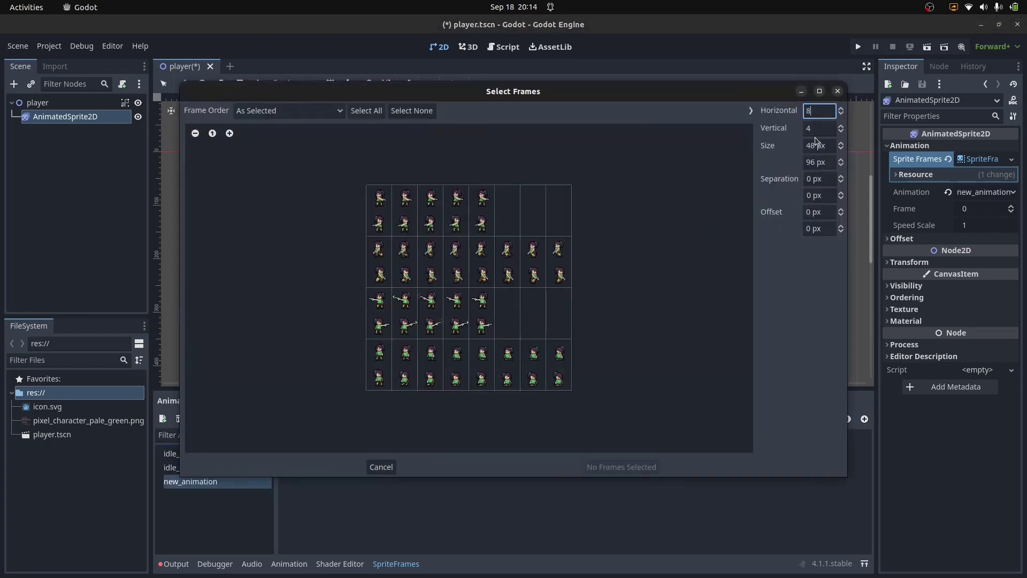
double_click(814, 128)
text(8)
drag(378, 249, 559, 252)
click(614, 467)
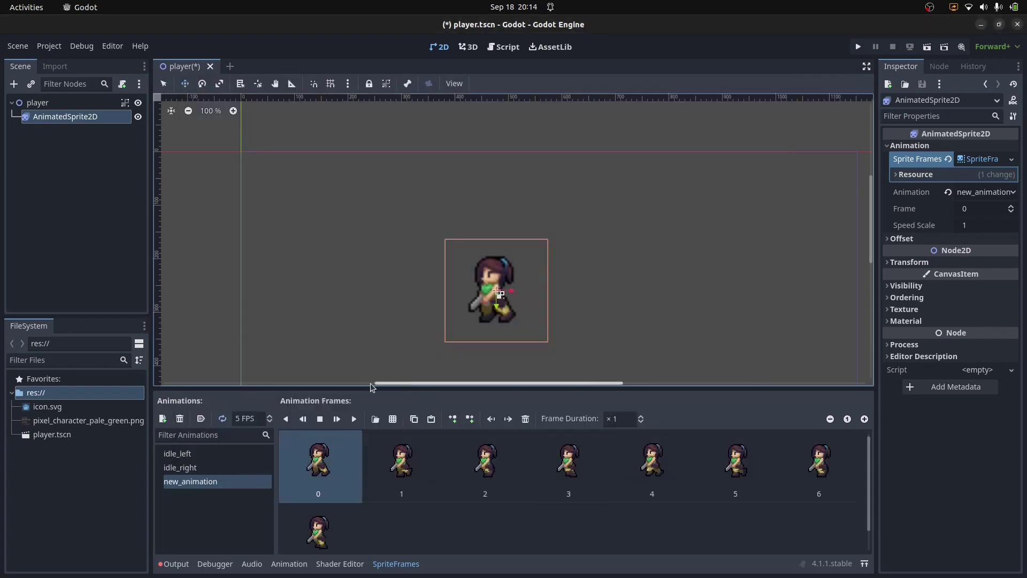
Preview the eight-frame animation at 10 FPS, then set its speed to 7 FPS.
click(354, 420)
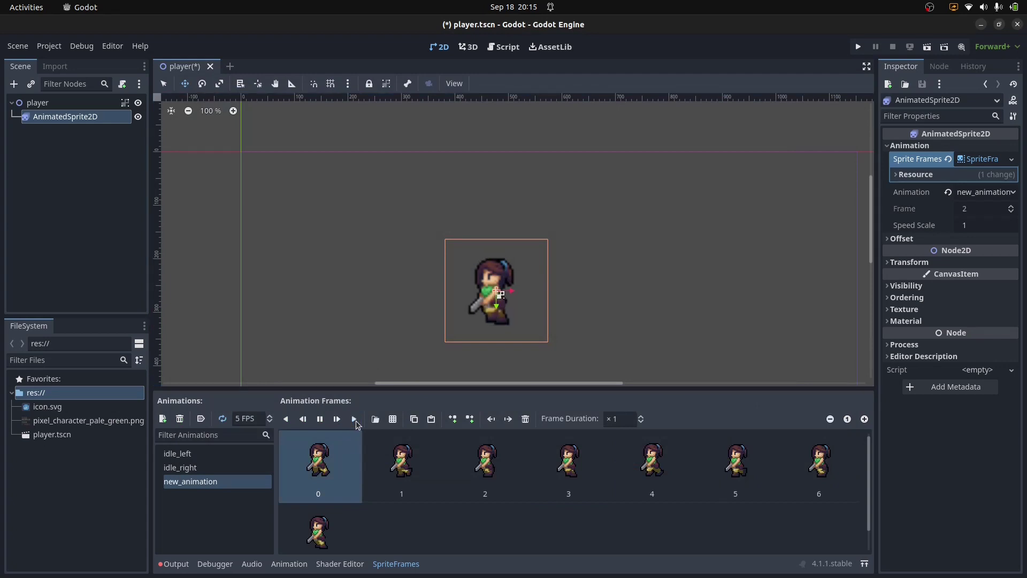
click(320, 419)
click(253, 418)
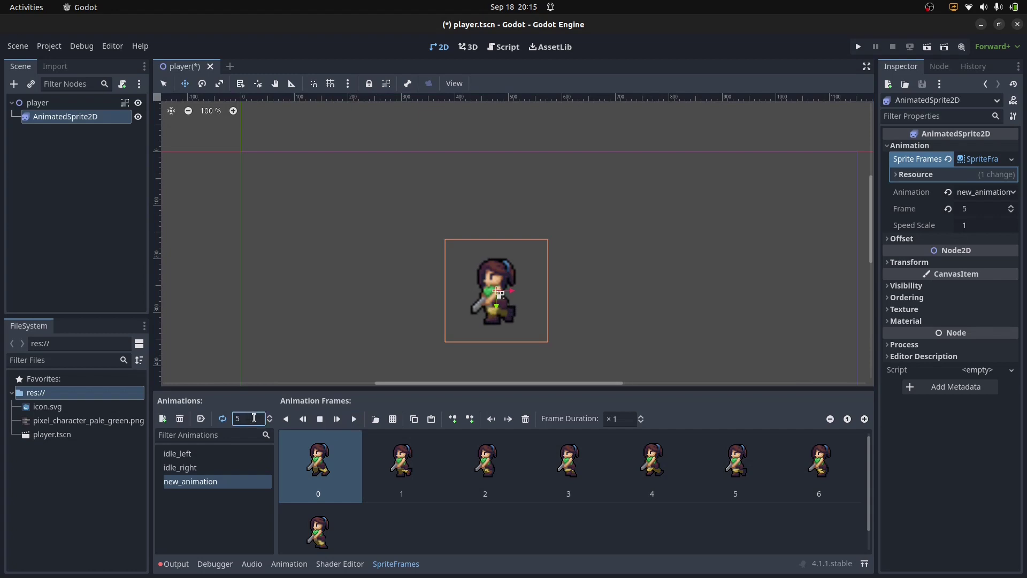
text(10)
click(323, 419)
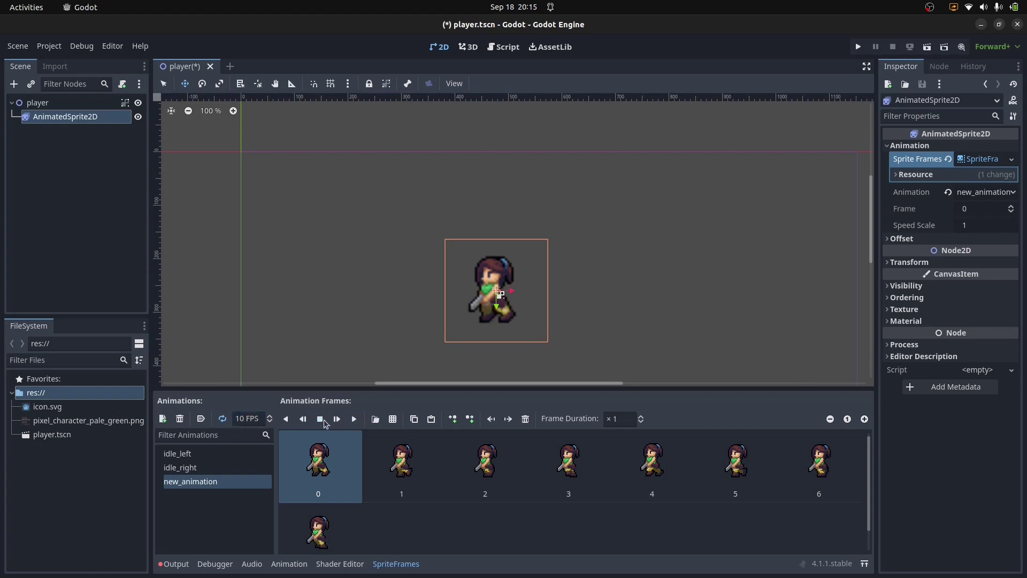
click(353, 420)
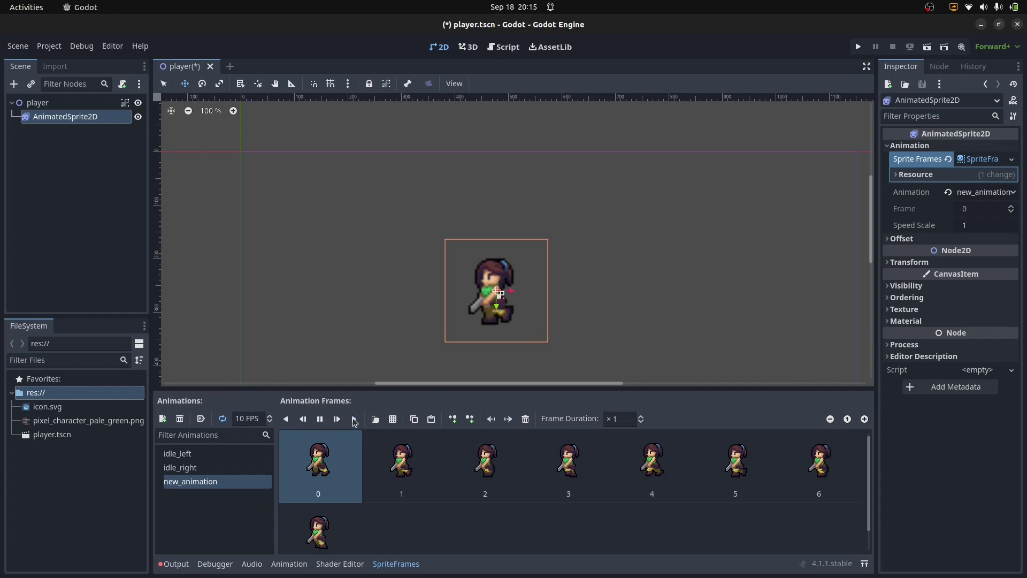
click(320, 419)
click(253, 417)
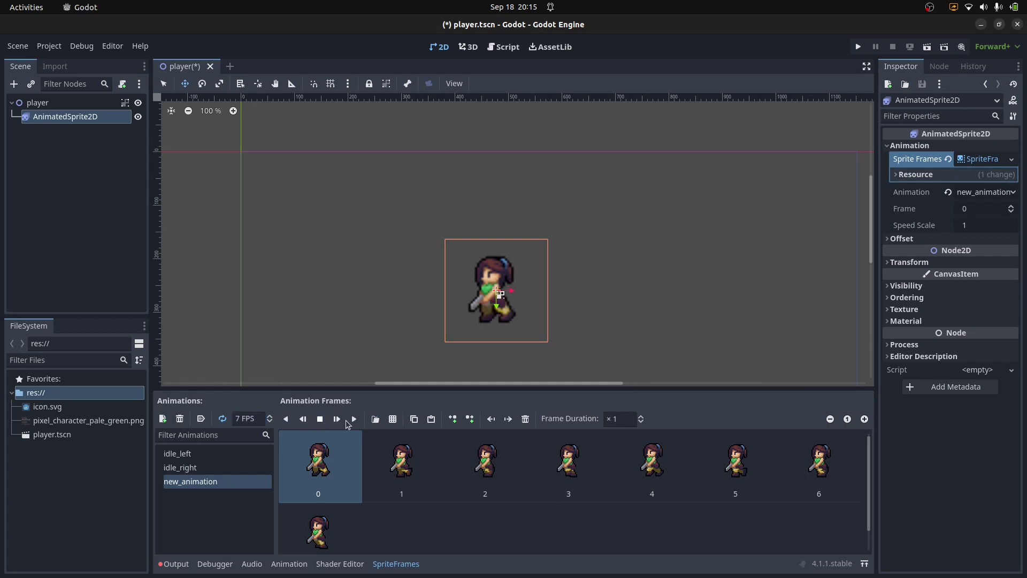
click(353, 420)
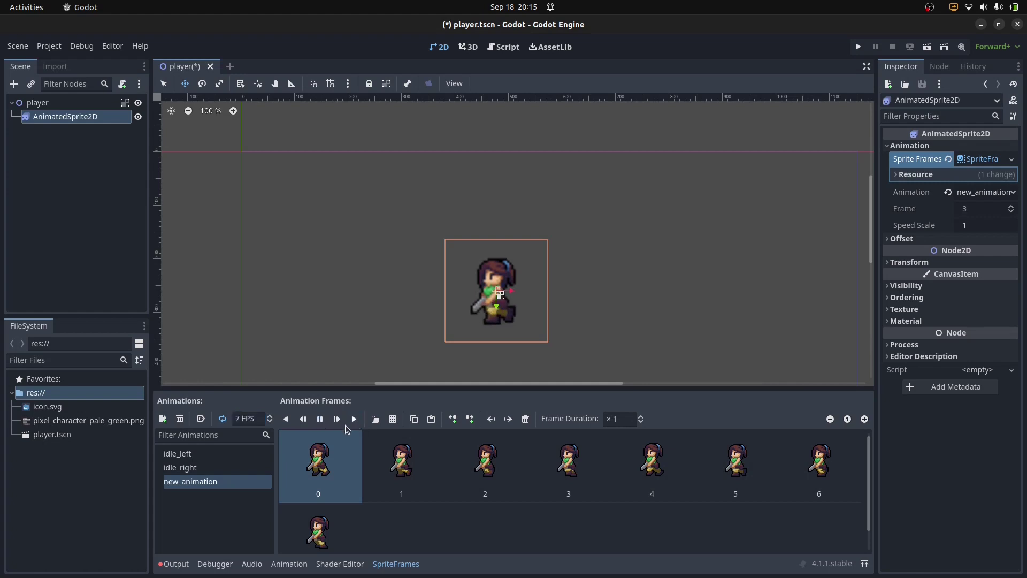
click(319, 420)
Rename new_animation to walk_left.
double_click(197, 481)
text(walk_left)
key(Return)
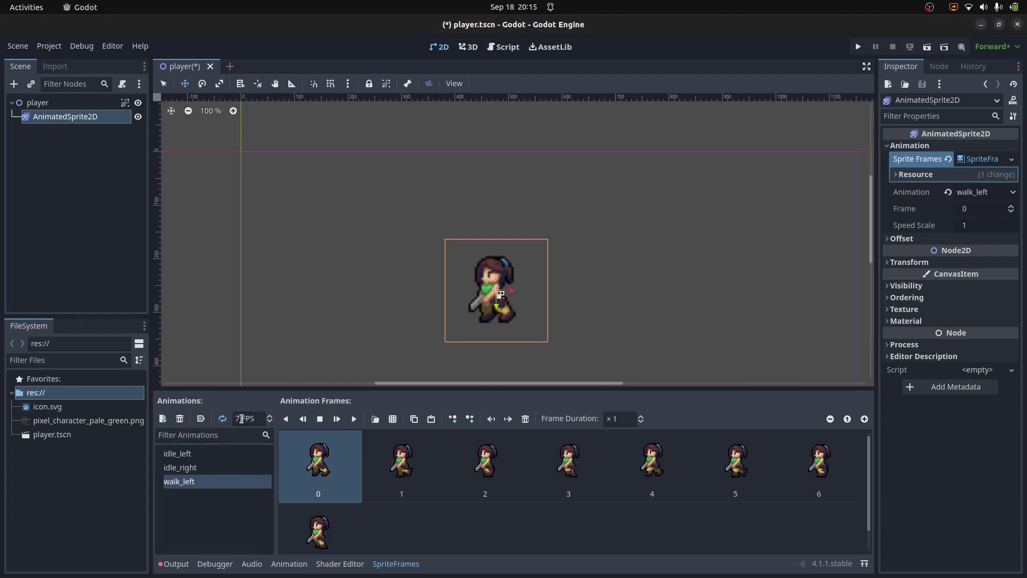
Create a new animation from all eight fourth-row frames of the 8x8 sheet.
click(163, 419)
click(393, 418)
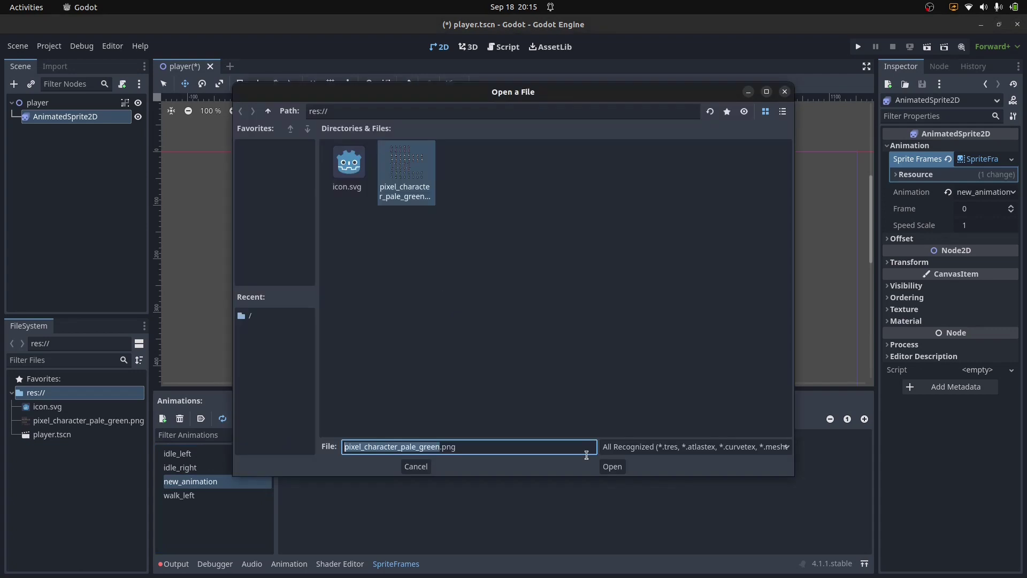
click(583, 461)
click(820, 112)
click(823, 130)
text(8)
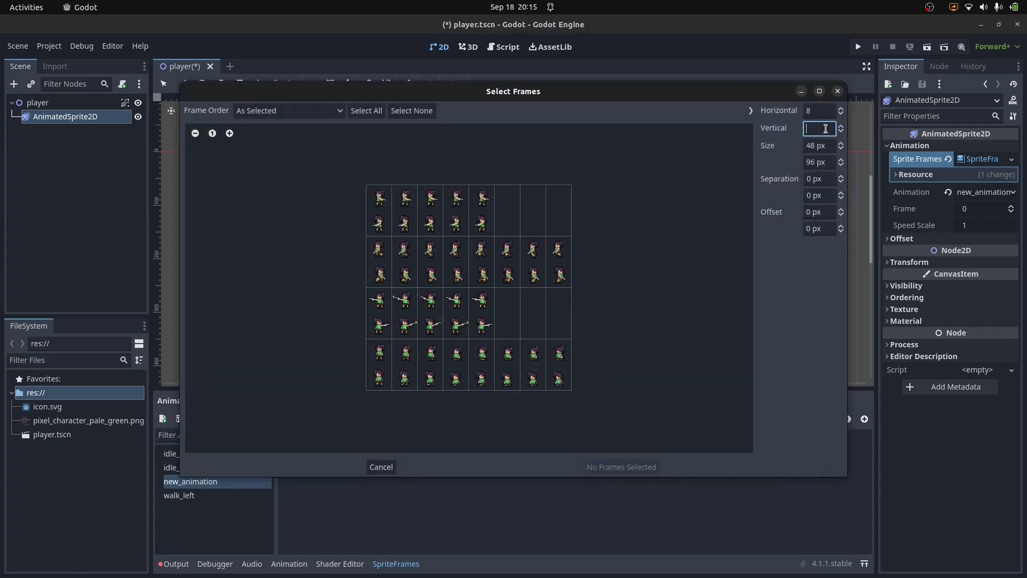
key(Return)
drag(378, 275, 560, 276)
click(622, 467)
Name the animation walk_right at 7 FPS and save the scene.
double_click(193, 481)
text(walk_right)
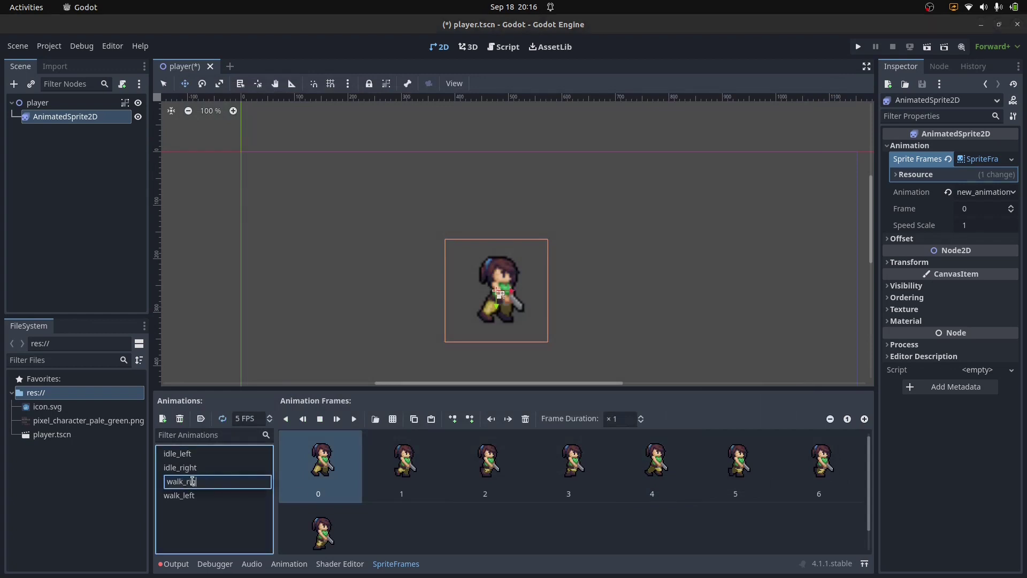
key(Return)
click(249, 418)
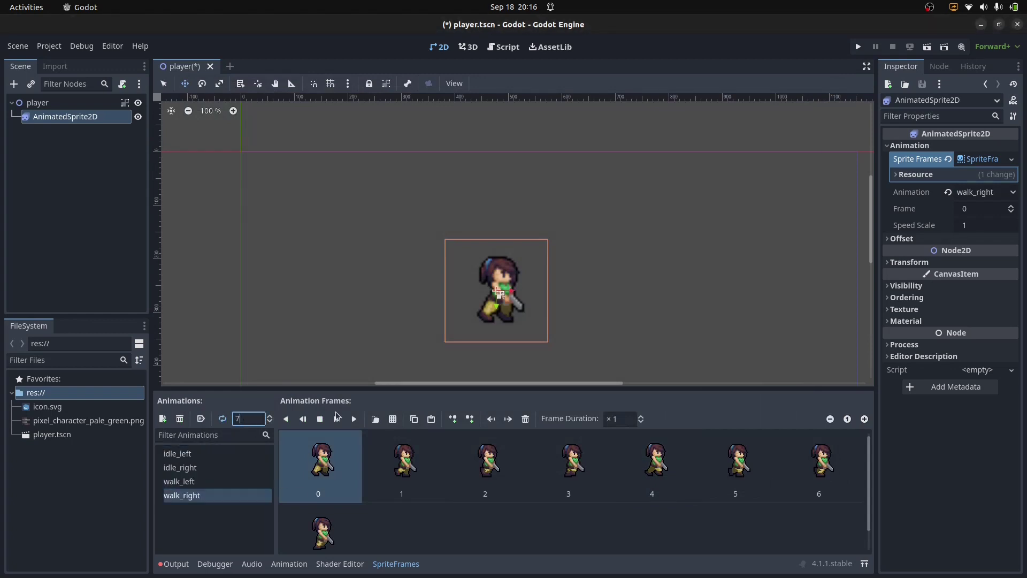
key(Return)
key(ctrl+s)
Create a new animation from the five left-facing shooting frames in row five, and save.
click(162, 418)
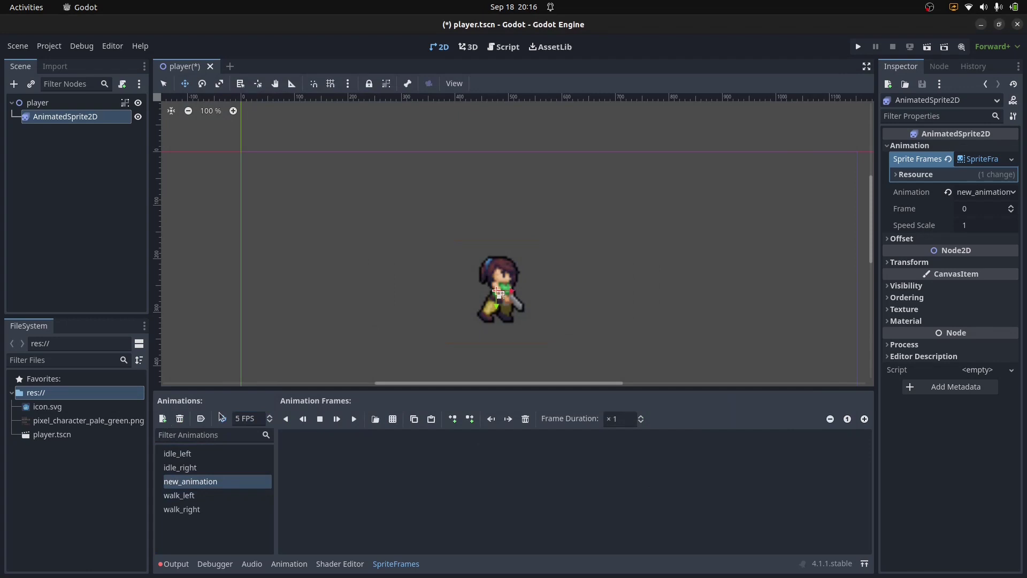
click(393, 418)
click(612, 470)
click(819, 114)
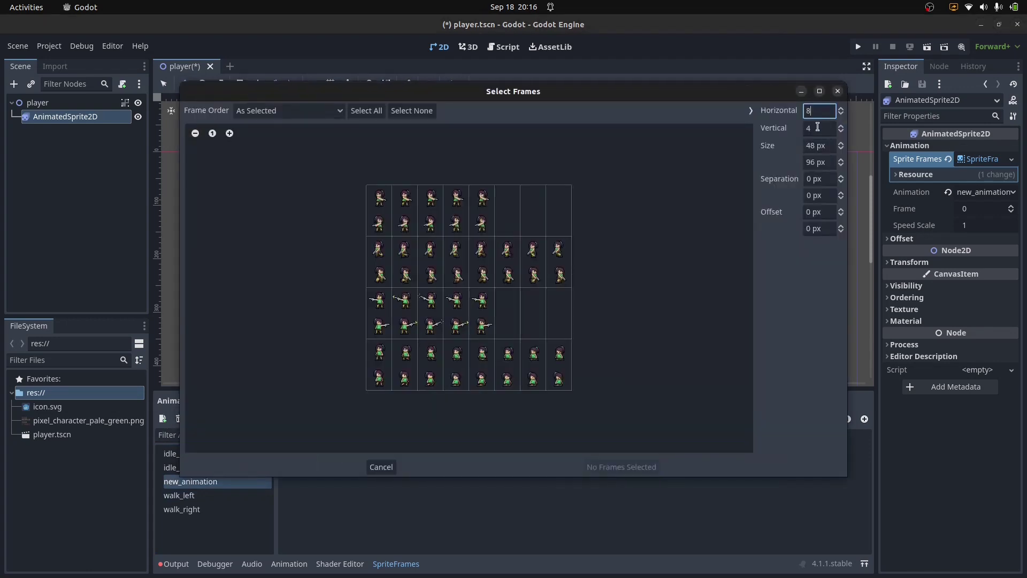
click(817, 127)
text(8)
key(Return)
drag(377, 299, 480, 303)
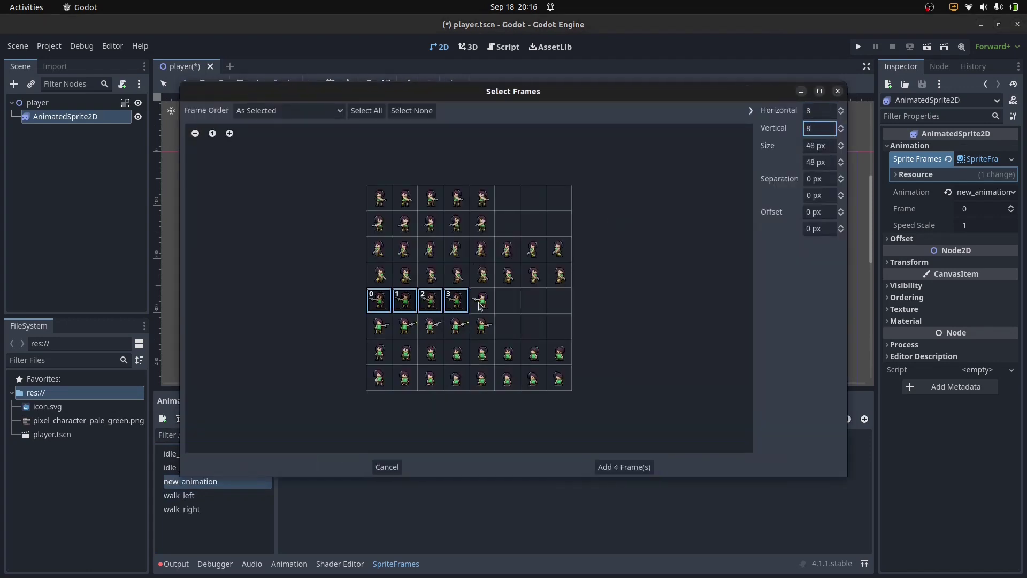
click(482, 301)
click(624, 466)
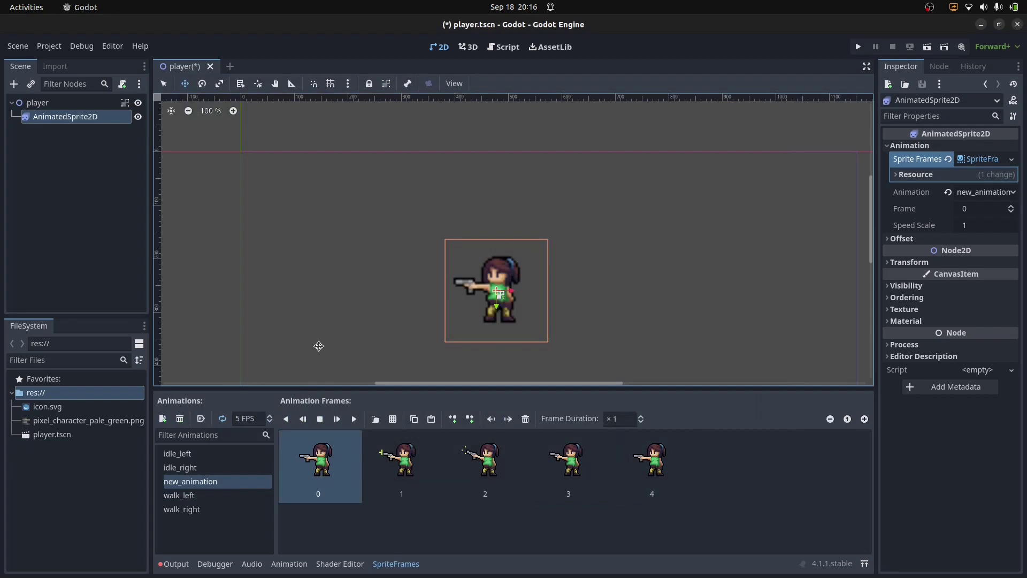
key(ctrl+s)
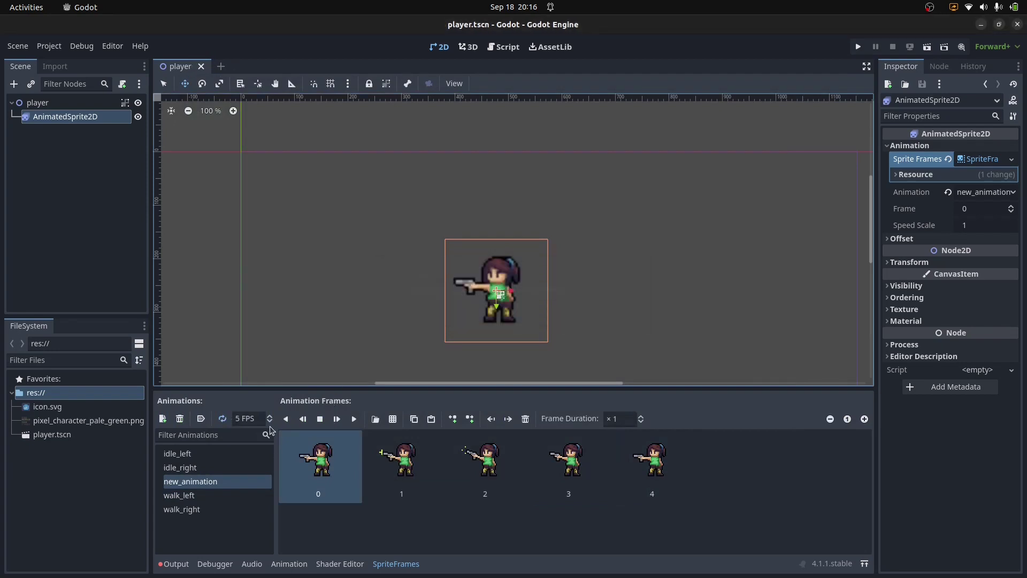
Set the shooting animation to 10 FPS, previewing it, and save the scene.
click(354, 423)
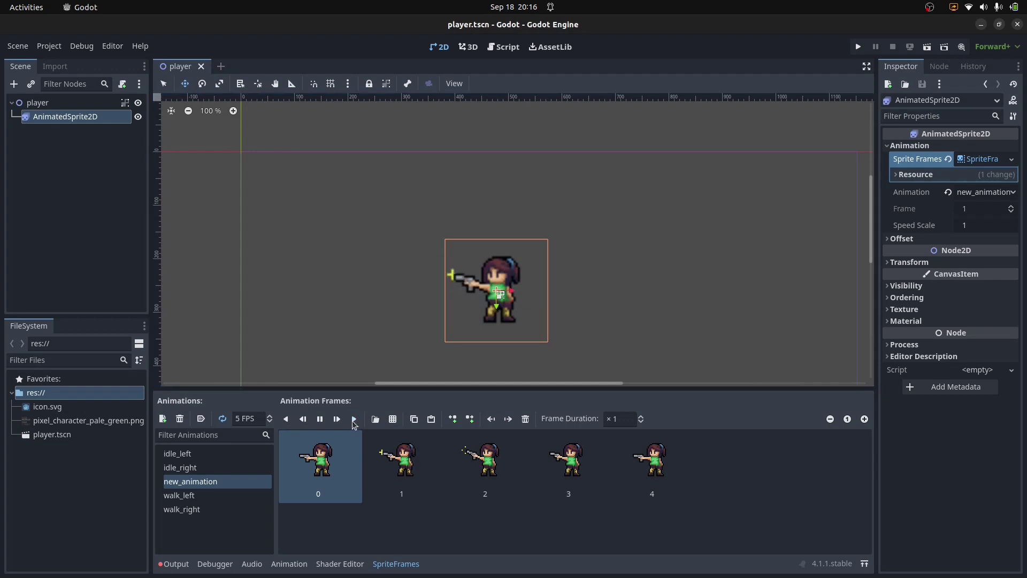
click(250, 418)
text(10)
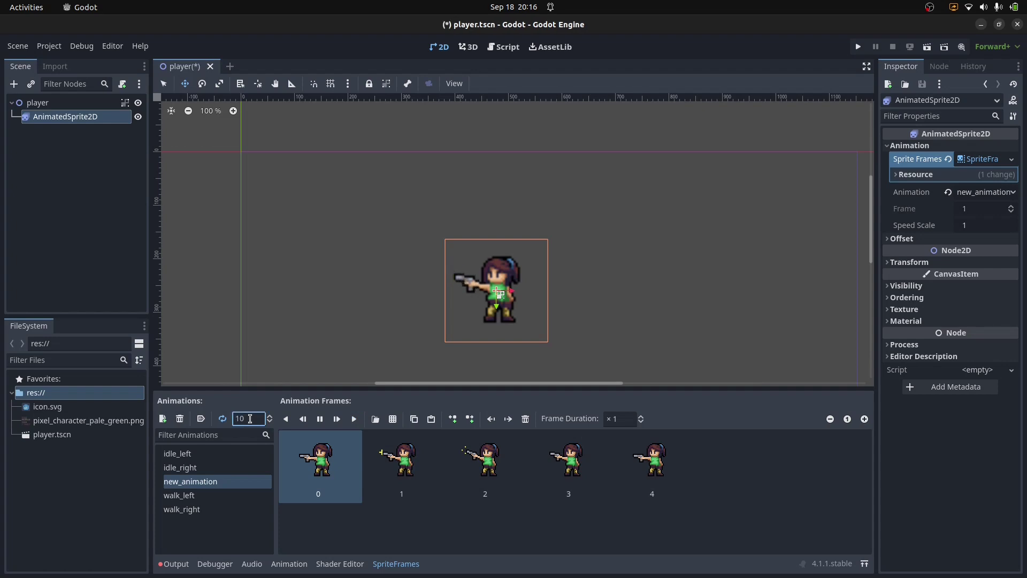
click(325, 420)
click(320, 418)
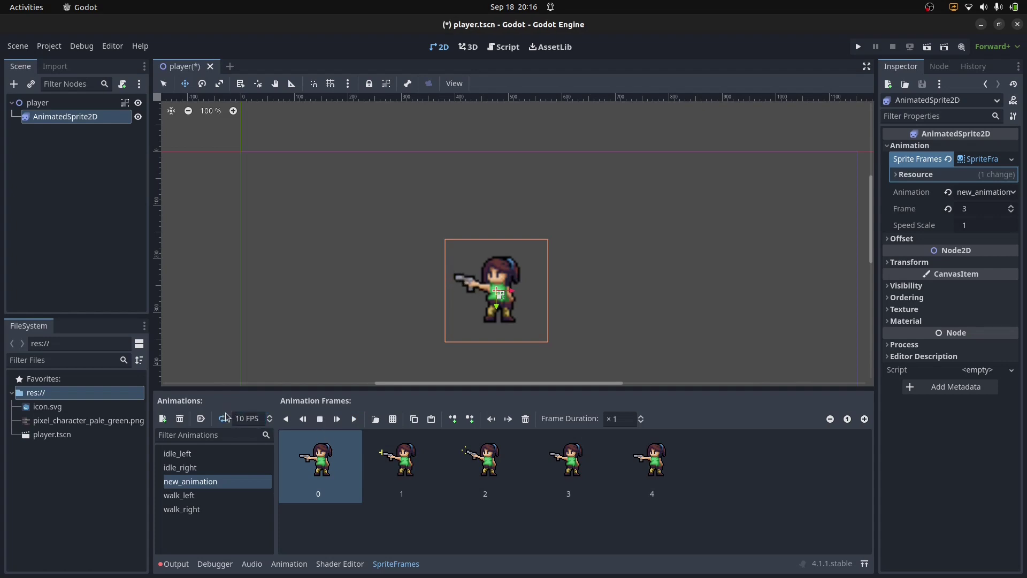
key(ctrl+s)
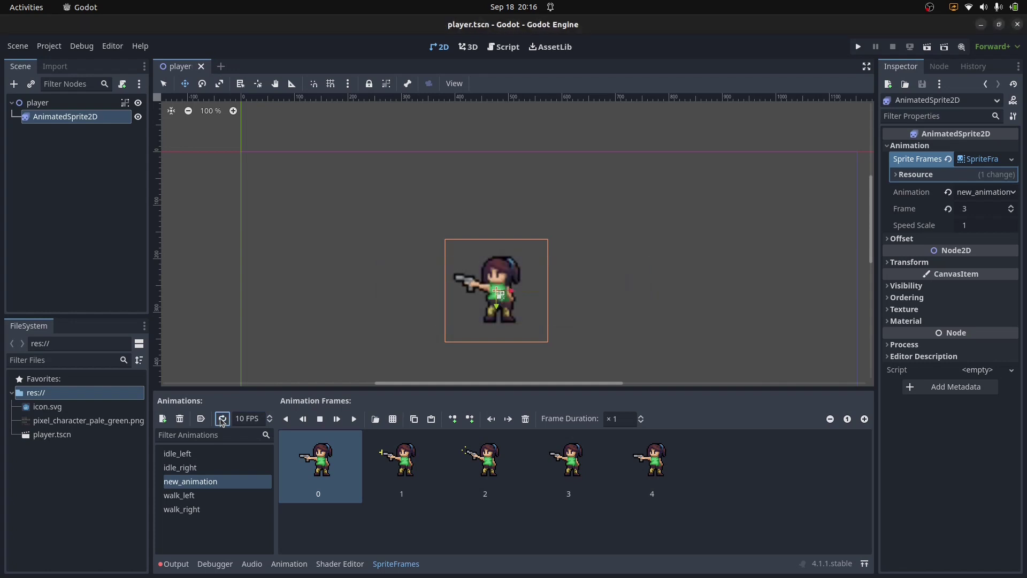
Turn off looping, replay the preview, and rename new_animation to shoot_left.
click(355, 421)
click(354, 421)
double_click(195, 483)
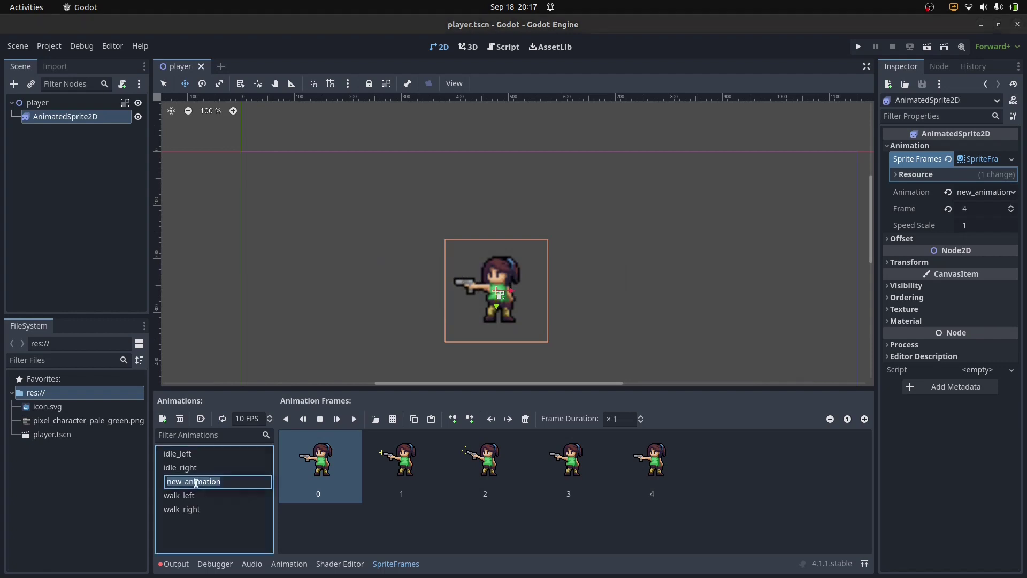
text(shoot_left)
key(Return)
Create a new animation from the five right-facing shooting frames of the 8x8 sheet.
click(162, 418)
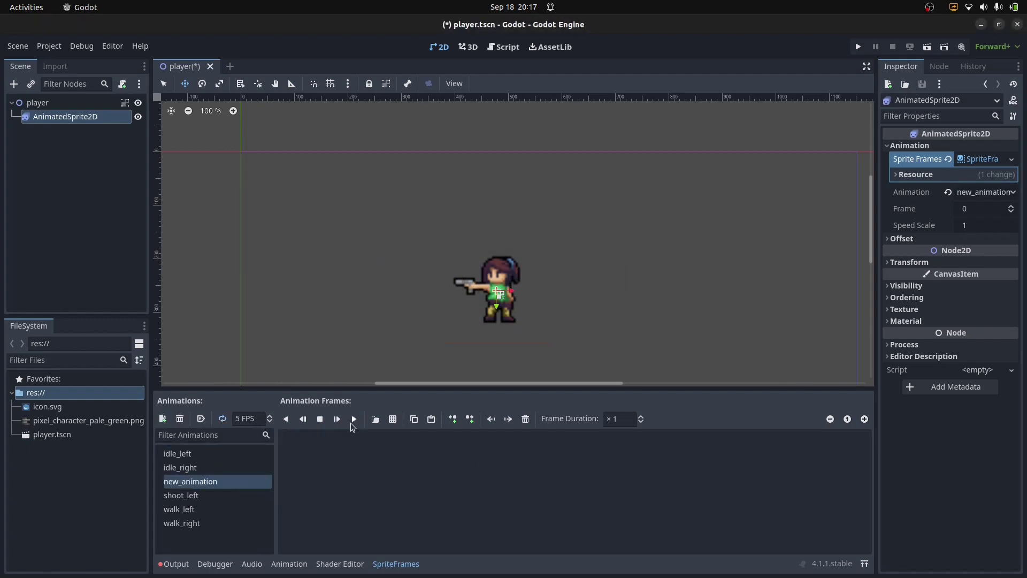
click(393, 419)
click(613, 469)
text(8)
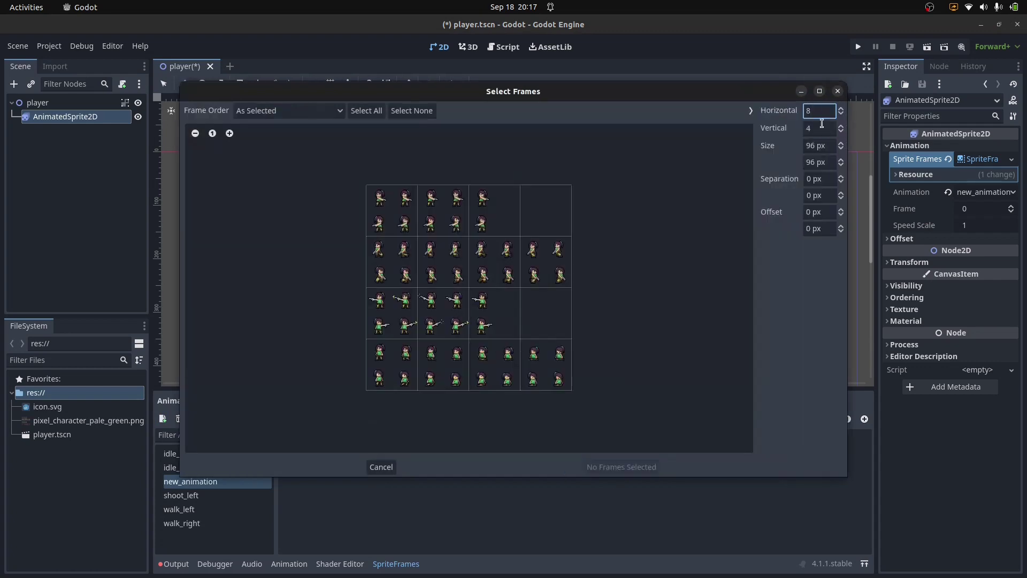
key(Tab)
text(8)
drag(382, 326, 480, 329)
click(615, 468)
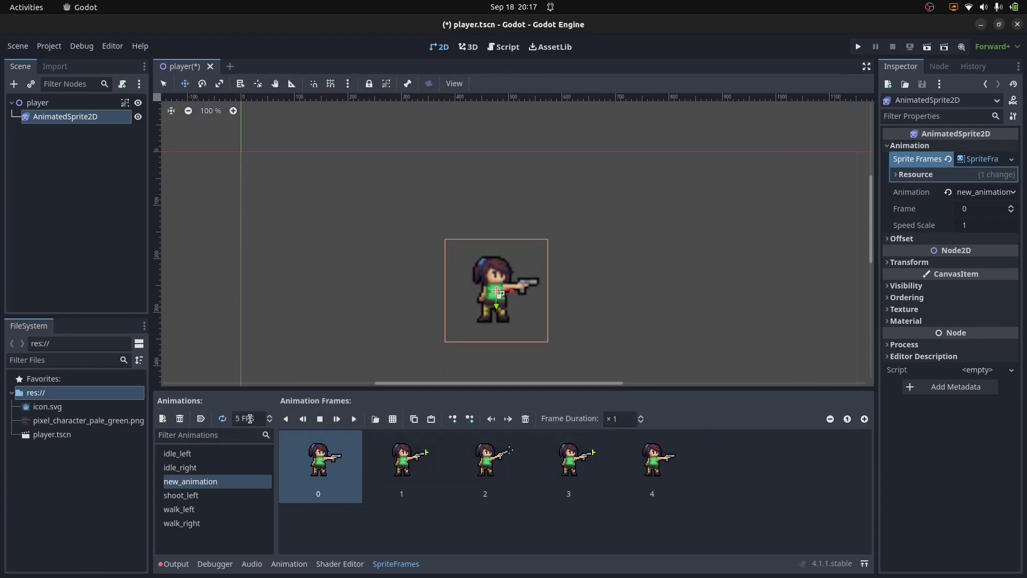
Set it to 10 FPS and name it shoot_right.
click(245, 418)
text(10)
double_click(208, 481)
text(shoot_right)
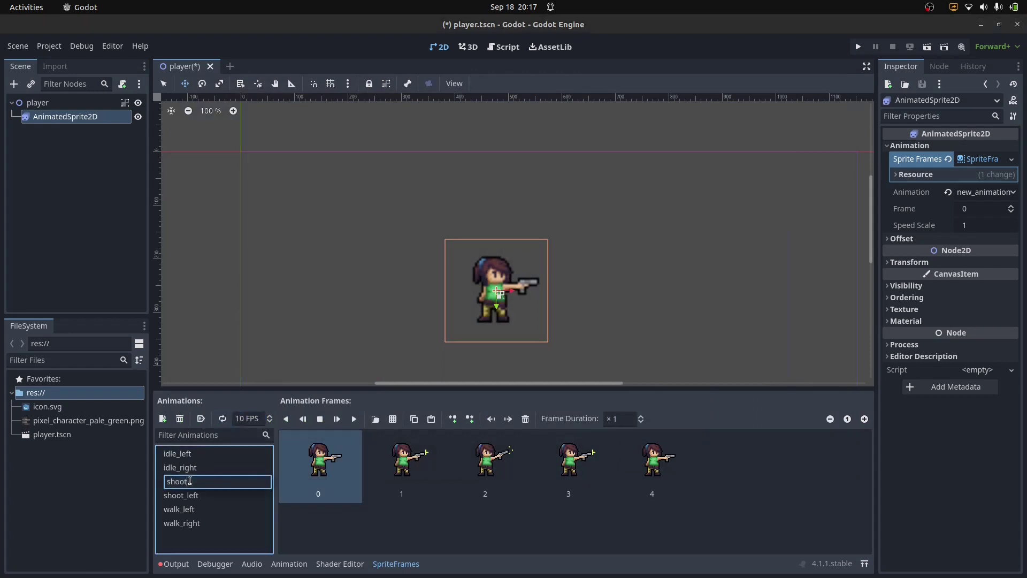
key(Return)
Start a new animation and select the eight dying frames in the seventh row.
click(162, 418)
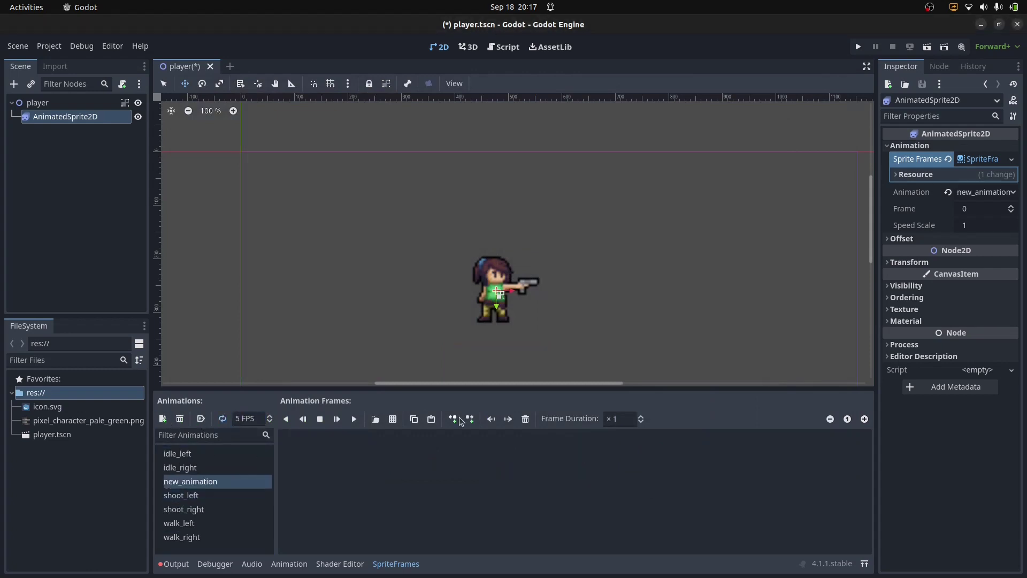
click(393, 418)
click(611, 467)
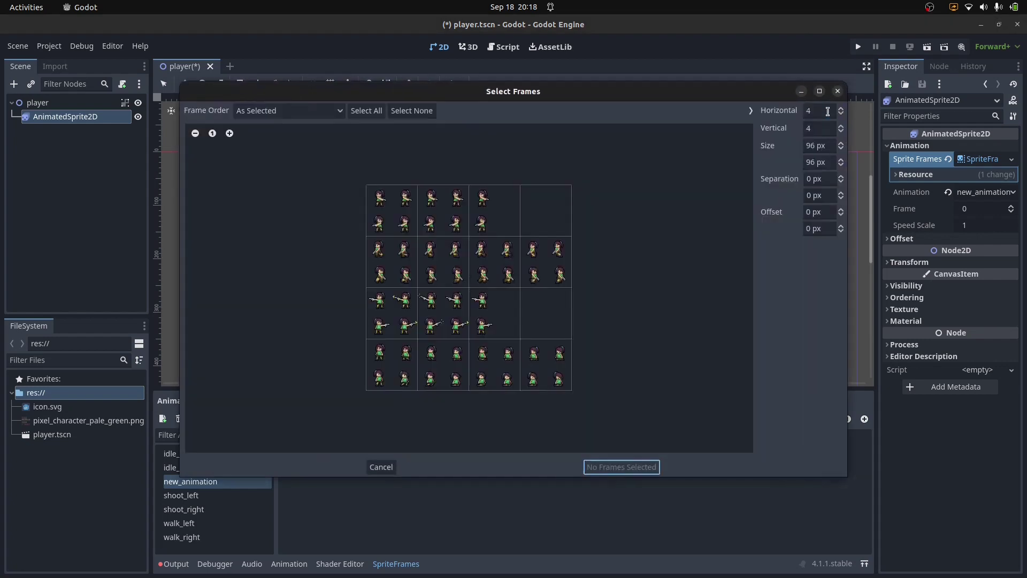
click(827, 111)
text(8)
click(820, 131)
key(BackSpace)
text(8)
drag(379, 353, 559, 356)
click(624, 467)
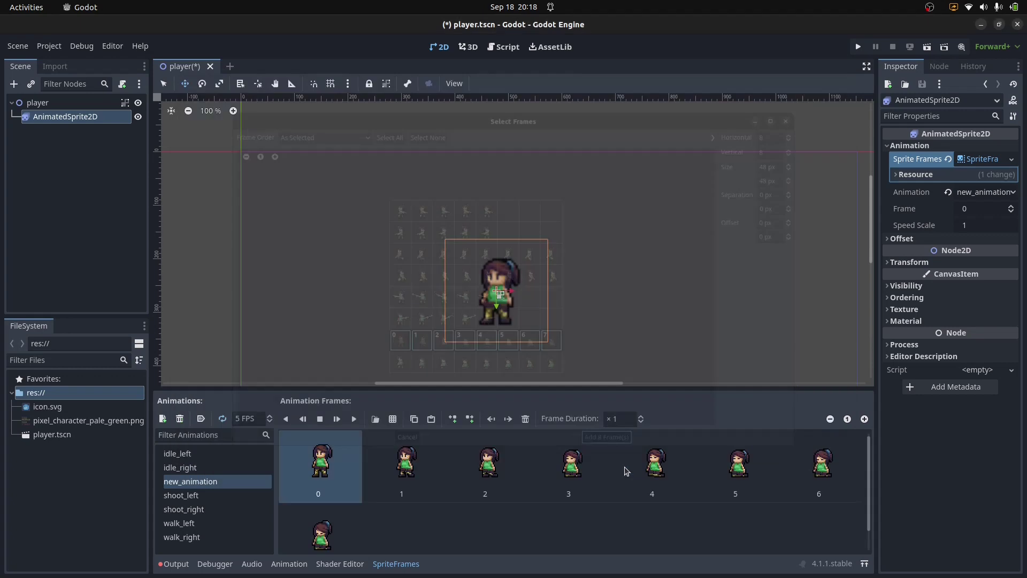
Add the seventh-row frames, set 7 FPS, and name the animation die_left.
click(240, 418)
text(7)
click(235, 482)
click(235, 482)
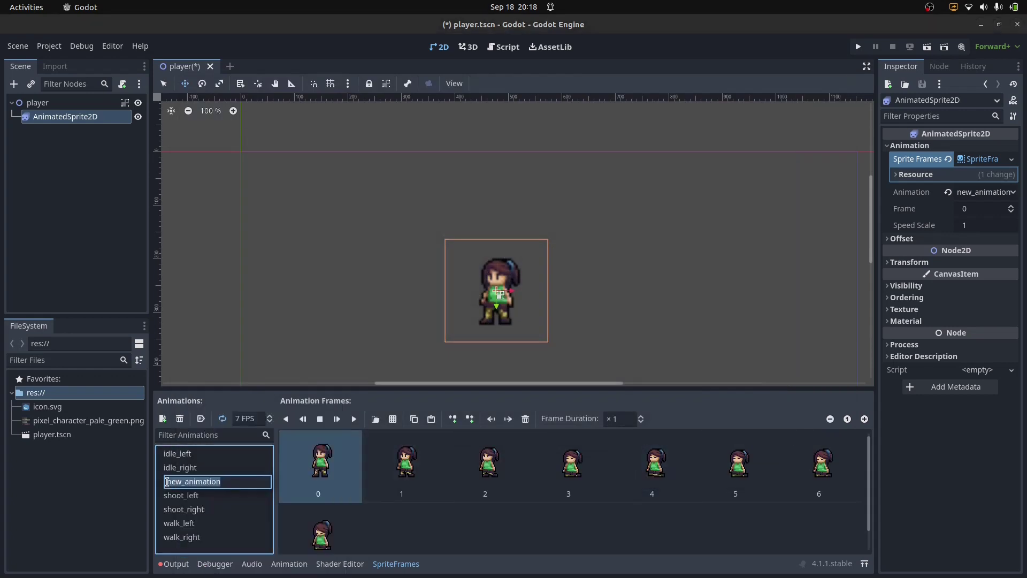
text(die_left)
key(Return)
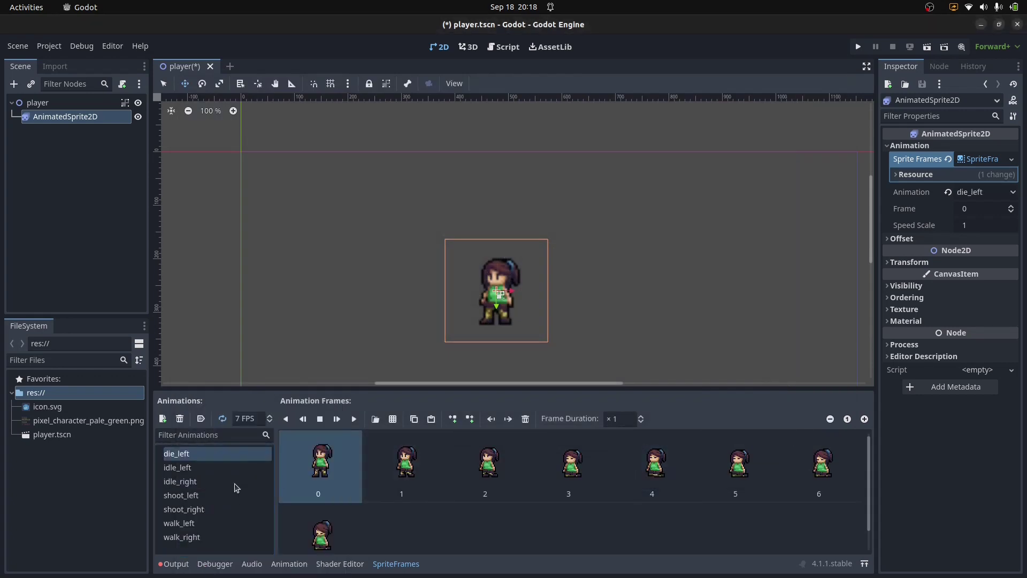
Start another animation and select the eight dying frames in the bottom row.
click(163, 419)
click(393, 419)
click(611, 467)
click(818, 110)
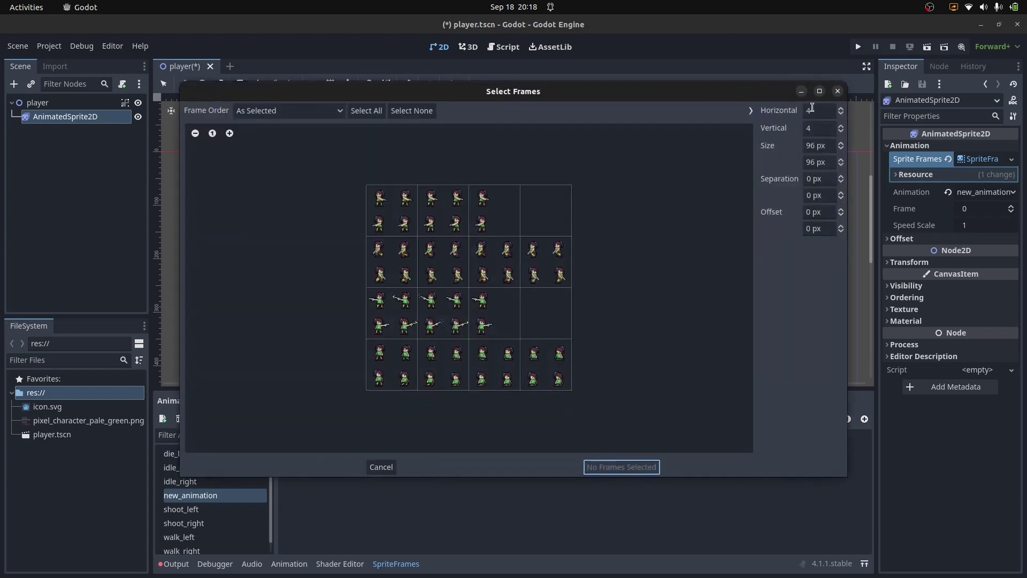
text(8)
click(819, 128)
text(8)
key(Return)
drag(379, 379, 558, 379)
click(615, 466)
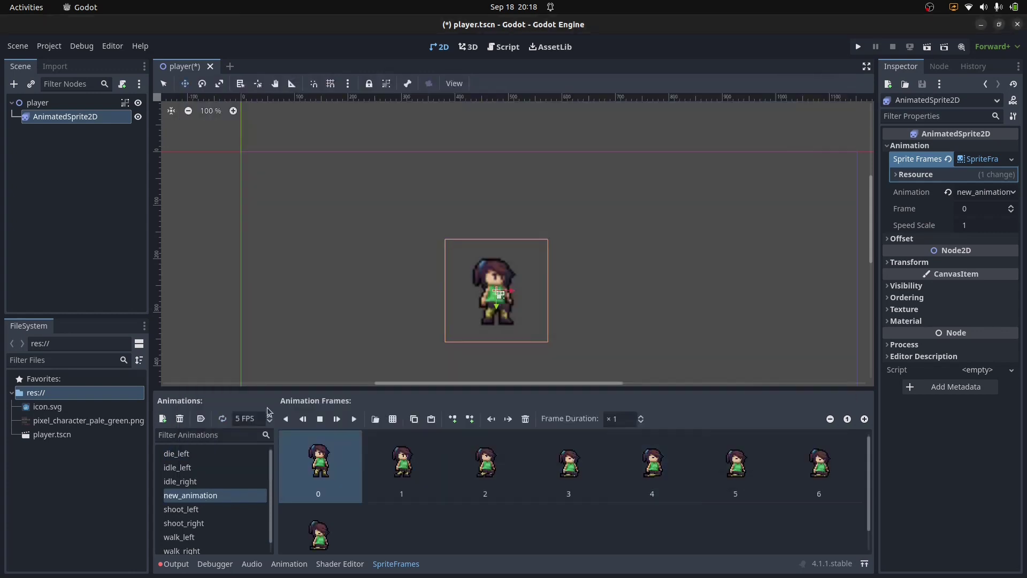
Add the bottom-row frames, set 7 FPS, and name the animation die_right.
click(242, 418)
text(7)
key(Return)
double_click(189, 496)
text(die_right)
key(Return)
Turn off looping for die_left, save the scene, and review the animations list.
click(176, 454)
click(223, 418)
key(ctrl+s)
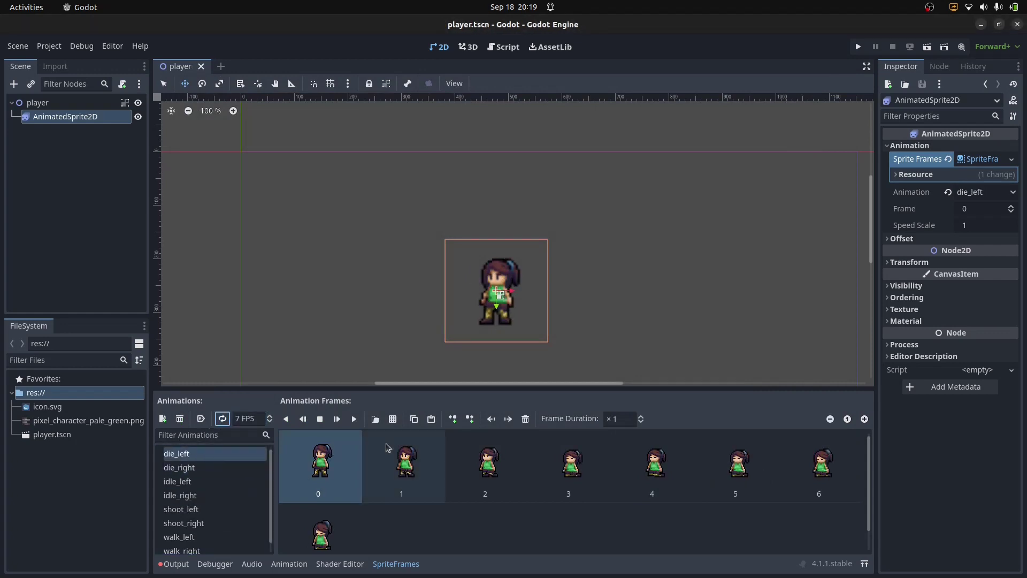
scroll(232, 503, down, 1)
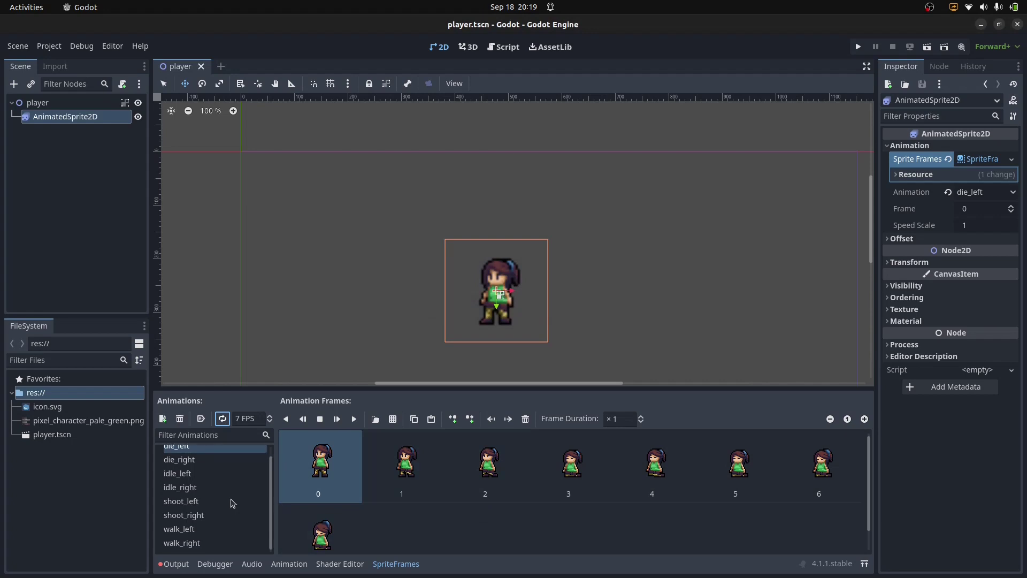
scroll(233, 503, up, 1)
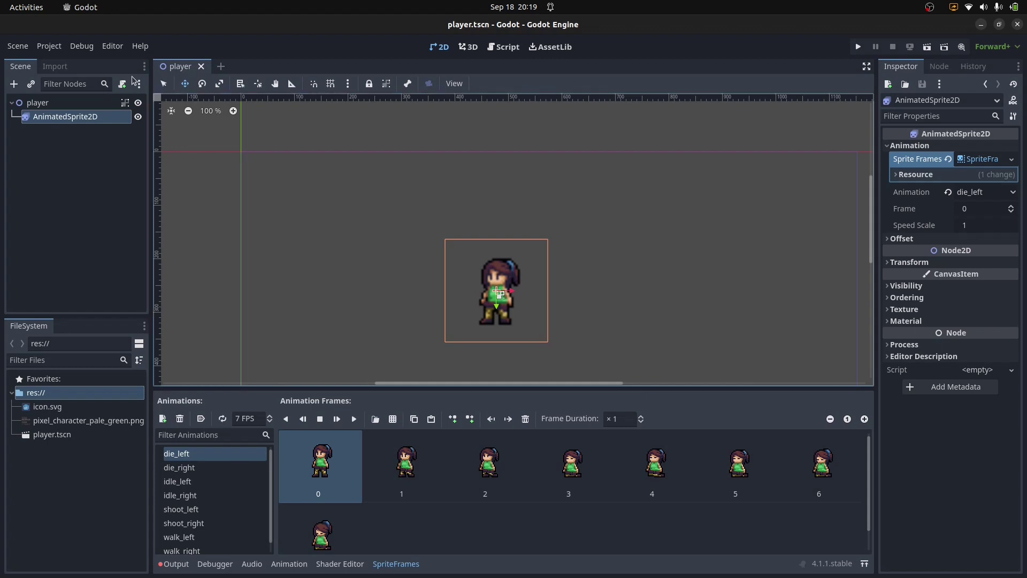
Open Project Settings and switch to the Input Map tab.
click(50, 46)
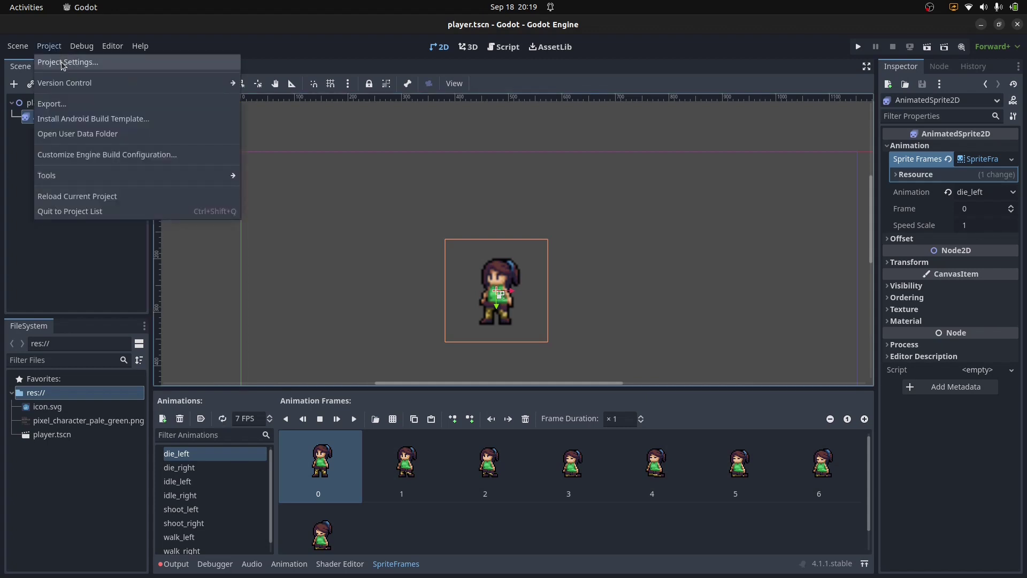
click(62, 62)
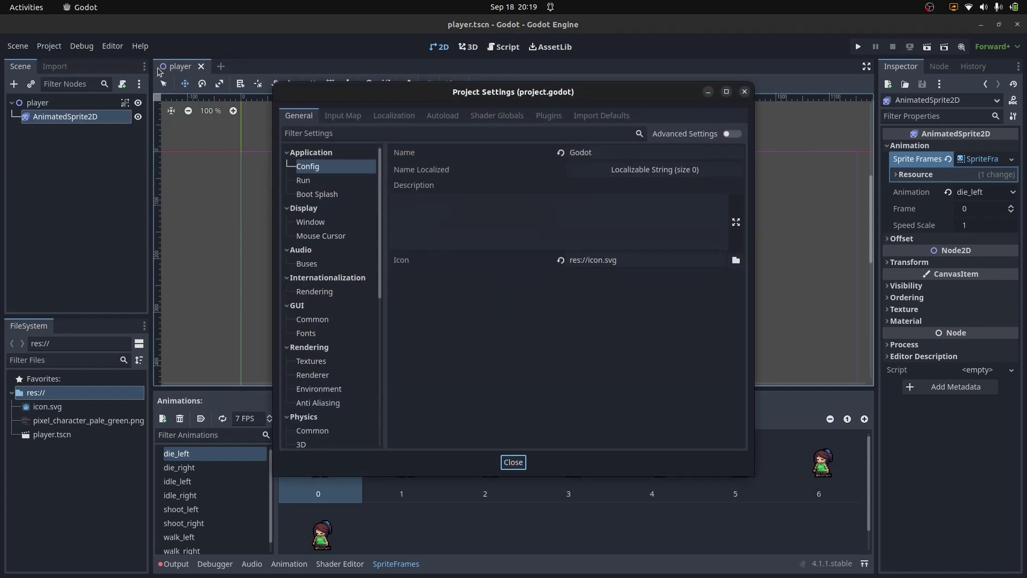
drag(386, 100, 434, 86)
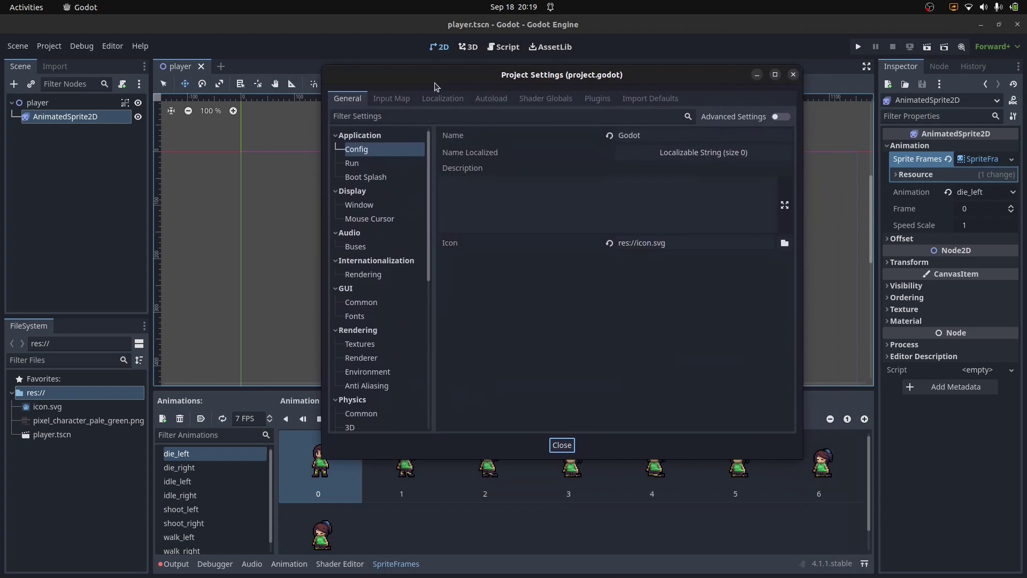
click(398, 99)
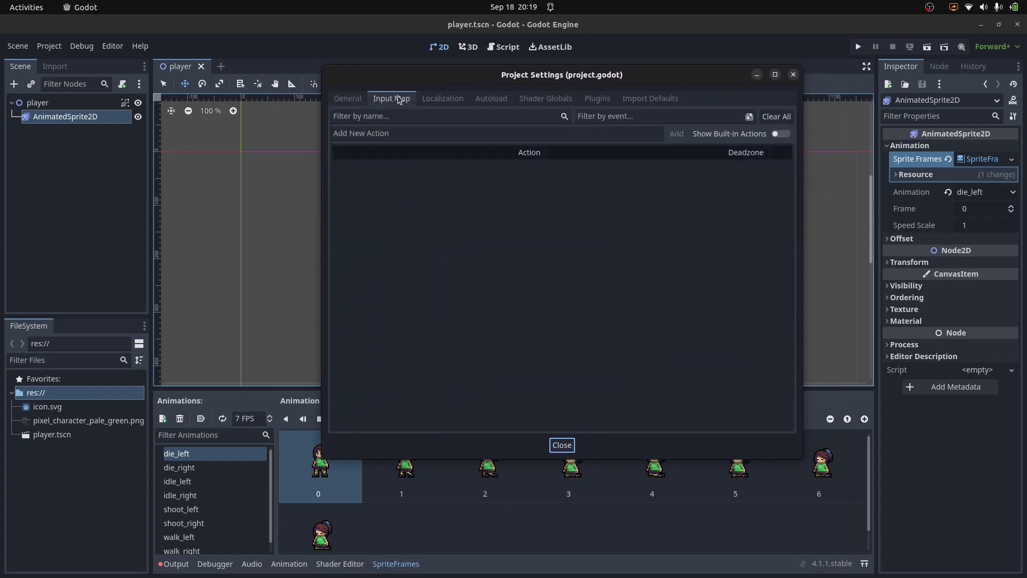
Add the left, right, shoot and die input actions.
click(468, 133)
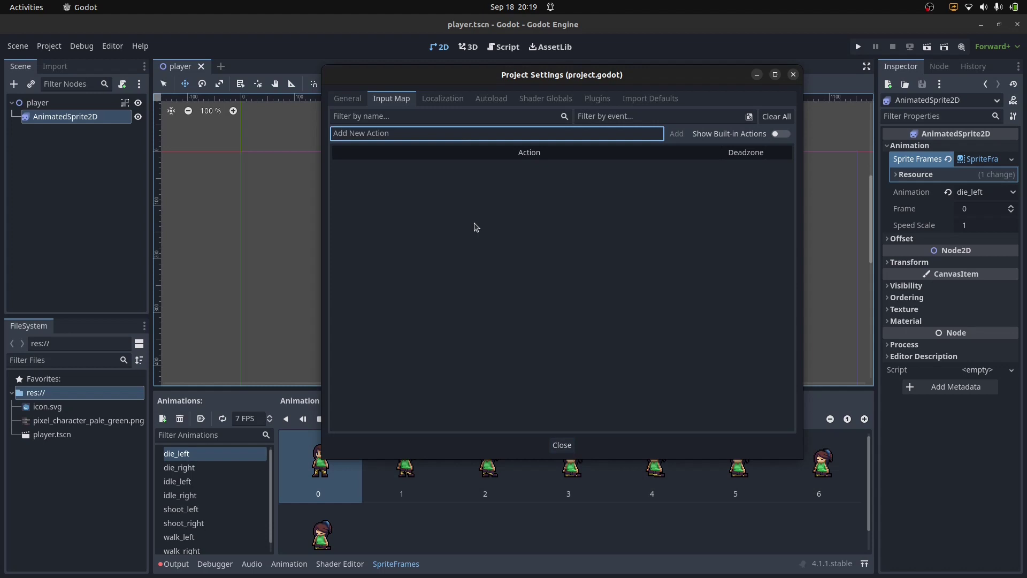
text(left)
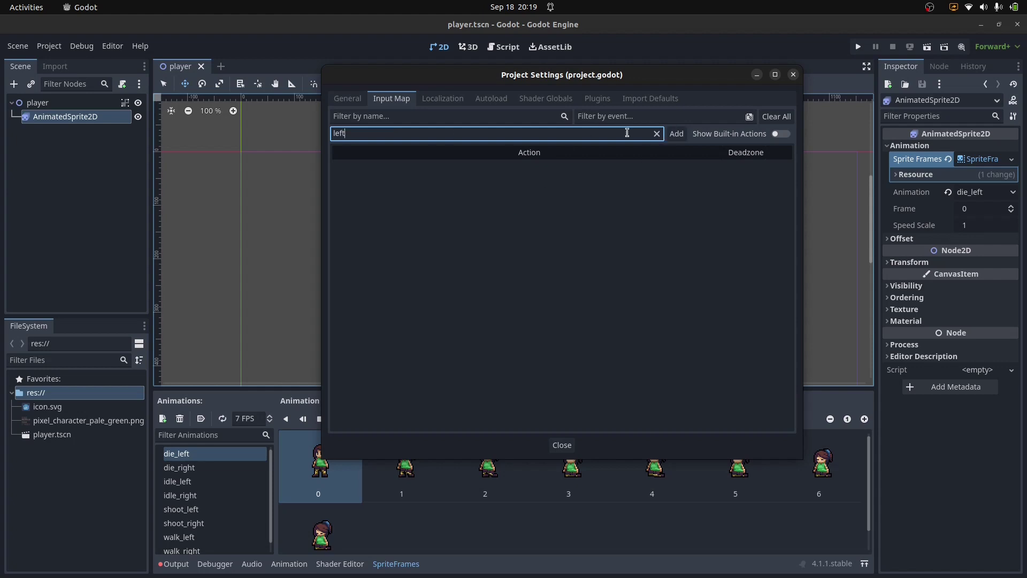
click(677, 135)
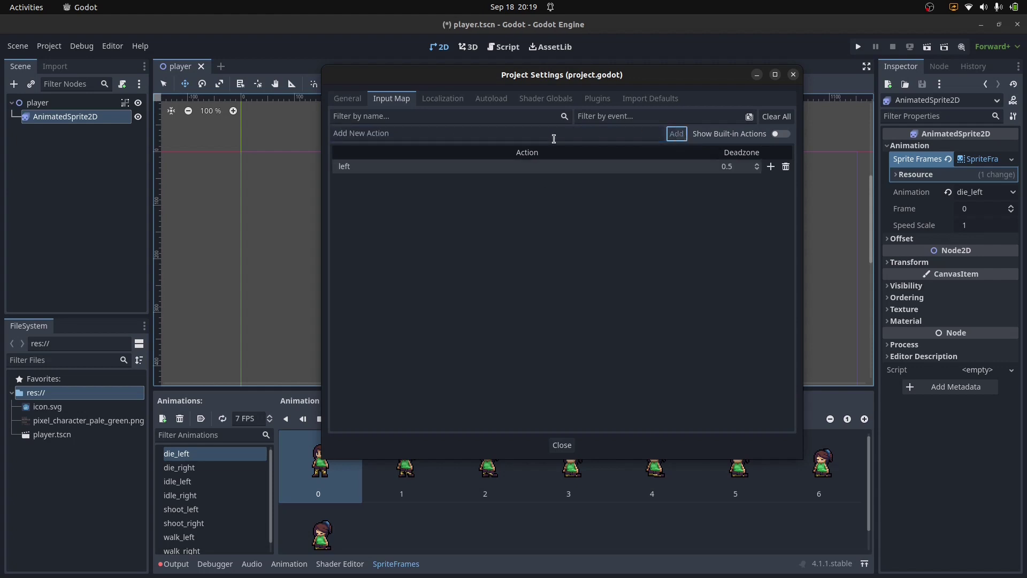
text(right)
key(Return)
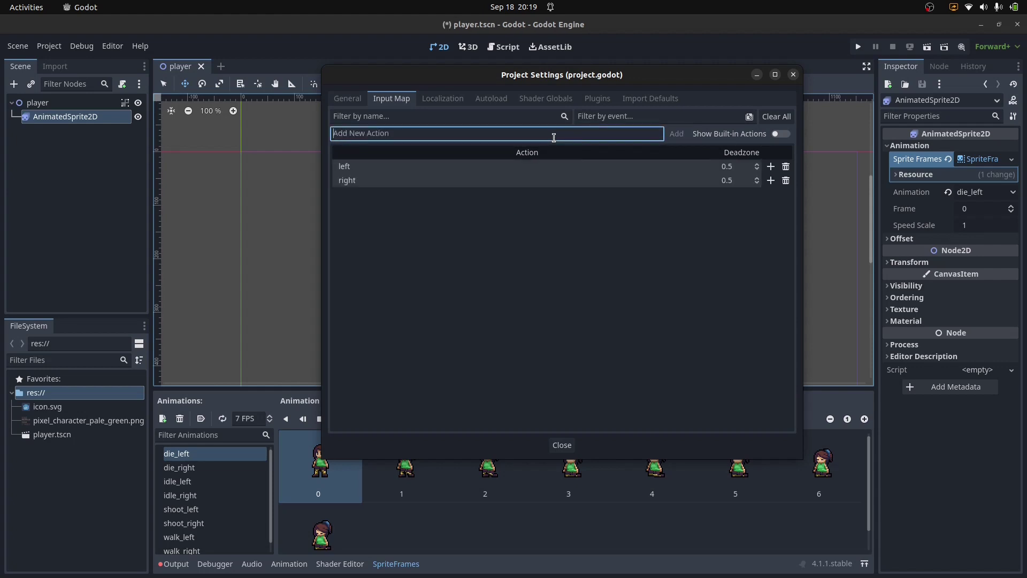
text(shoot)
key(Return)
text(die)
key(Return)
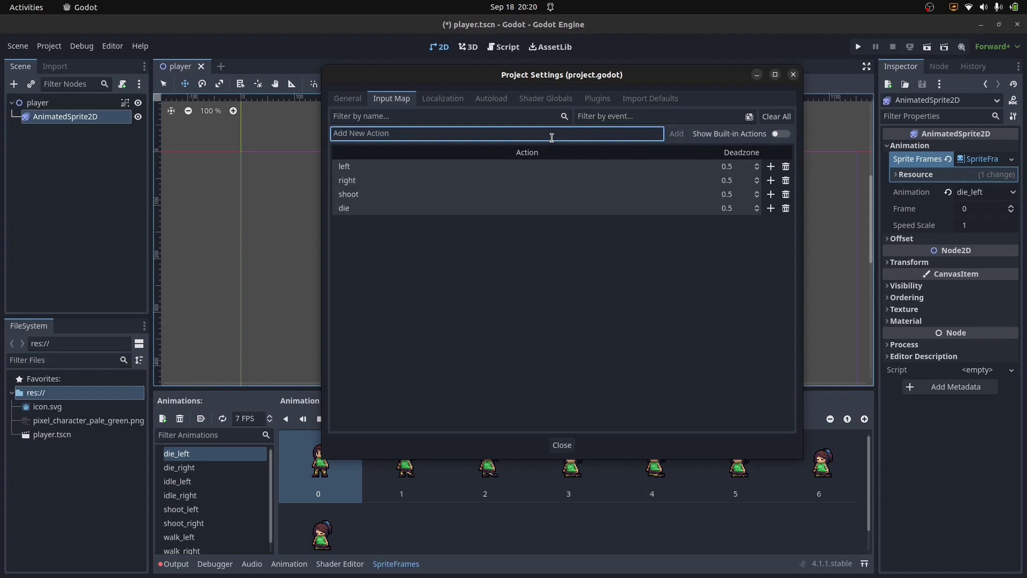
click(407, 162)
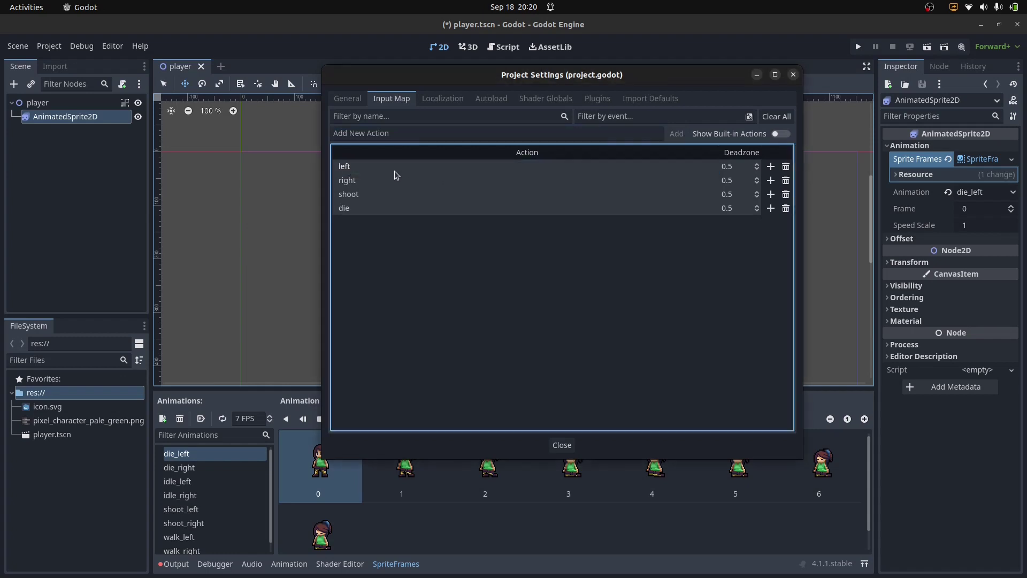
Bind the A key to the left action and D to the right action.
click(393, 171)
key(Escape)
click(770, 166)
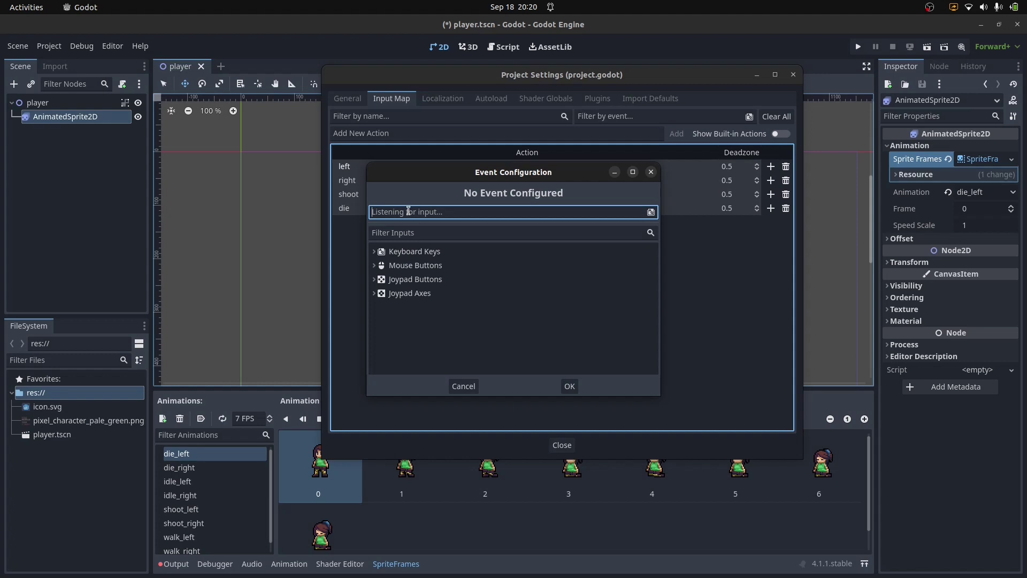
key(a)
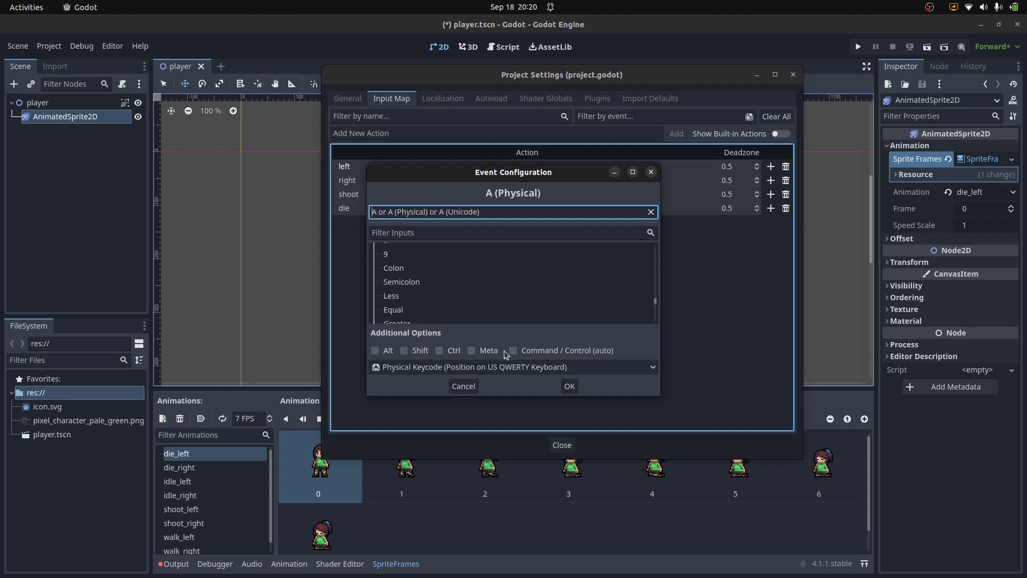
click(569, 386)
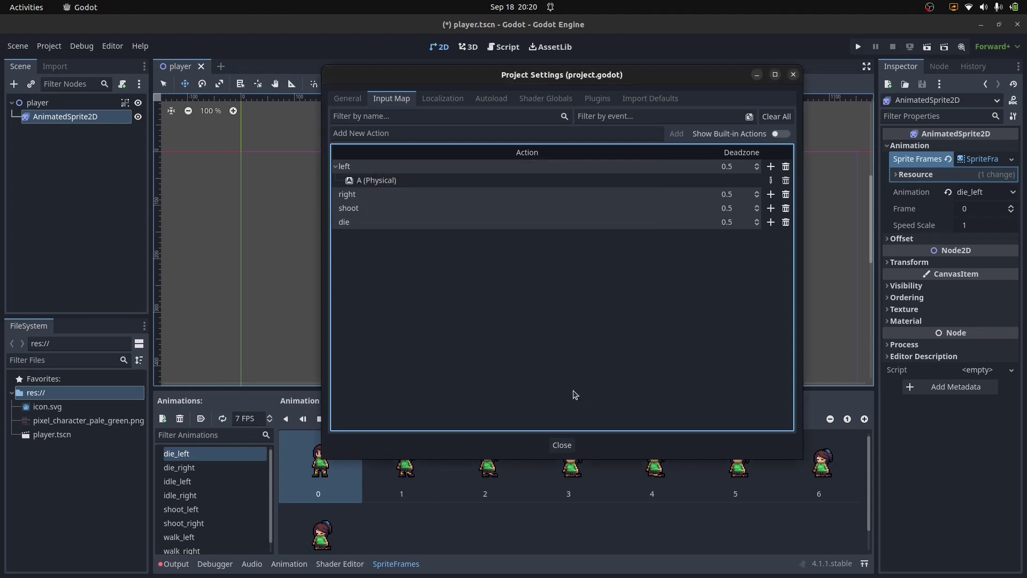
click(771, 195)
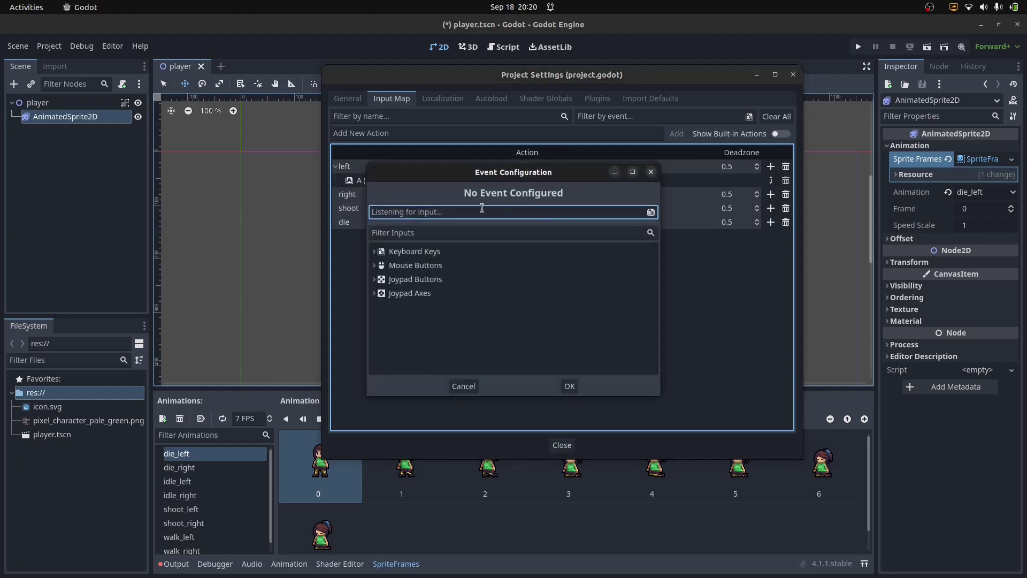
key(d)
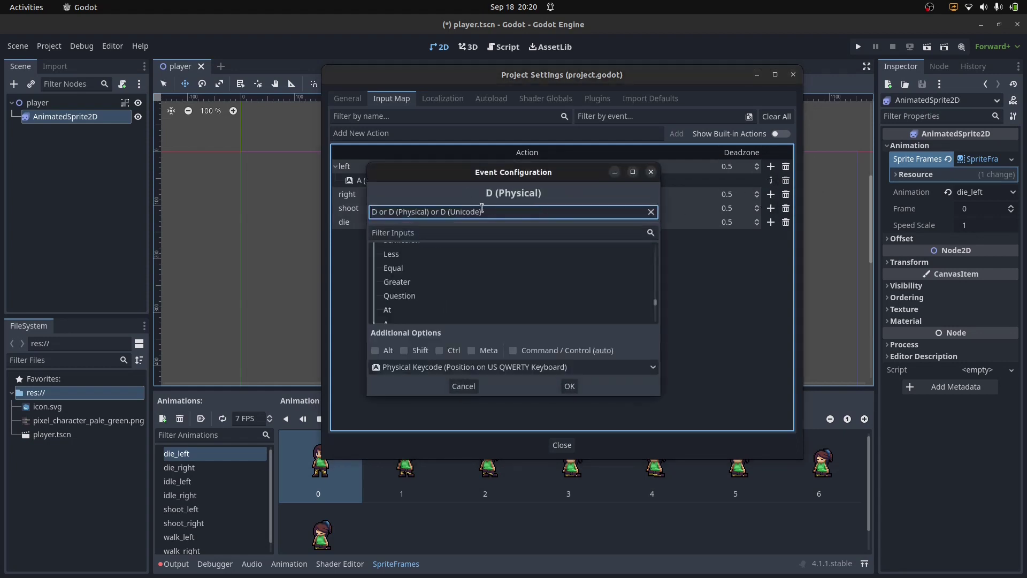
click(570, 386)
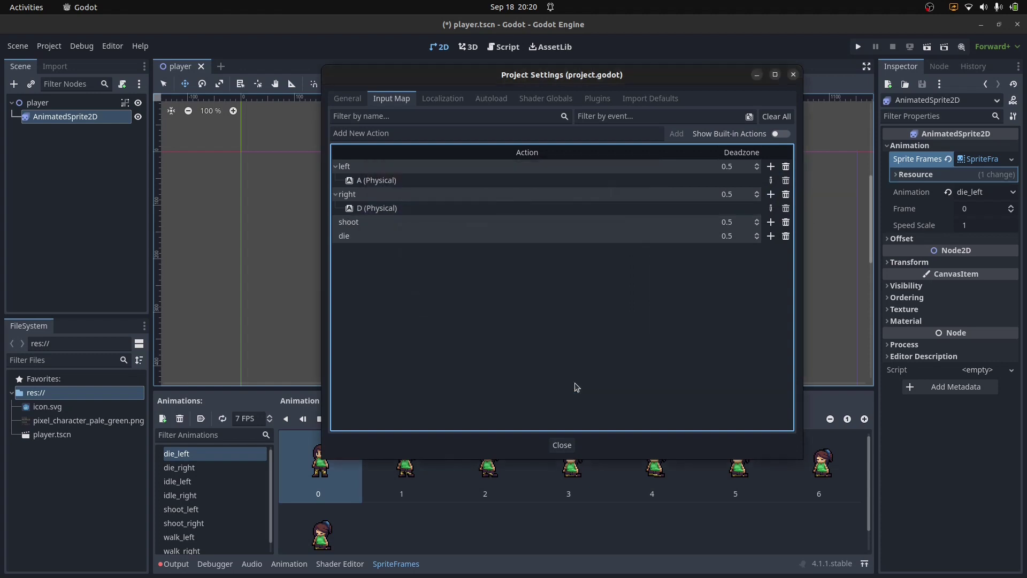
Bind the left mouse button to shoot and Space to die, then close Project Settings.
click(771, 222)
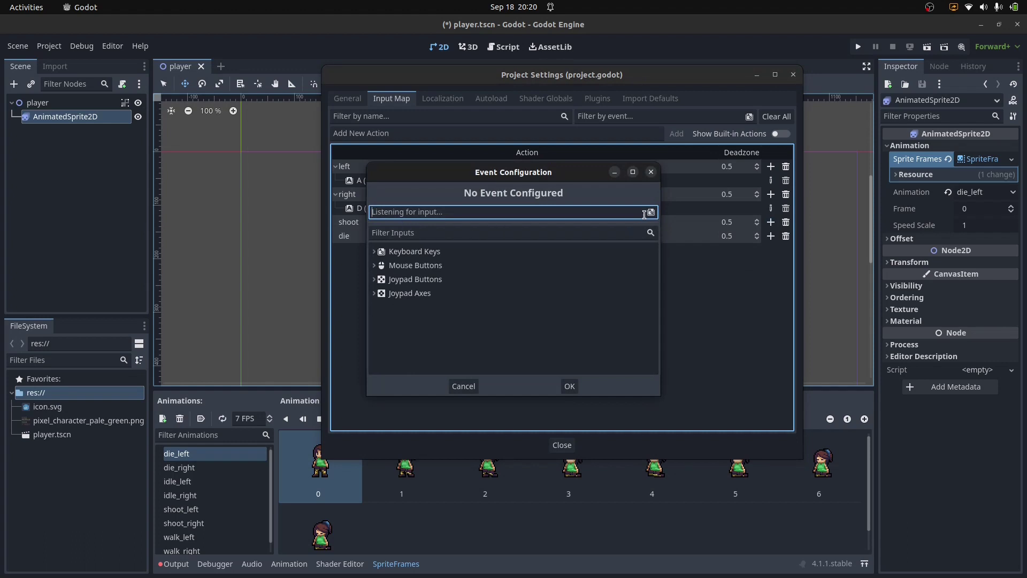
click(626, 211)
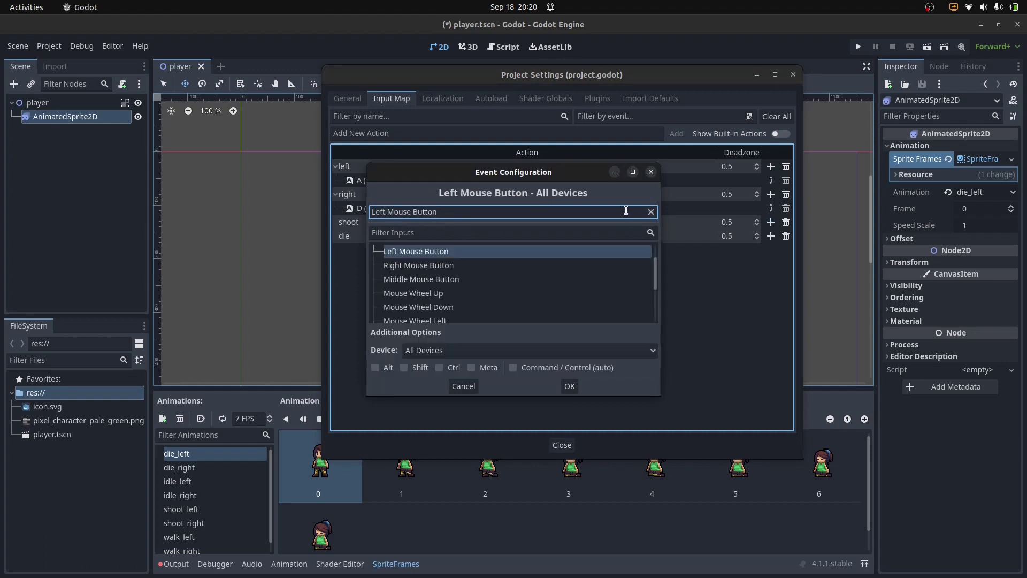
click(570, 385)
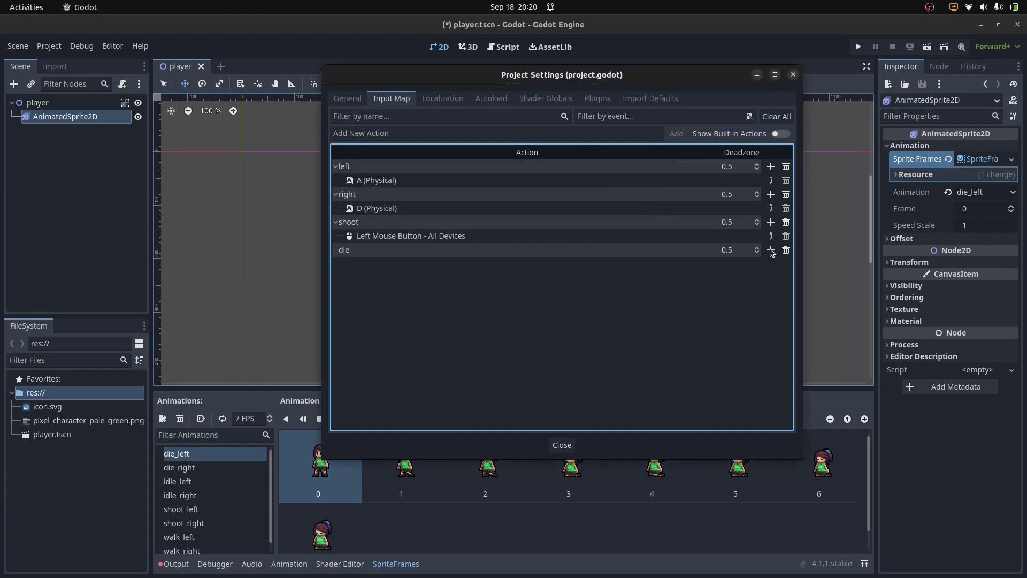
click(771, 250)
key(space)
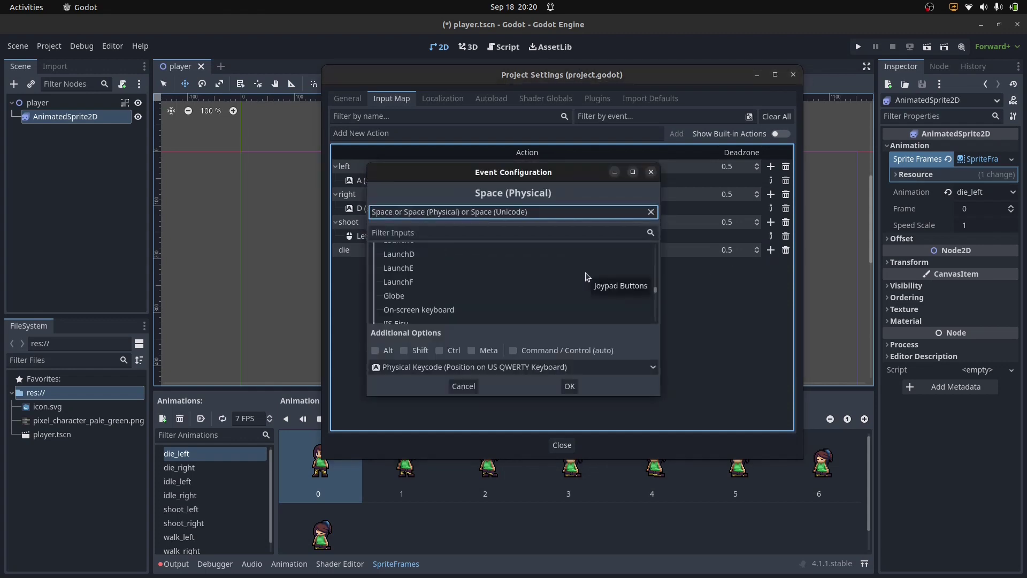
click(569, 386)
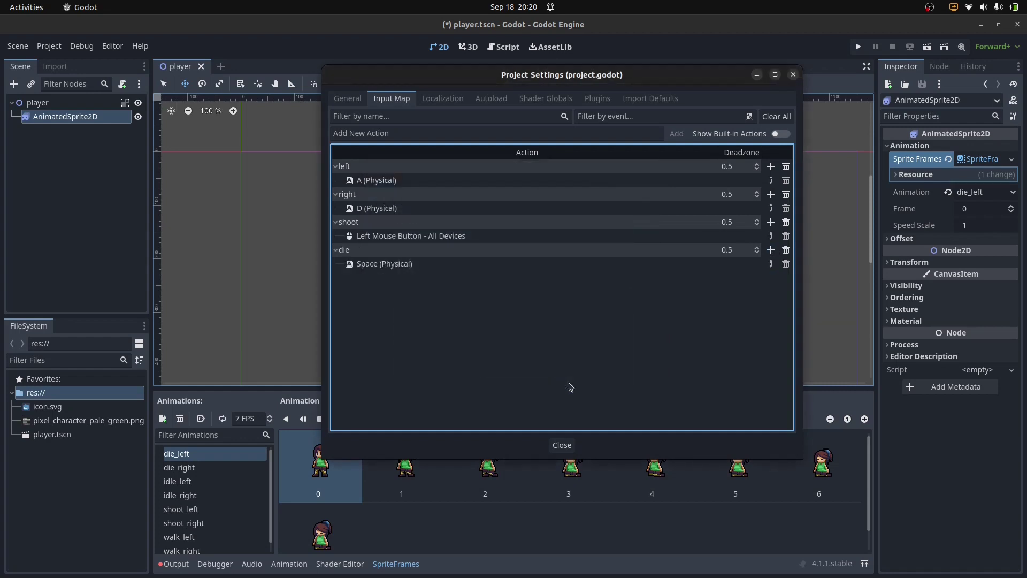
click(562, 445)
Save the player scene with Ctrl+S.
key(ctrl+s)
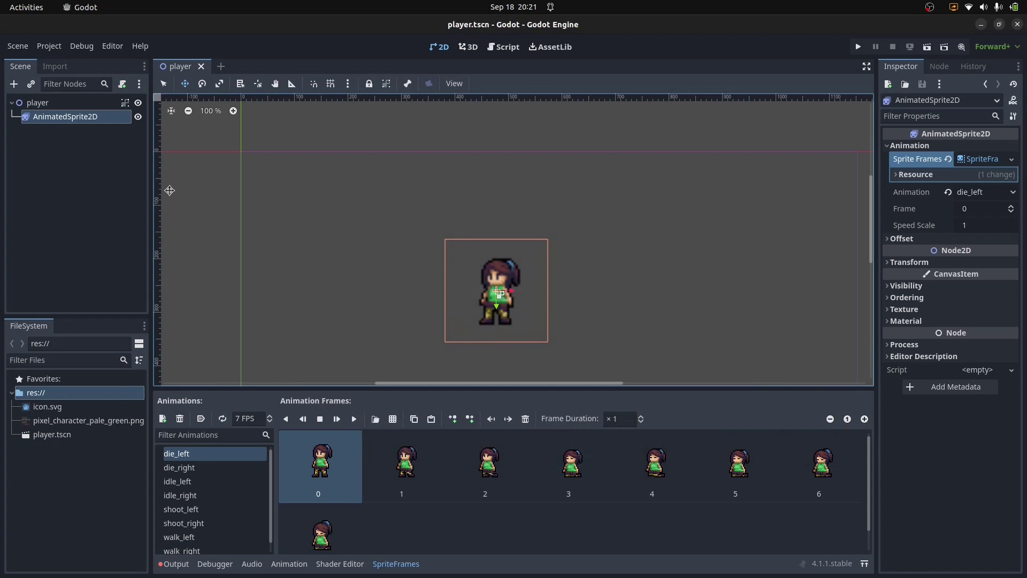
click(30, 106)
right_click(30, 105)
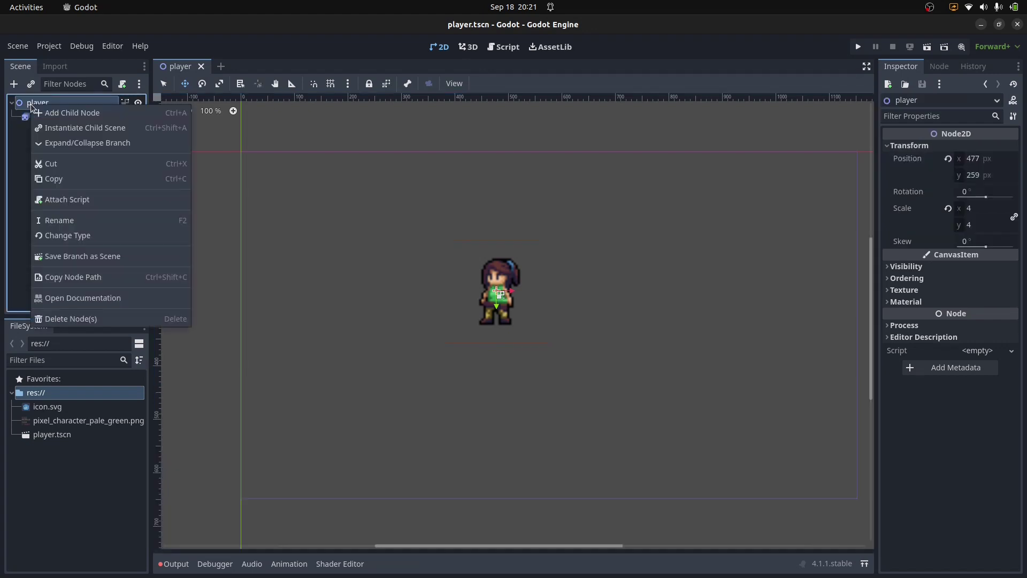
click(17, 164)
Rename the AnimatedSprite2D node to 'animation'.
click(65, 118)
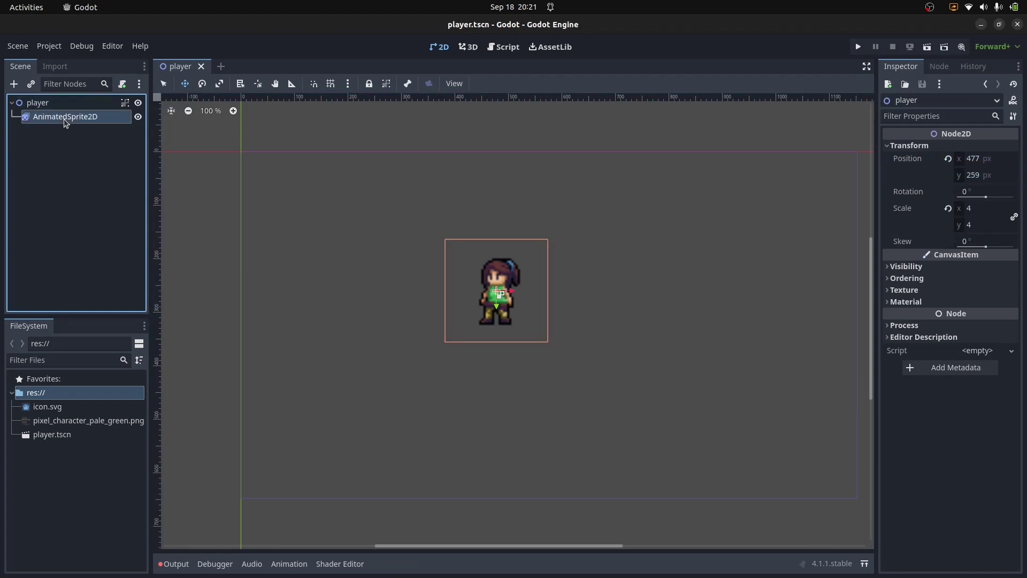
right_click(65, 118)
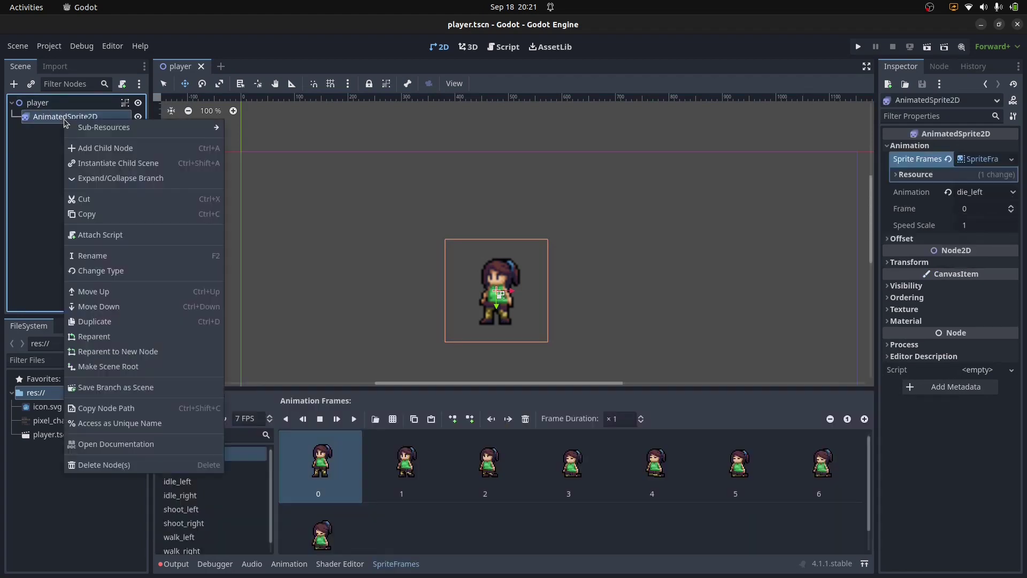
click(115, 262)
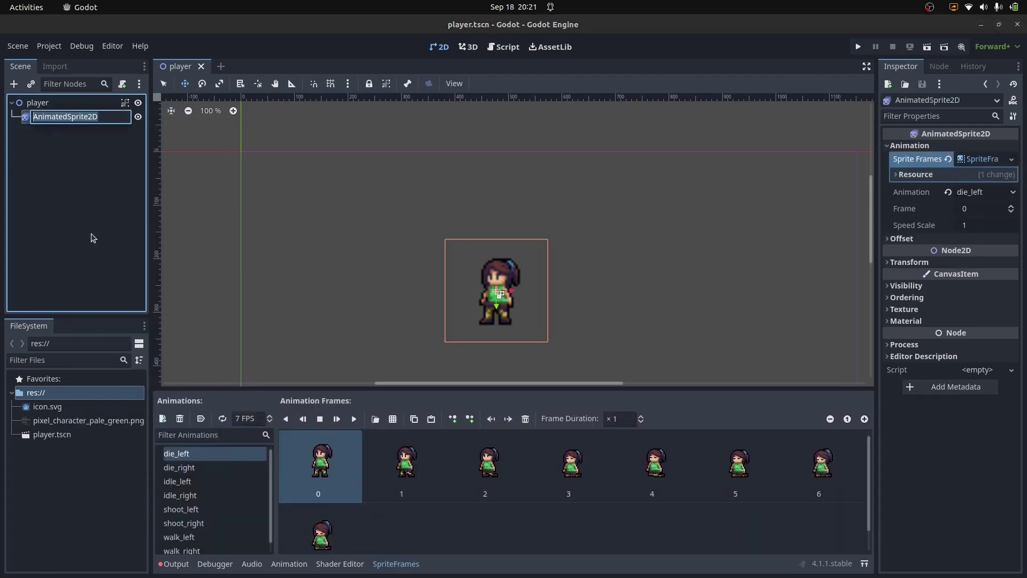
text(anim)
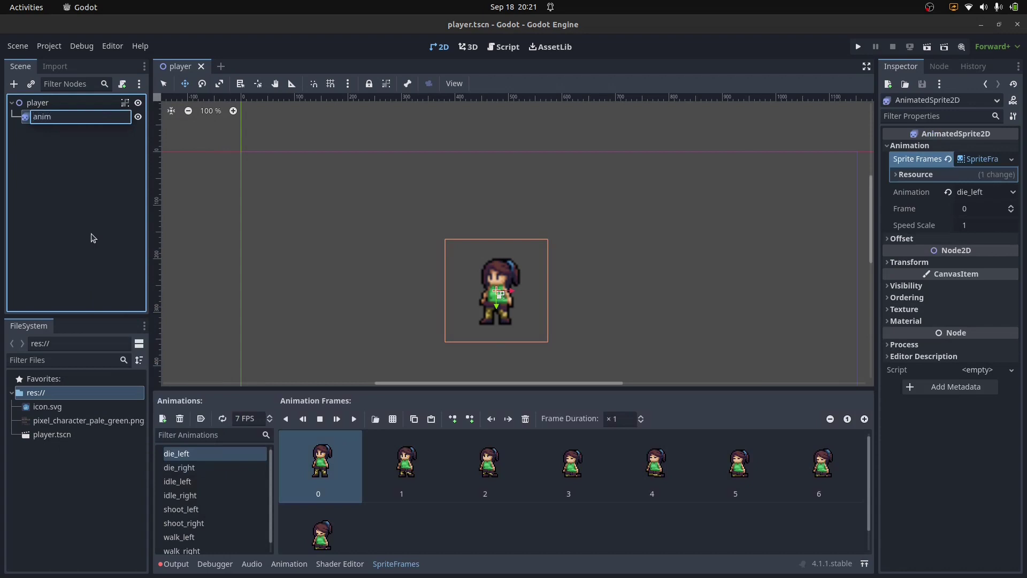
text(ation)
key(Return)
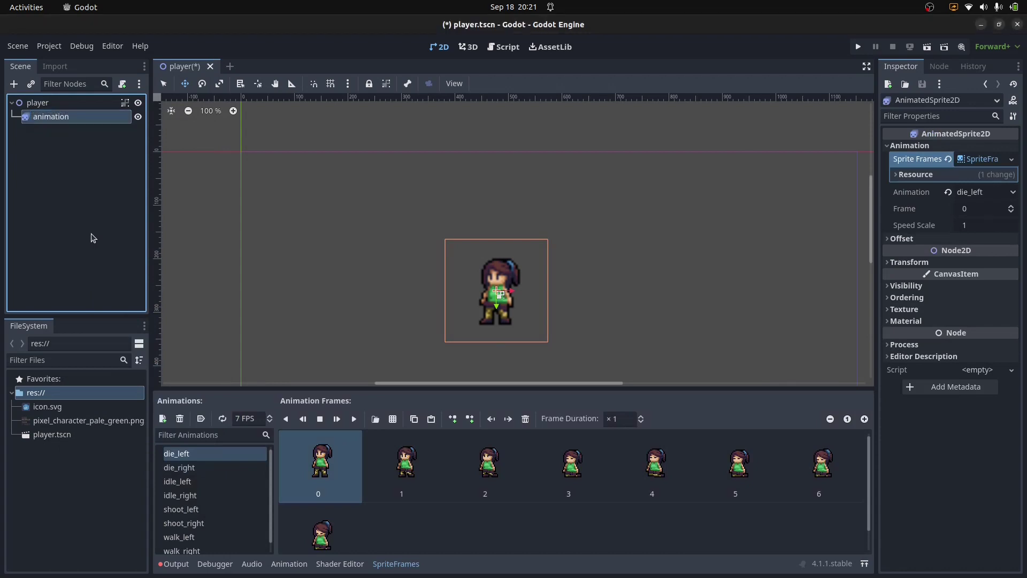
click(47, 102)
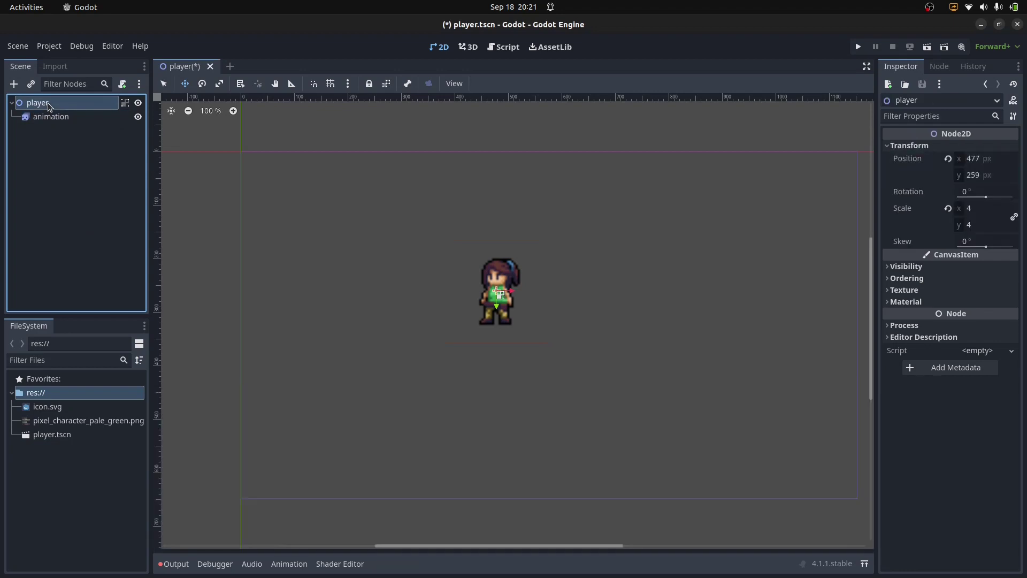
Attach a new player.gd script declaring 'var running = false' and 'var left = false'.
right_click(47, 102)
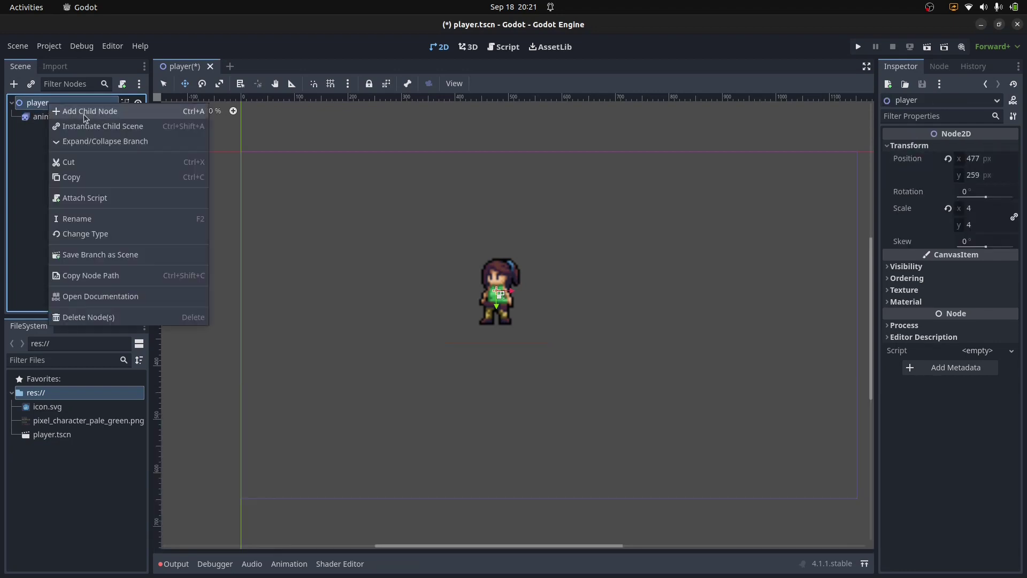
click(86, 199)
click(566, 368)
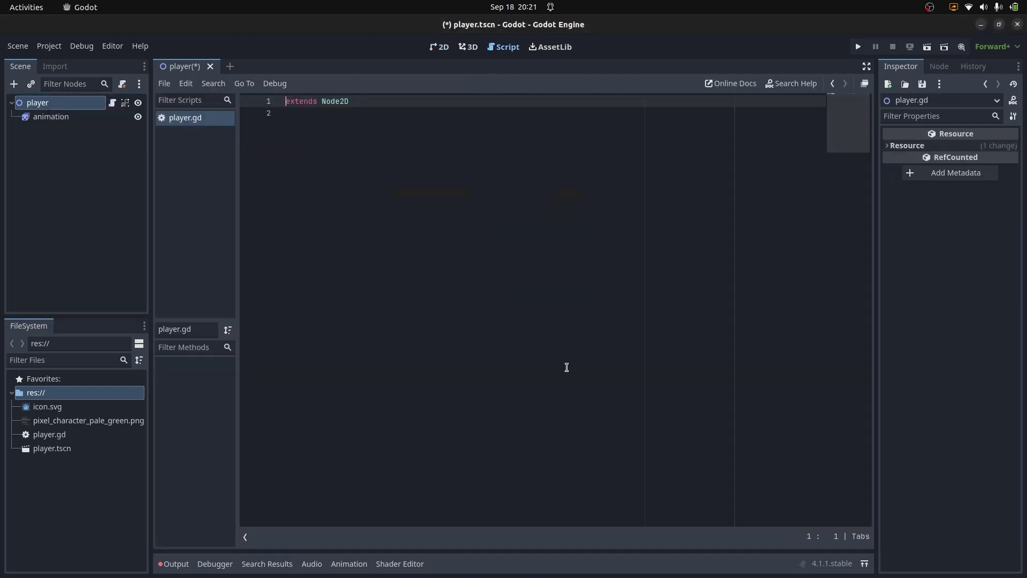
click(463, 198)
key(Return)
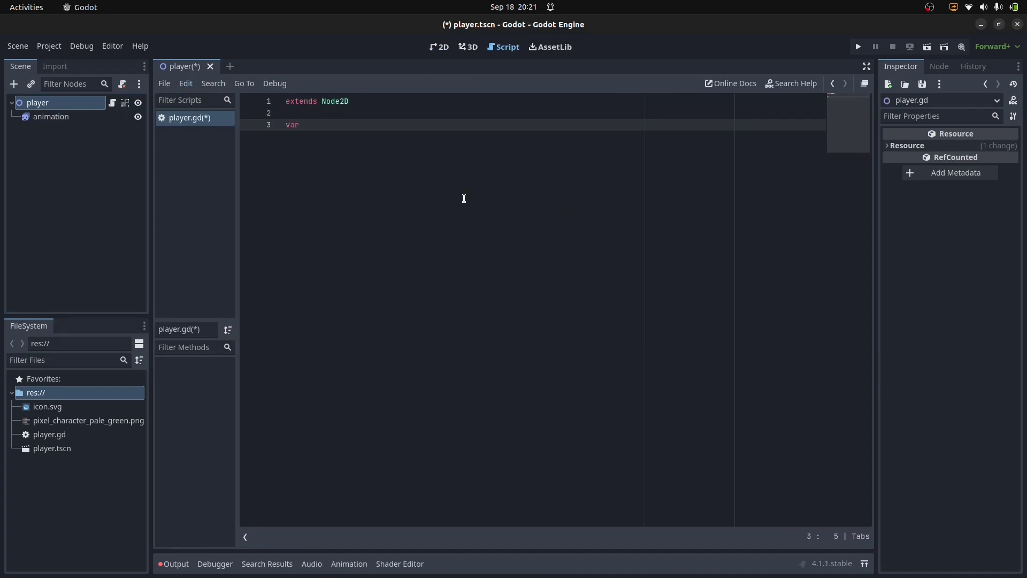
text(var running = false)
key(Return)
text(var)
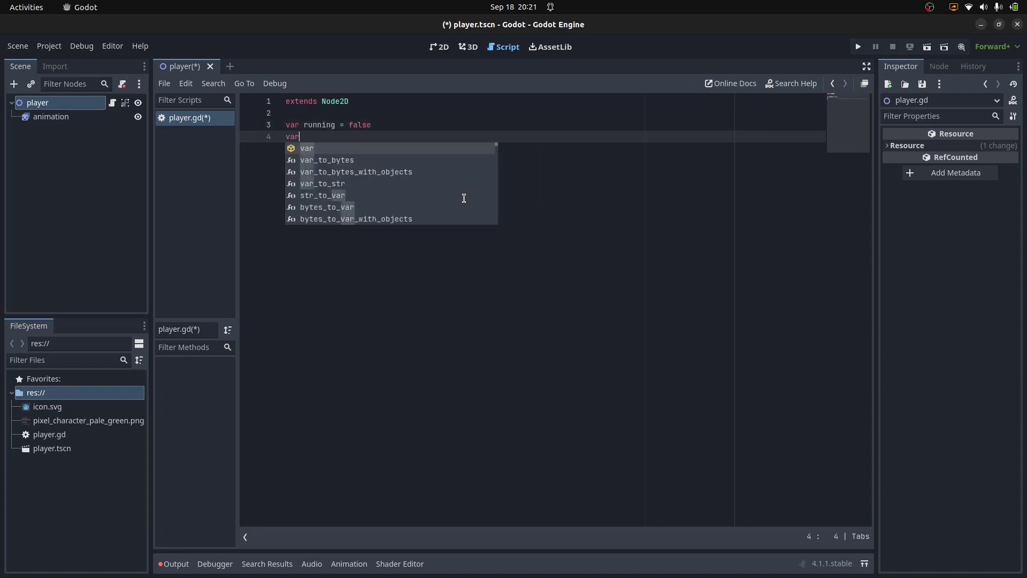
text( left = false)
key(Return)
key(Return)
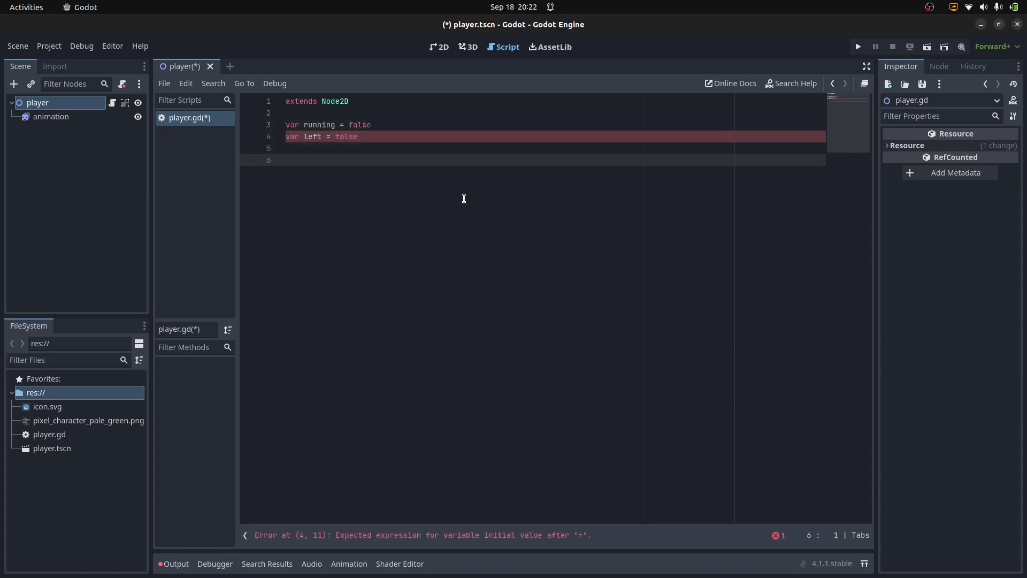
Write a _ready() function that calls $animation.play("idle_right").
text(func _read)
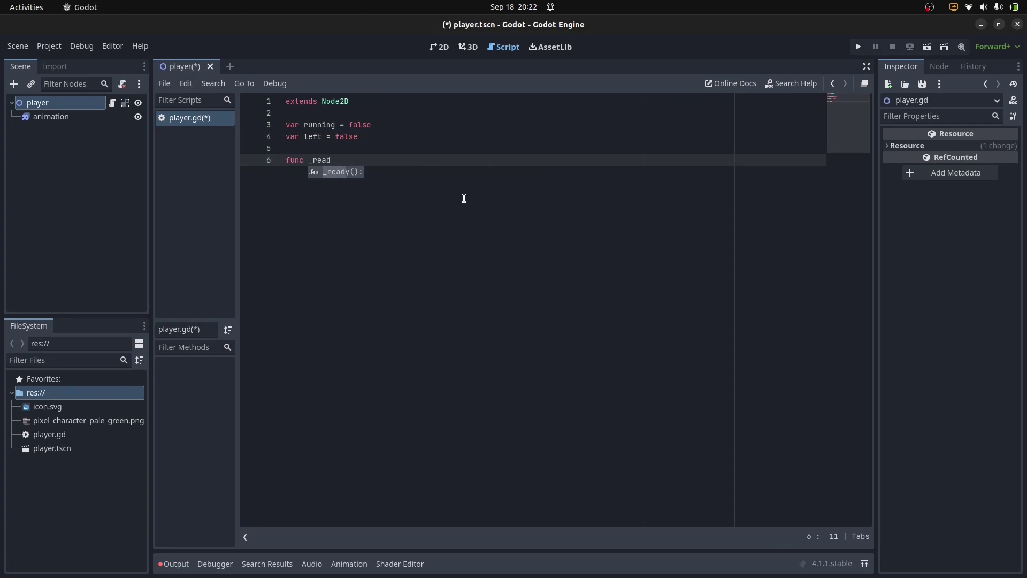
click(341, 172)
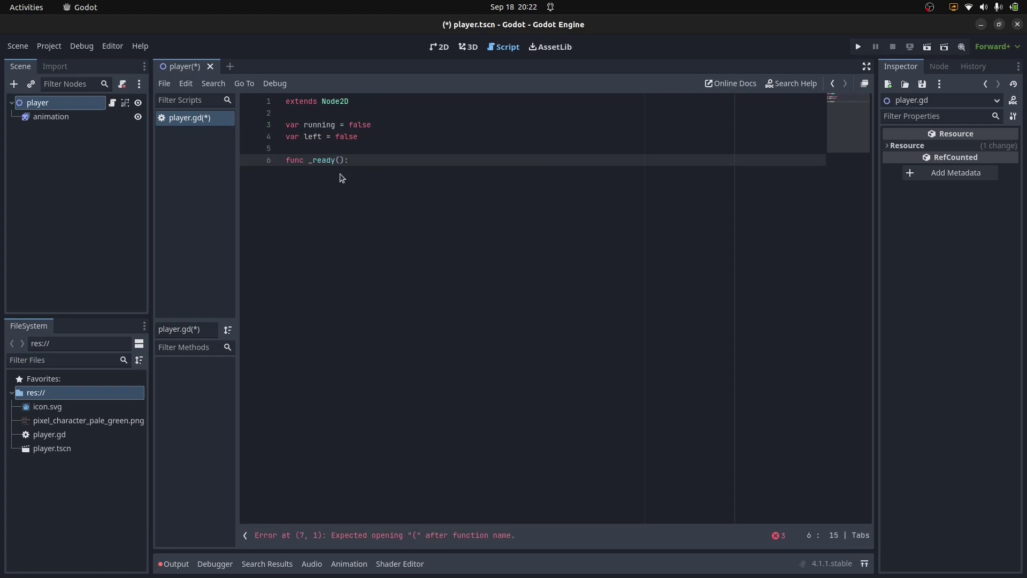
key(Return)
key(Return)
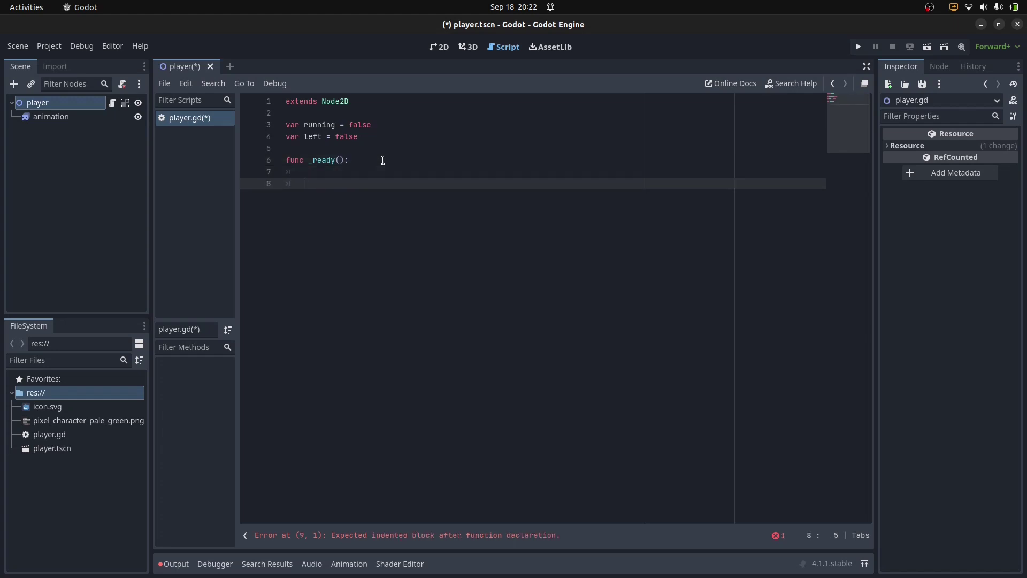
key(BackSpace)
key(BackSpace)
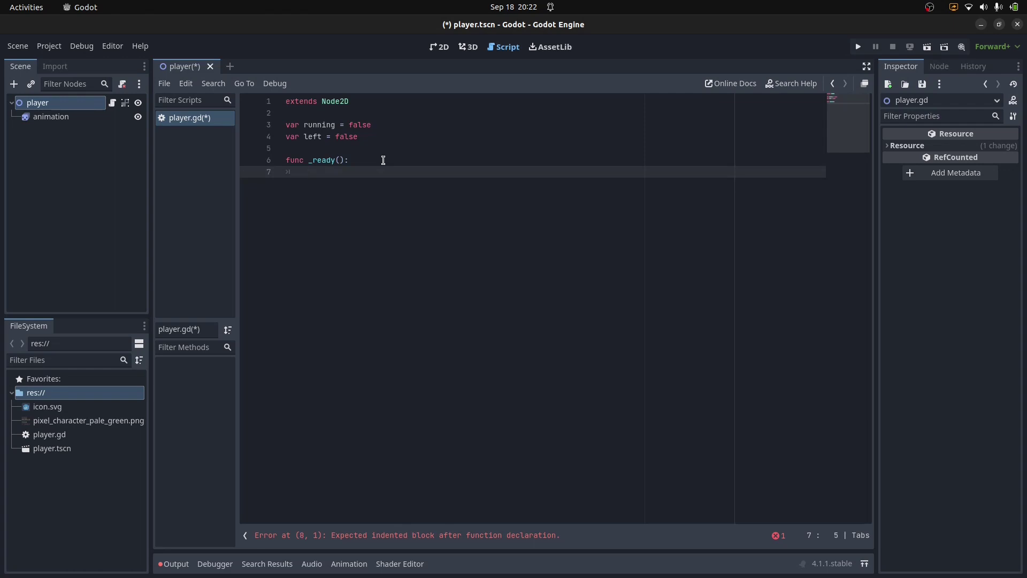
text($an)
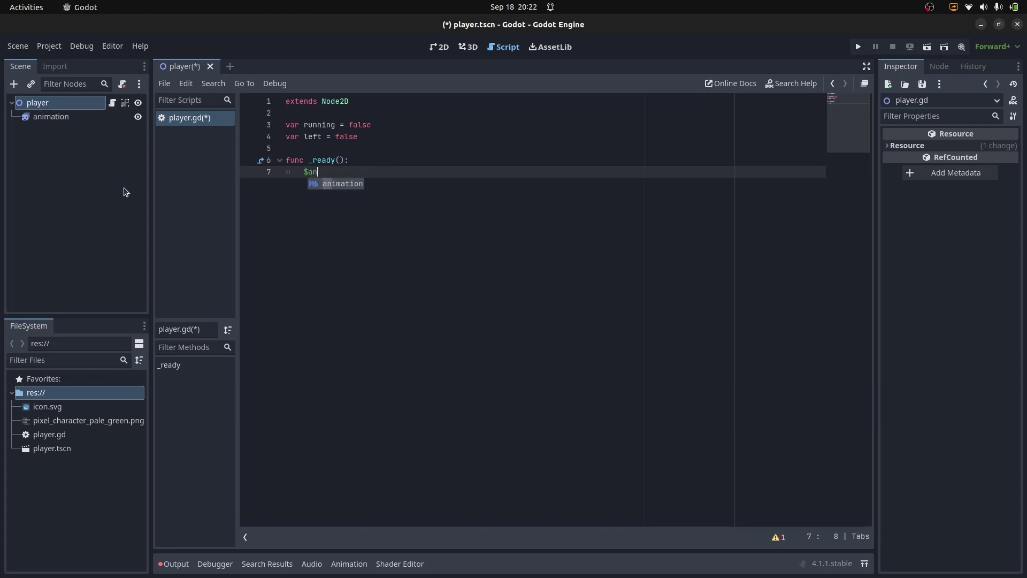
double_click(342, 183)
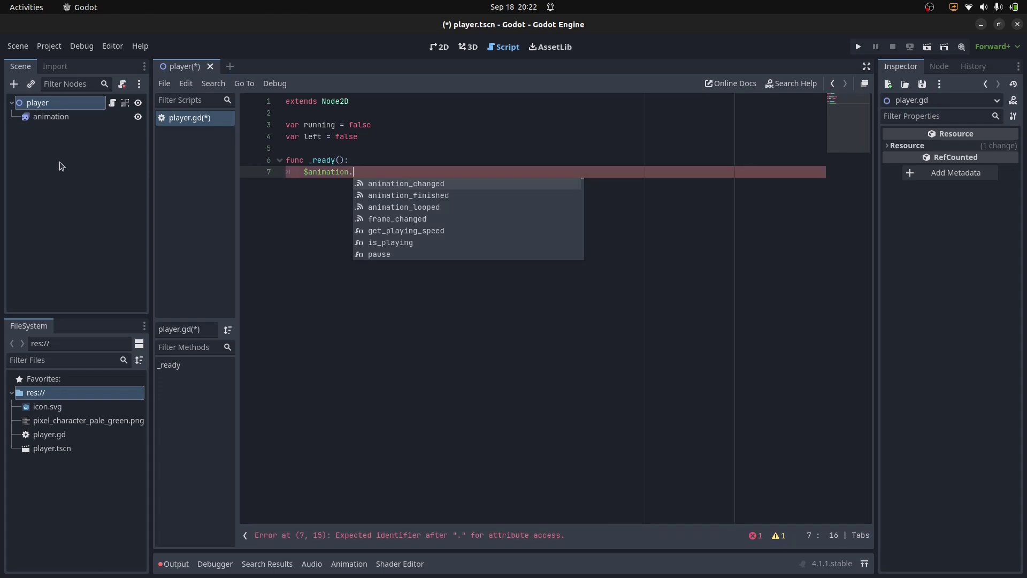
text(play)
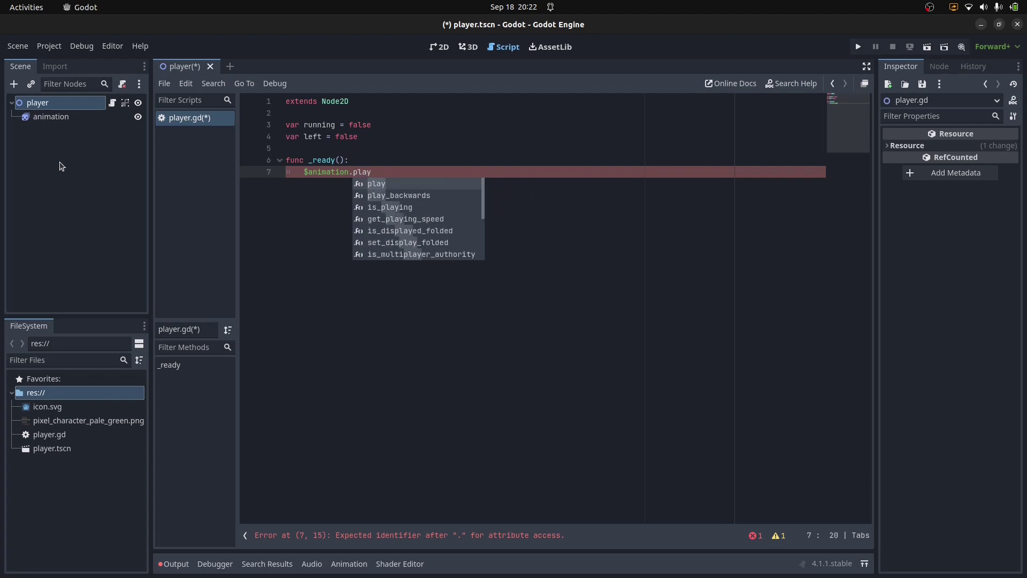
text(()
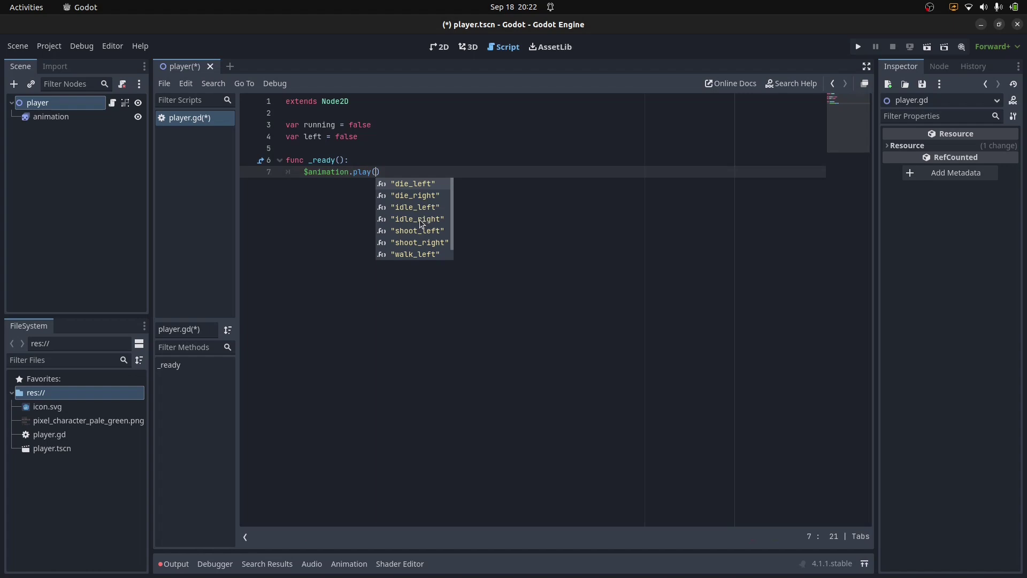
click(419, 219)
key(Return)
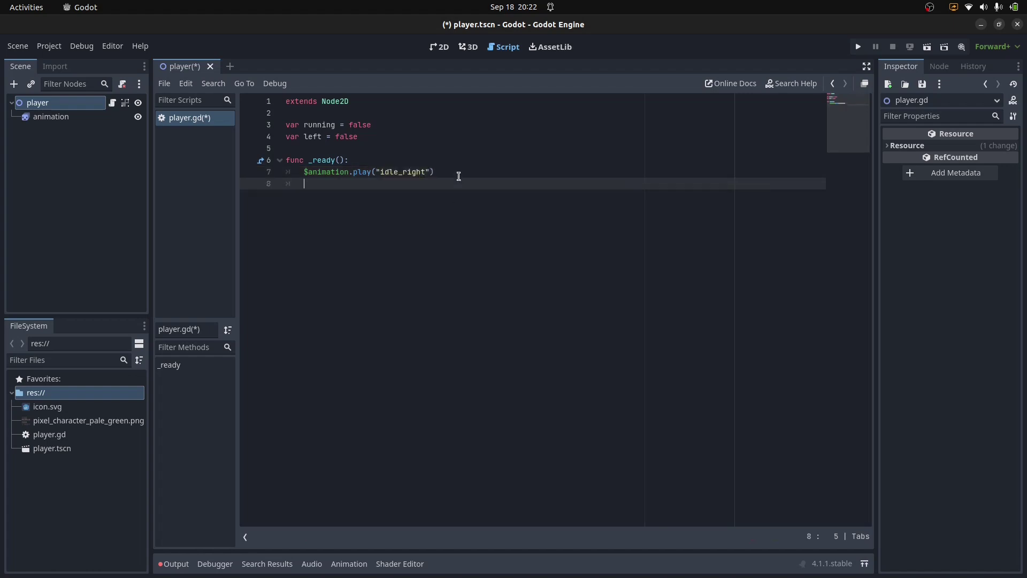
key(Return)
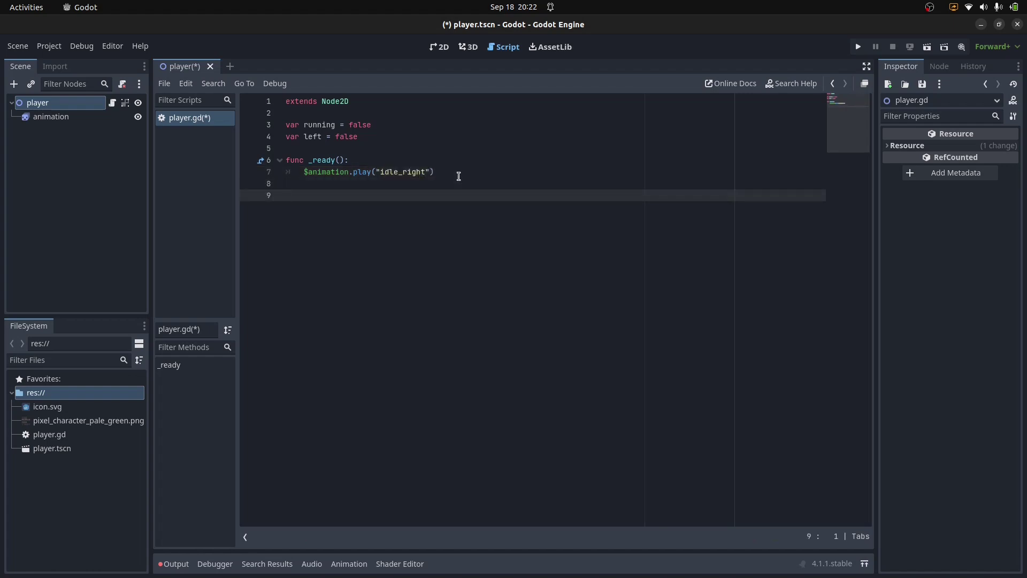
key(BackSpace)
key(BackSpace)
Save player.gd, run the current scene to check the idle animation, then close it.
key(ctrl+s)
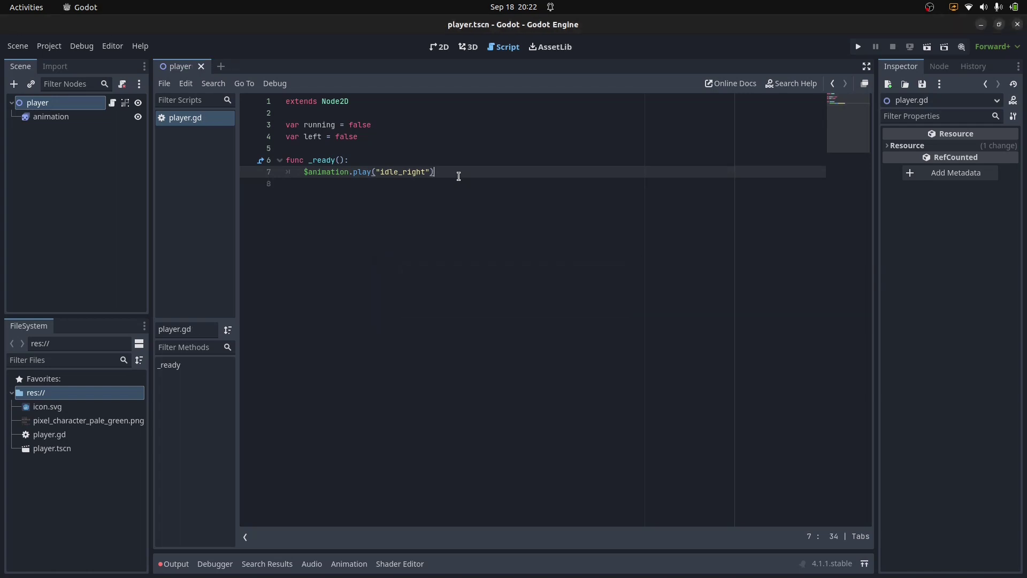
click(927, 47)
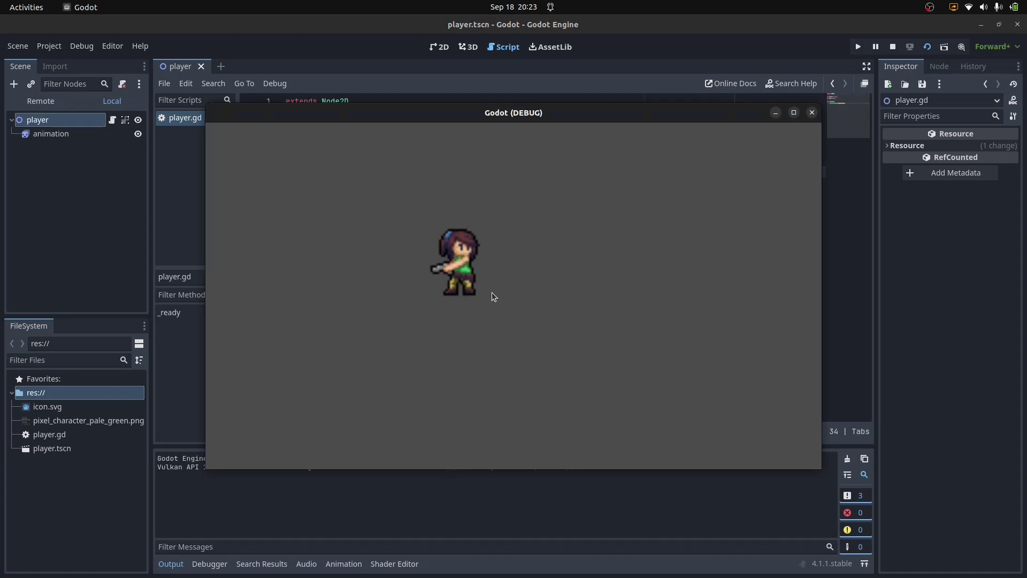
click(815, 116)
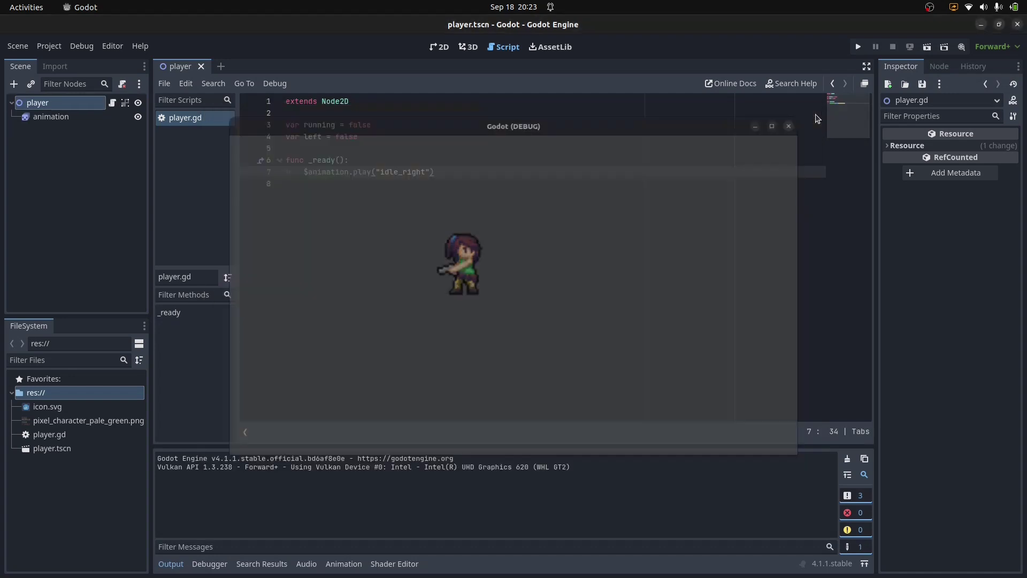
Add a _process(delta) function below _ready.
click(367, 195)
key(Return)
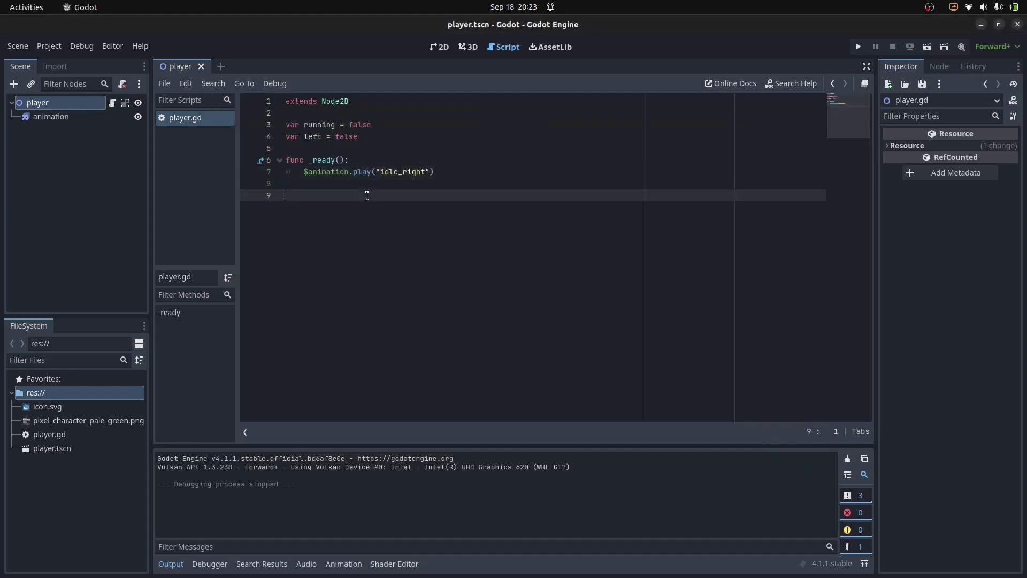
key(BackSpace)
key(Return)
text(func )
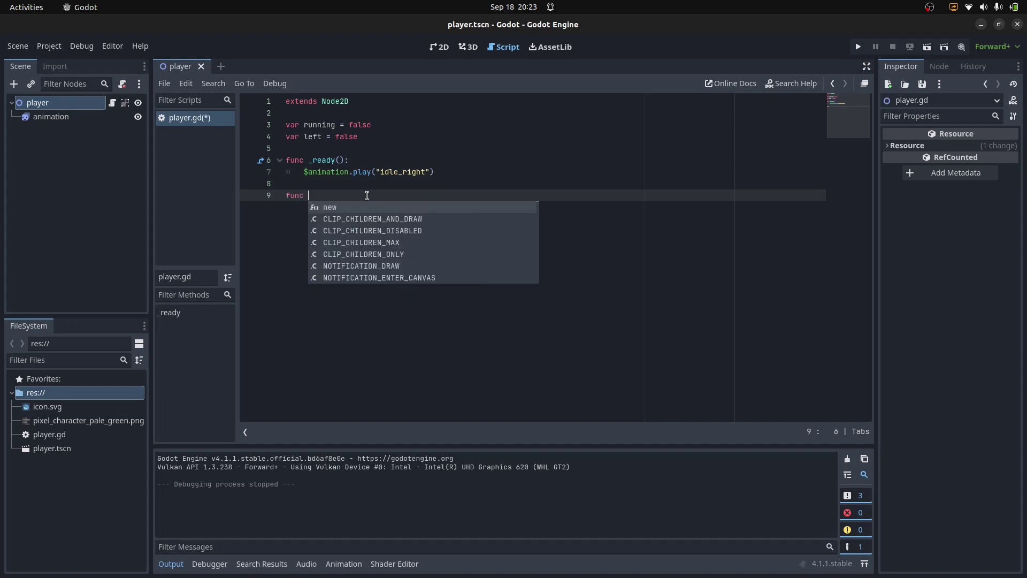
text(_proc)
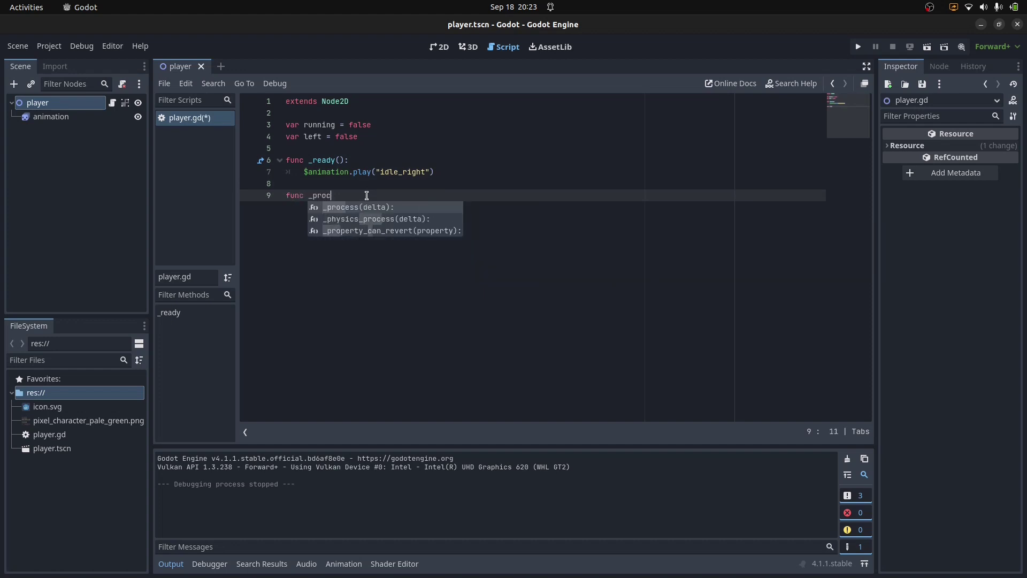
text(e)
key(Return)
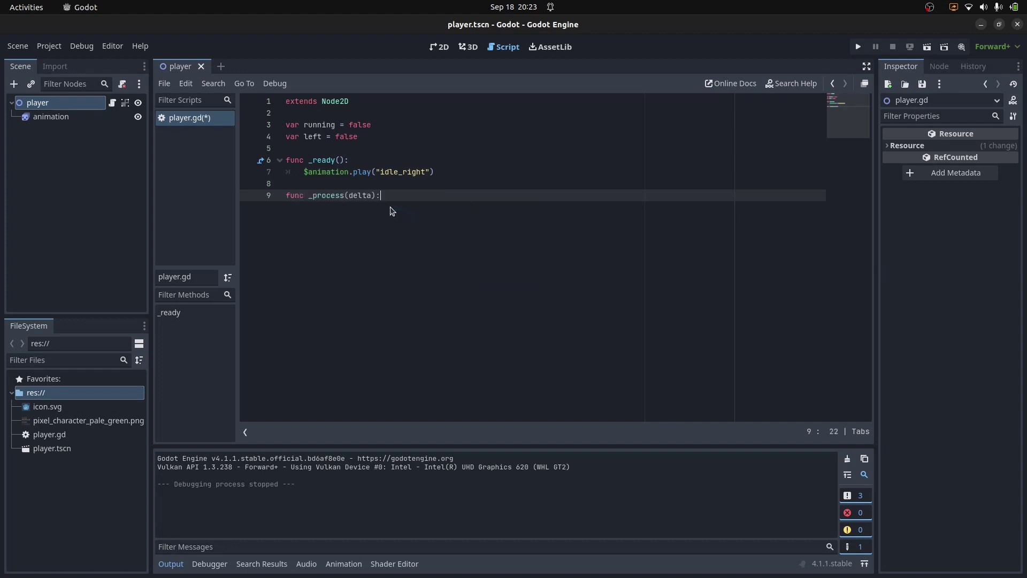
key(Return)
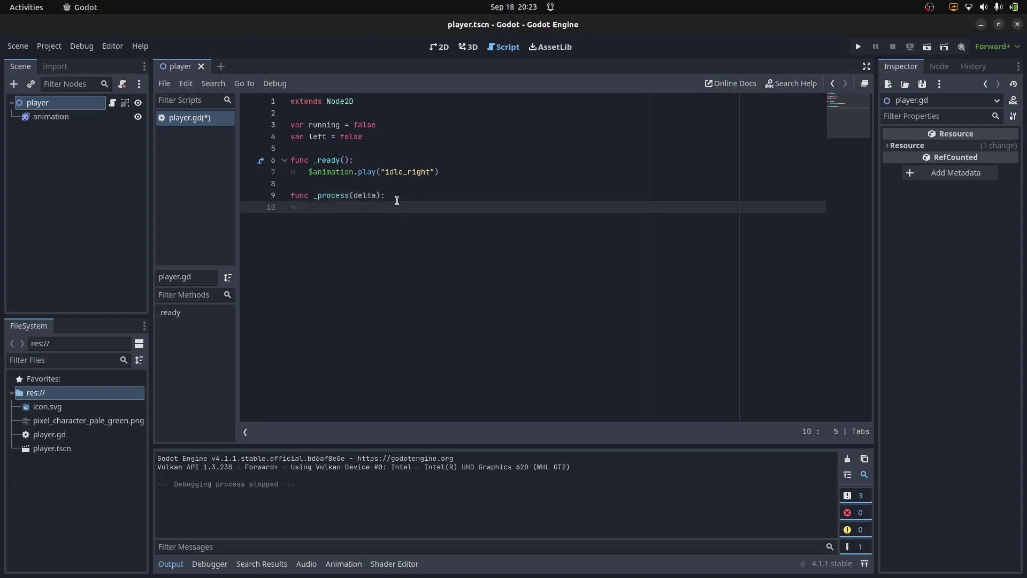
key(Return)
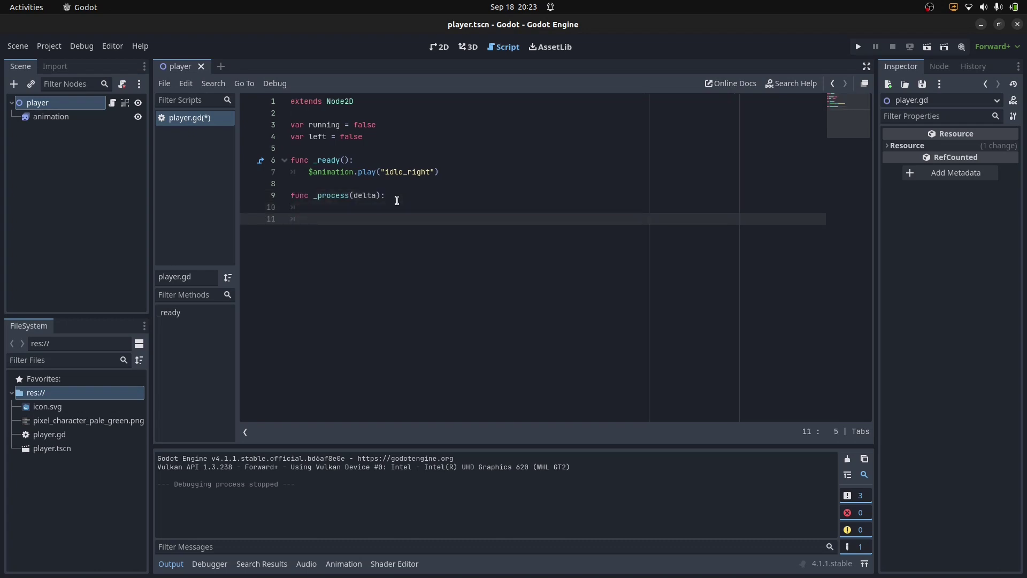
On left just pressed, play walk_left and set running and left to true, then save.
text(if Input.isac)
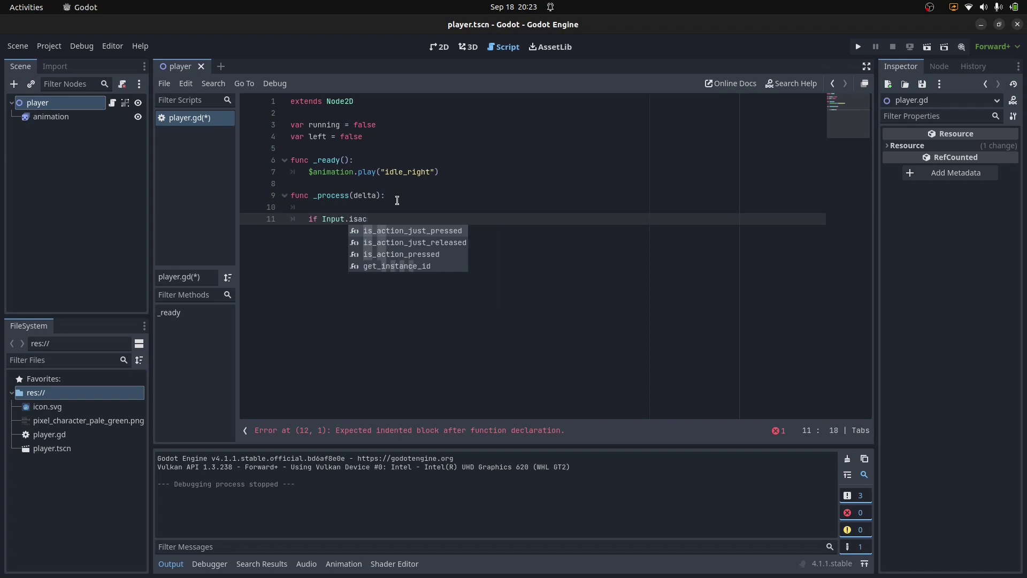
key(Return)
text(")
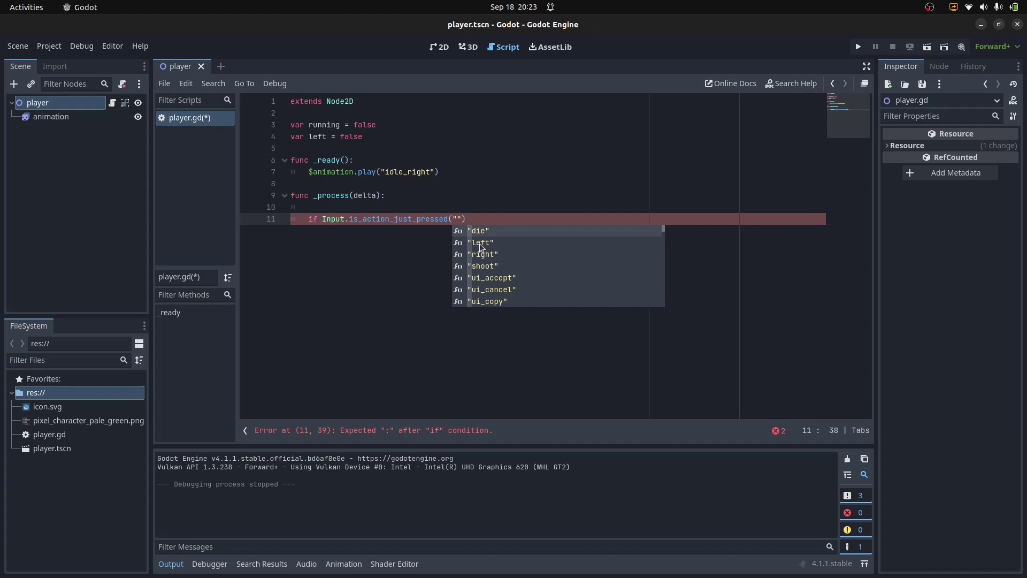
click(480, 244)
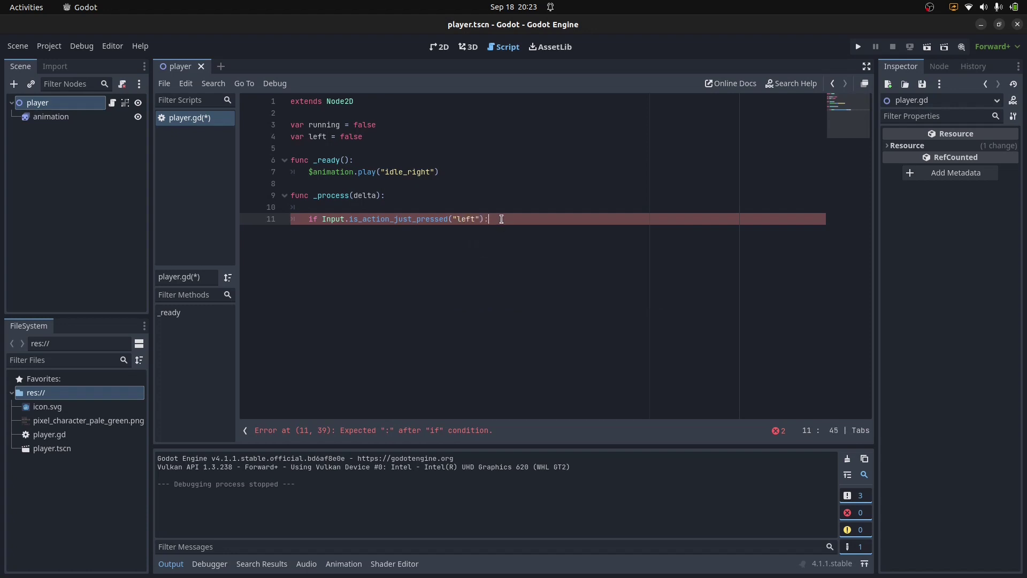
key(Return)
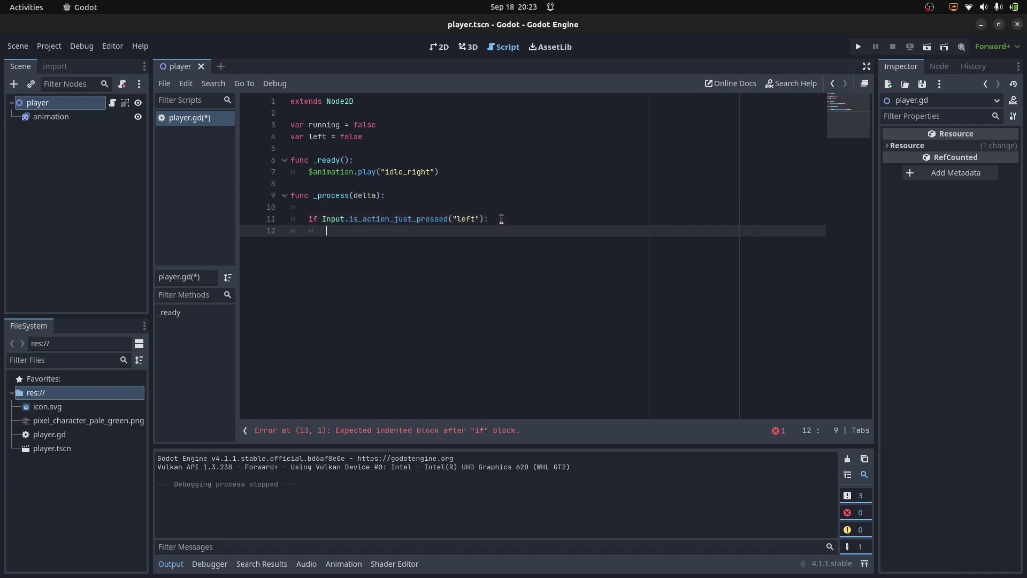
text($animation.pl)
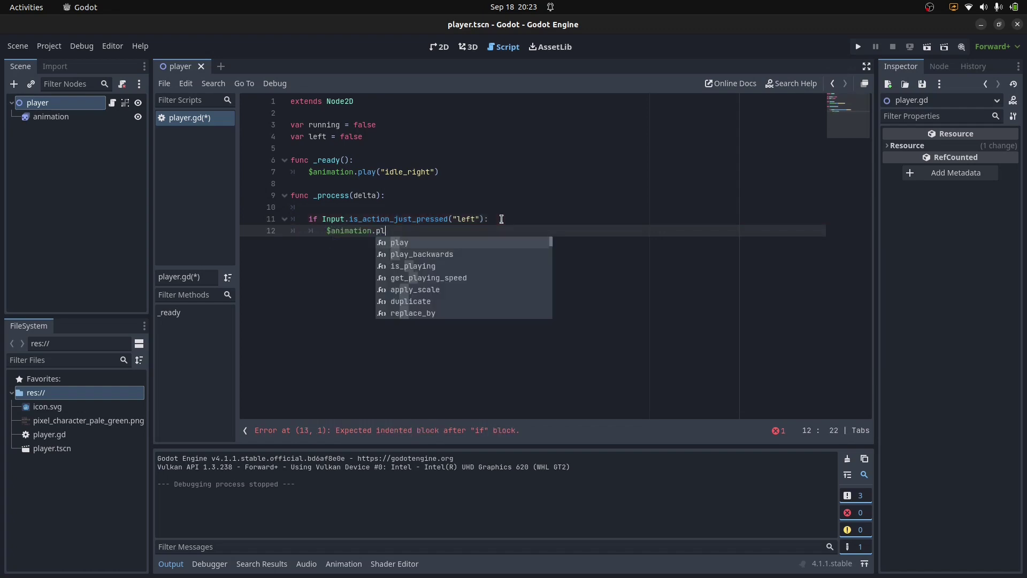
key(Return)
double_click(445, 301)
key(Return)
text(run)
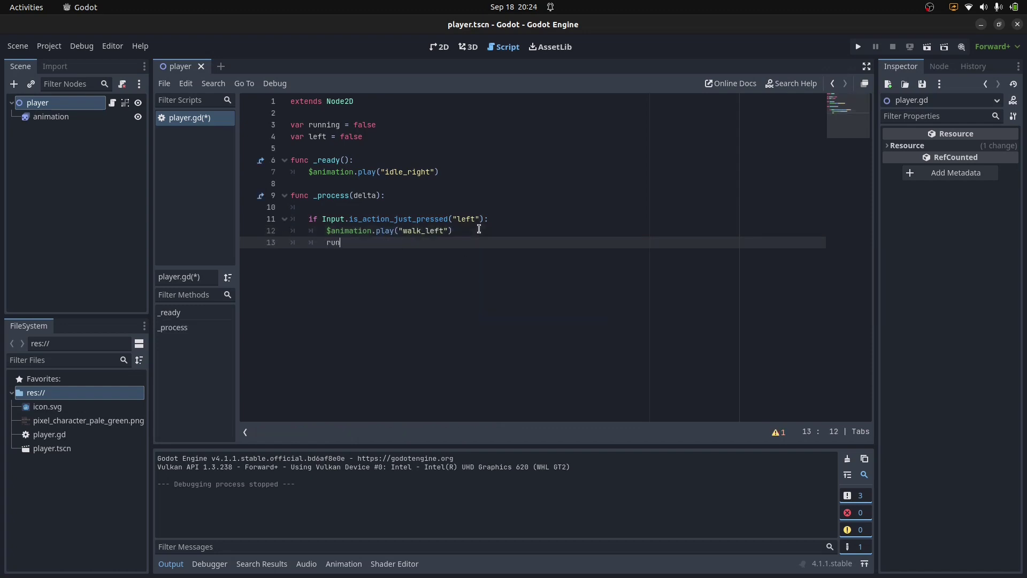
text(ning = true)
key(Return)
text(left = tr)
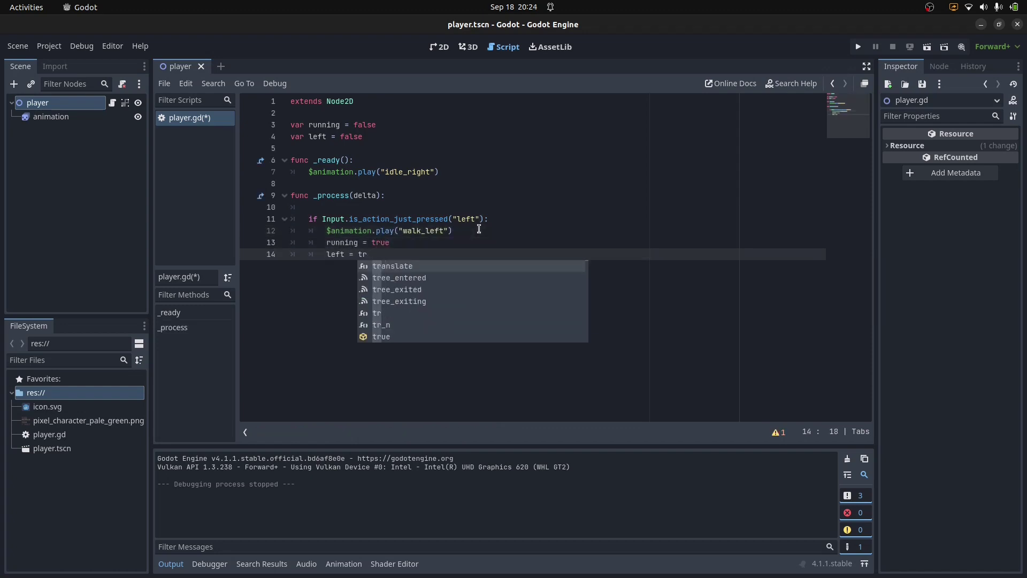
text(ue)
key(Return)
key(Return)
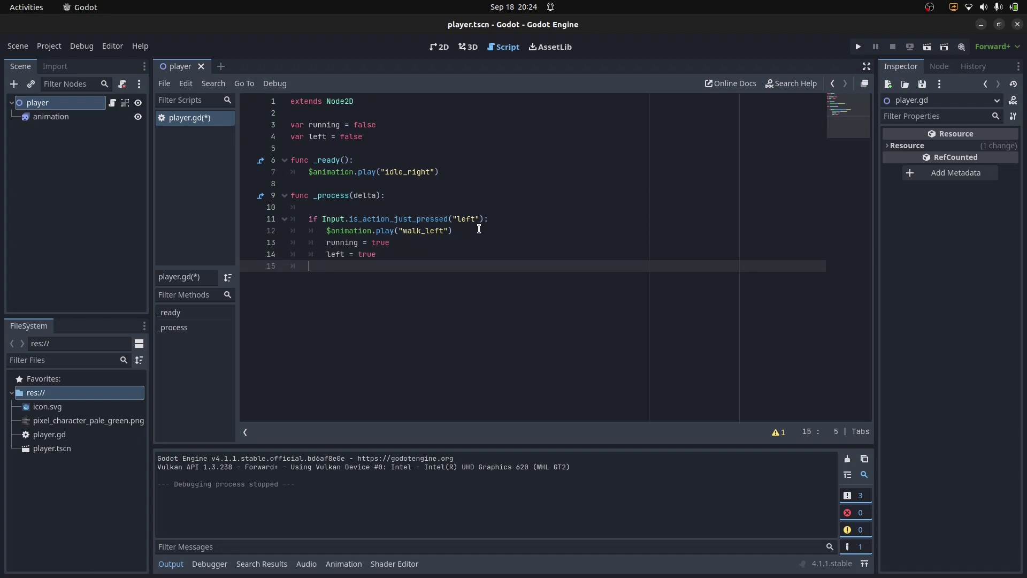
key(ctrl+s)
Delete the running variable declaration and the running = true line.
click(405, 125)
key(BackSpace)
key(BackSpace)
key(BackSpace)
key(BackSpace)
key(BackSpace)
key(BackSpace)
key(BackSpace)
key(BackSpace)
key(BackSpace)
key(BackSpace)
key(BackSpace)
key(BackSpace)
key(BackSpace)
key(BackSpace)
key(BackSpace)
key(BackSpace)
key(BackSpace)
key(BackSpace)
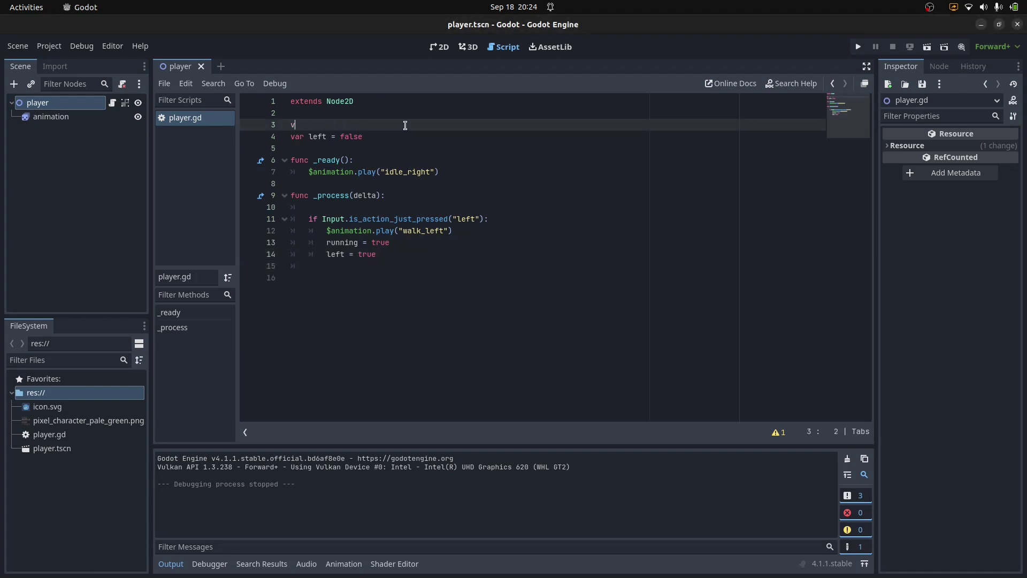
key(BackSpace)
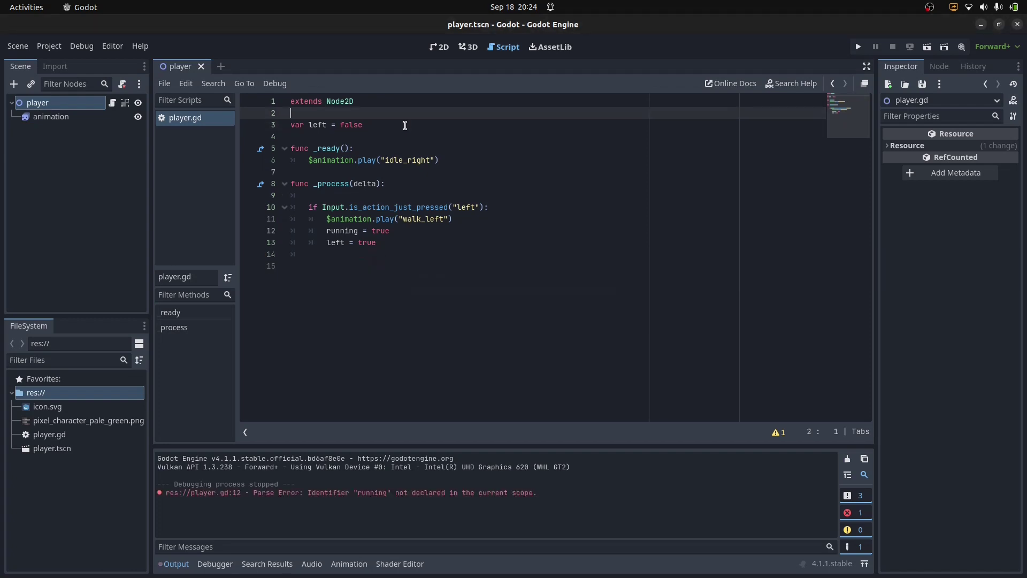
click(391, 230)
key(BackSpace)
key(BackSpace)
key(BackSpace)
key(BackSpace)
key(BackSpace)
key(BackSpace)
key(BackSpace)
key(BackSpace)
key(BackSpace)
key(BackSpace)
key(BackSpace)
key(BackSpace)
key(BackSpace)
key(BackSpace)
key(BackSpace)
key(BackSpace)
key(BackSpace)
Add an is_action_just_released("left") check that plays idle_left.
key(Down)
key(Down)
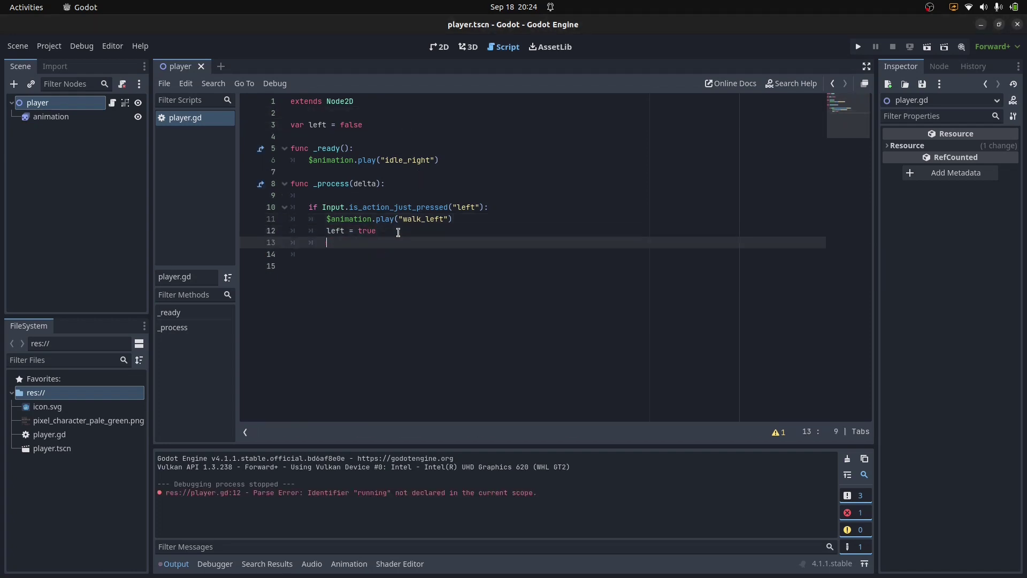
key(Return)
text(if Input.is)
click(434, 279)
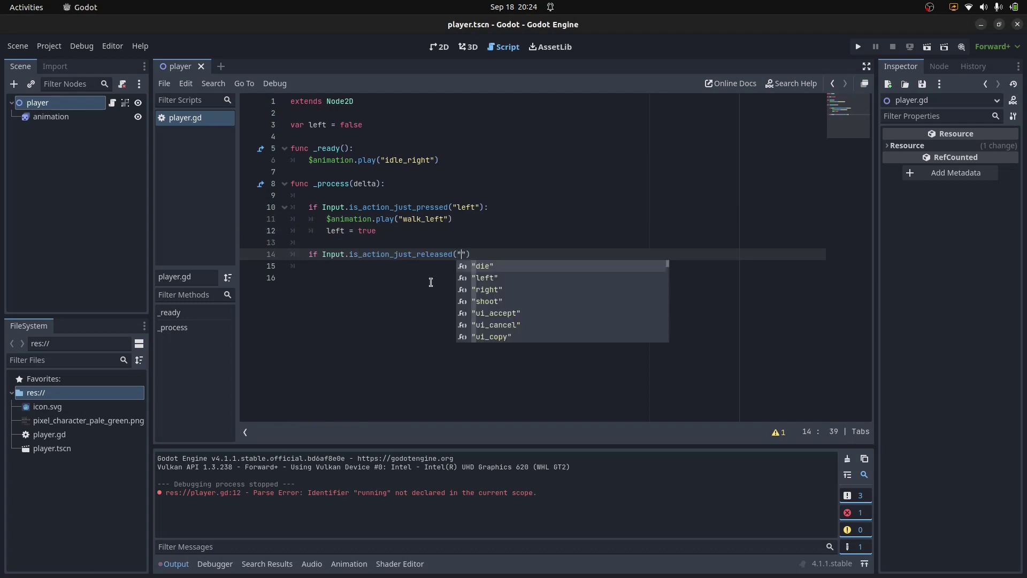
text(left"):)
key(Return)
text(anim)
key(BackSpace)
key(BackSpace)
key(BackSpace)
key(BackSpace)
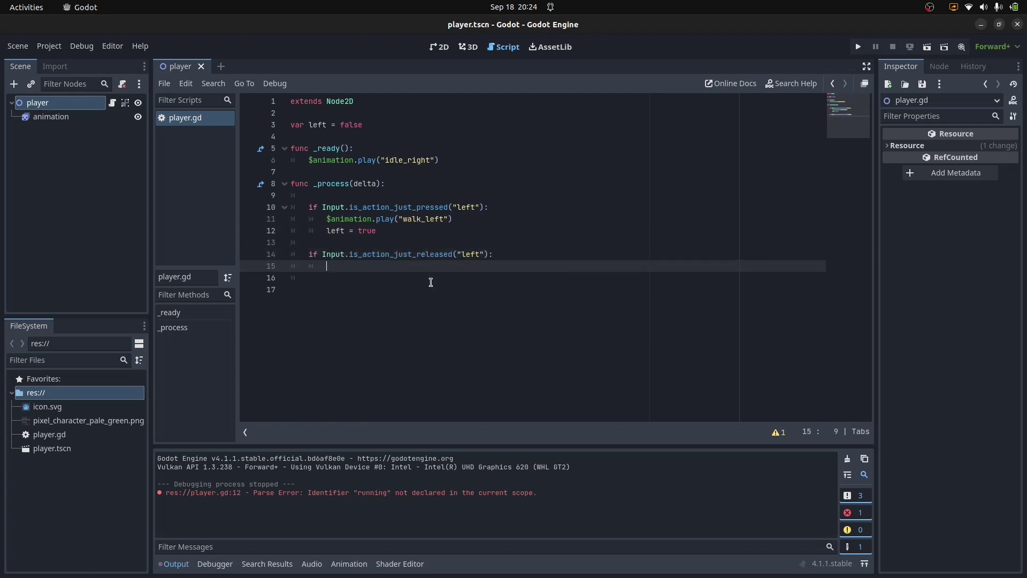
text($animat)
key(Return)
text(.play("i)
click(430, 279)
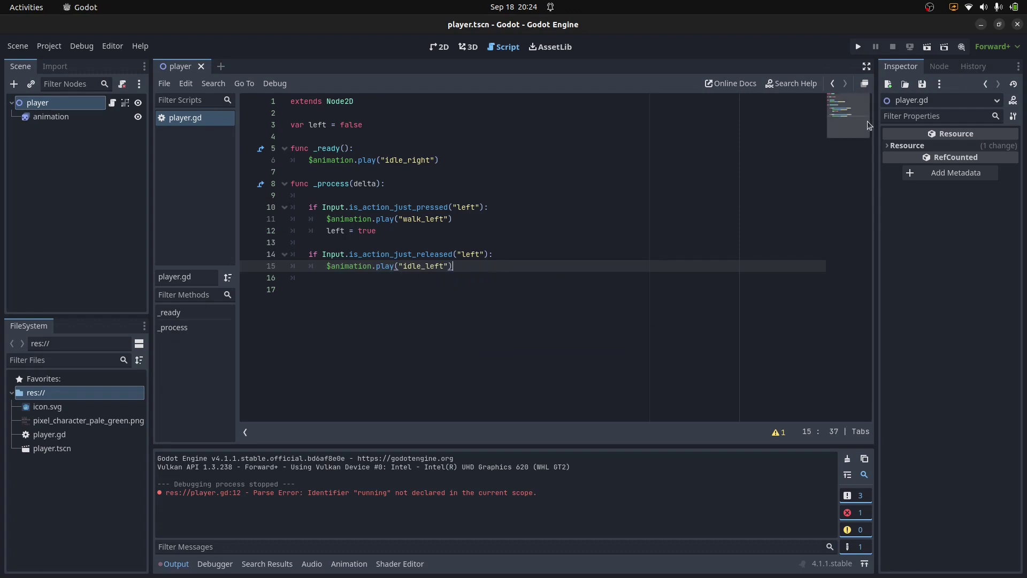
Run the scene and press Left to see the character turn and walk left.
click(928, 47)
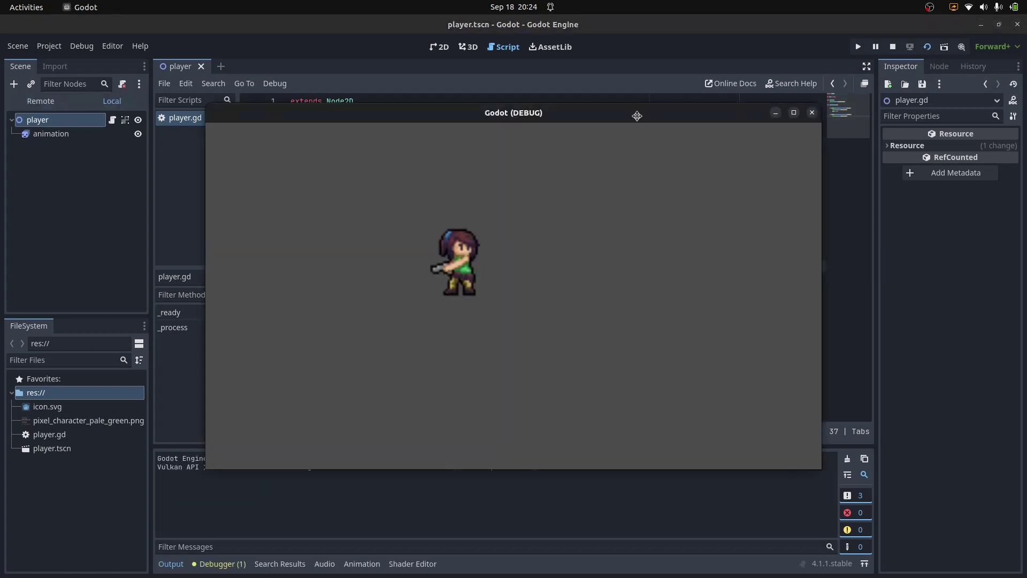
drag(637, 117, 935, 112)
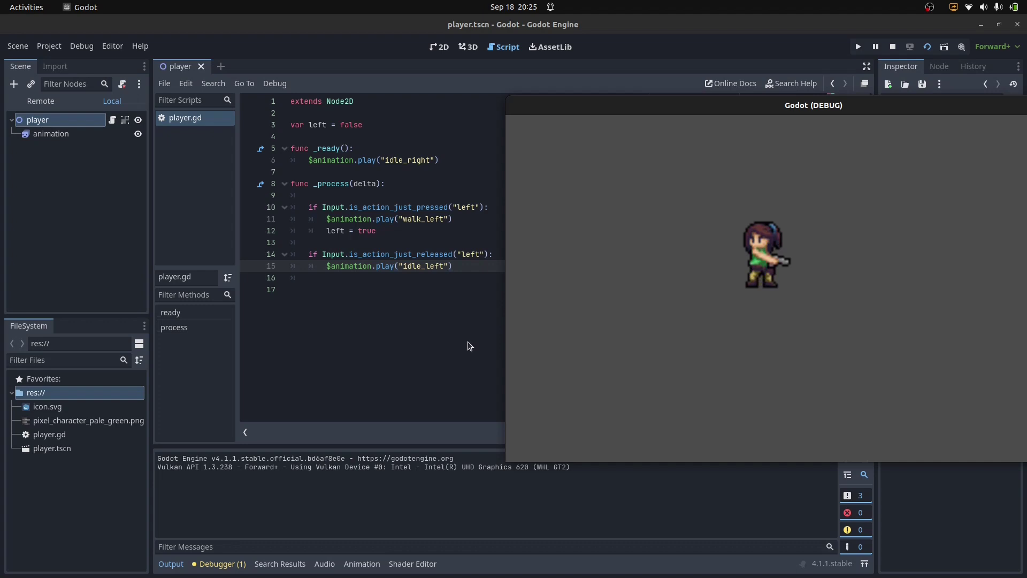
key(Left)
drag(963, 105, 752, 92)
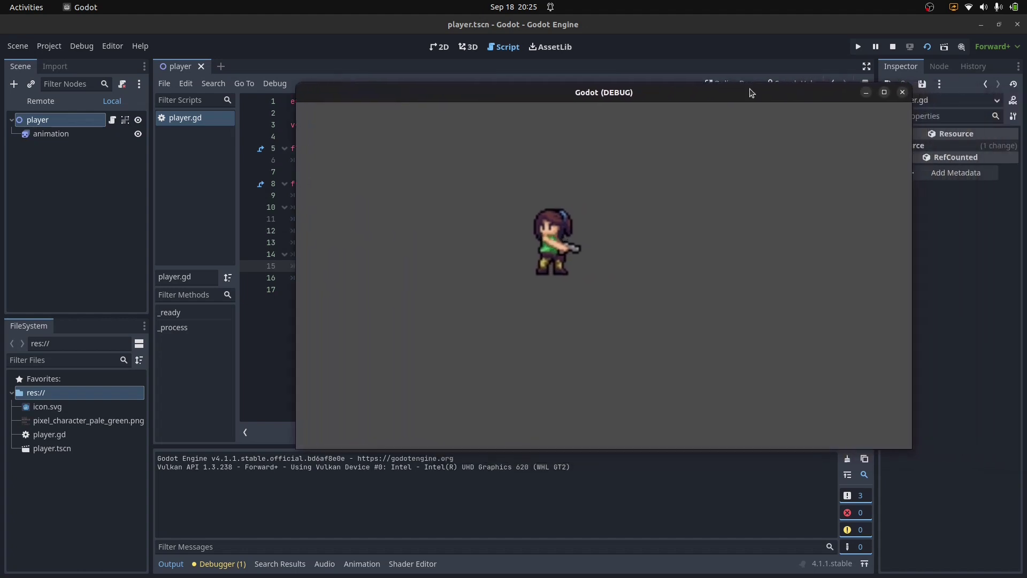
Close the running game and duplicate the left-input press and release blocks below line 15.
click(903, 92)
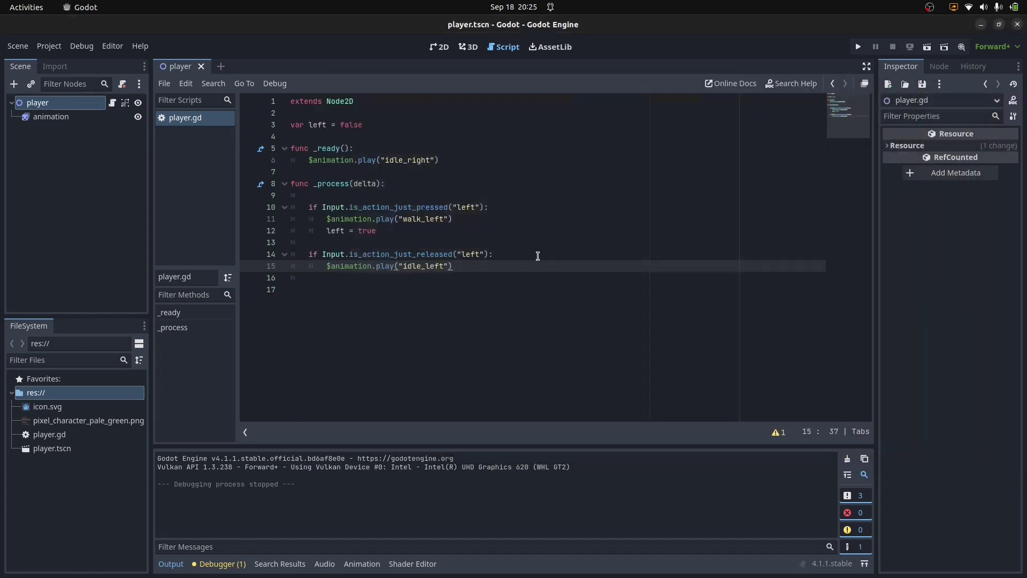
key(Down)
key(Return)
key(Return)
drag(463, 263, 310, 206)
key(ctrl+c)
click(346, 283)
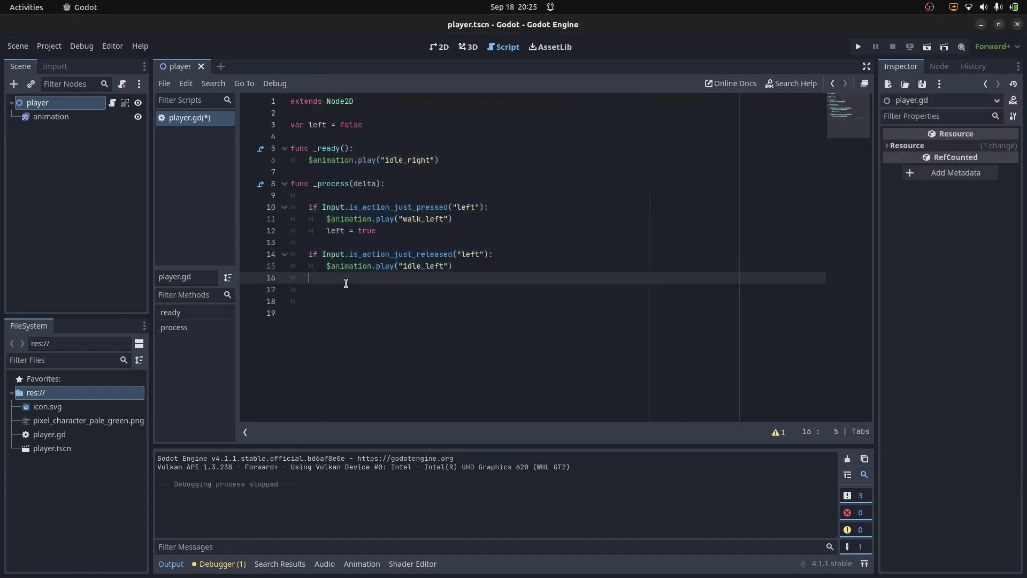
key(Down)
key(ctrl+v)
Change the copied blocks to right, walk_right, left = false and idle_right, then save.
double_click(466, 289)
text(right)
click(442, 301)
key(BackSpace)
key(BackSpace)
key(BackSpace)
key(BackSpace)
key(BackSpace)
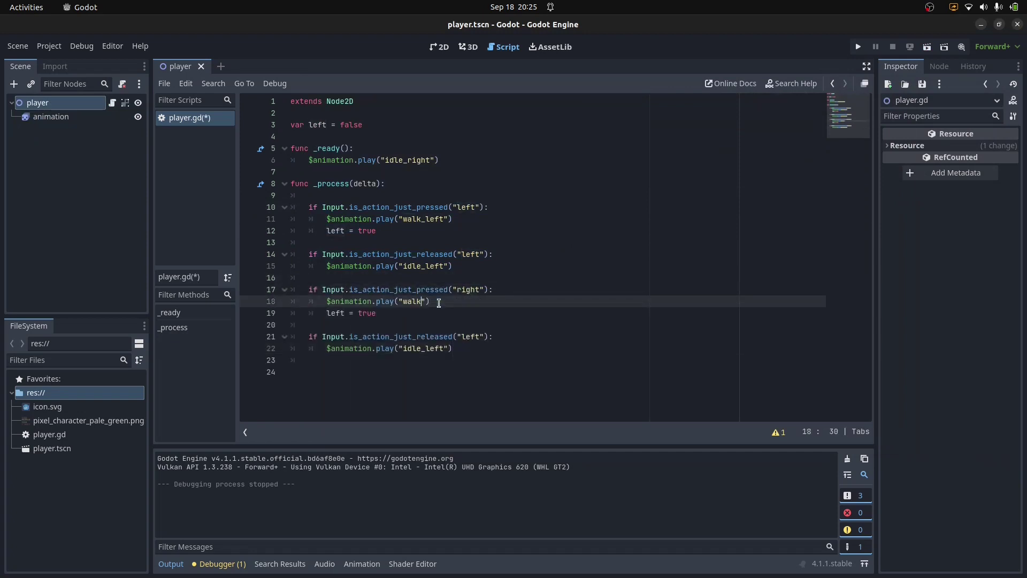
text(_right)
double_click(367, 313)
text(false)
click(470, 336)
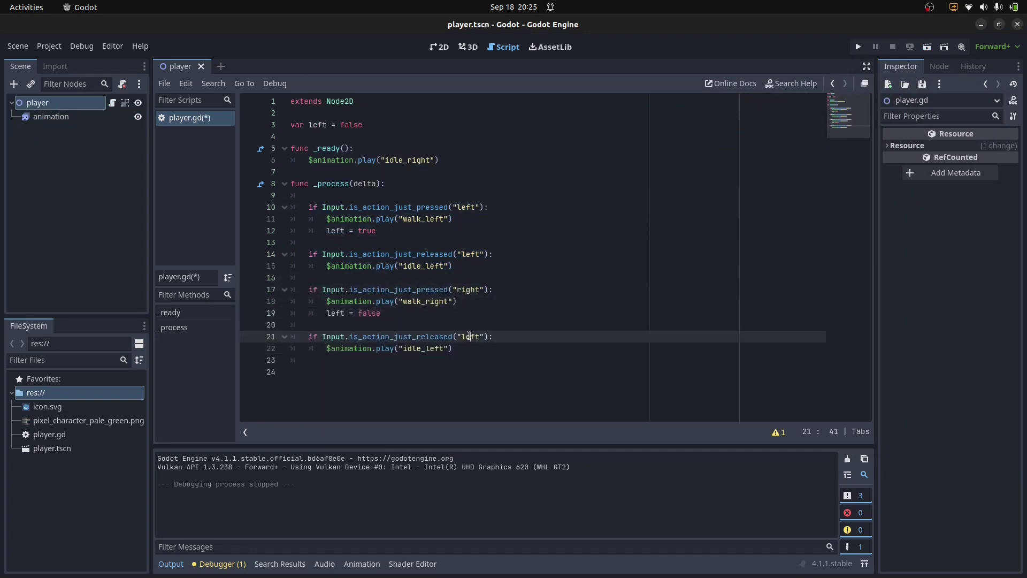
double_click(470, 336)
text(right)
double_click(422, 348)
text(idle_right)
key(ctrl+s)
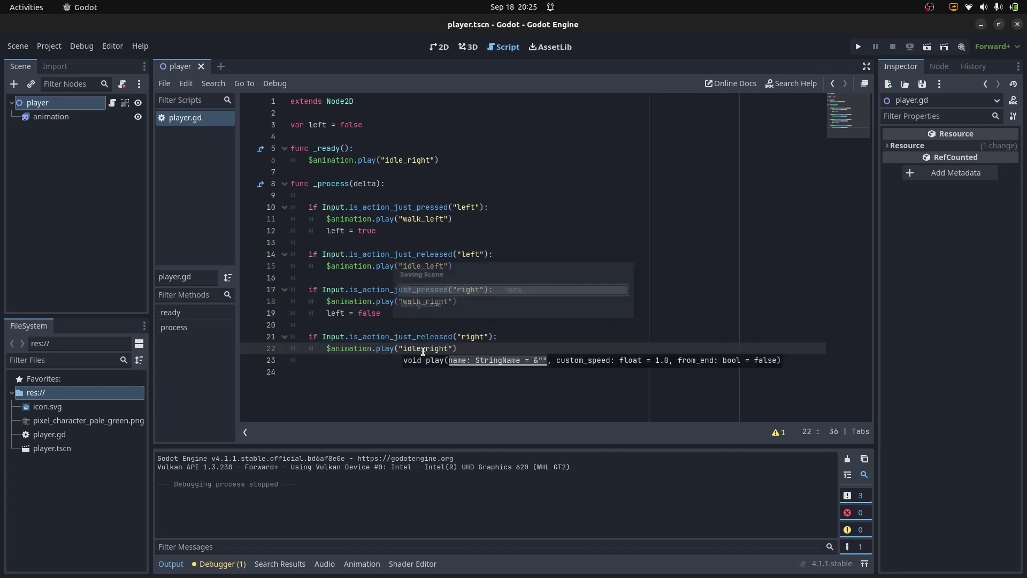
Add an if Input.is_action_just_pressed("shoot") check below line 22.
click(486, 349)
key(Return)
key(Return)
key(BackSpace)
text(if )
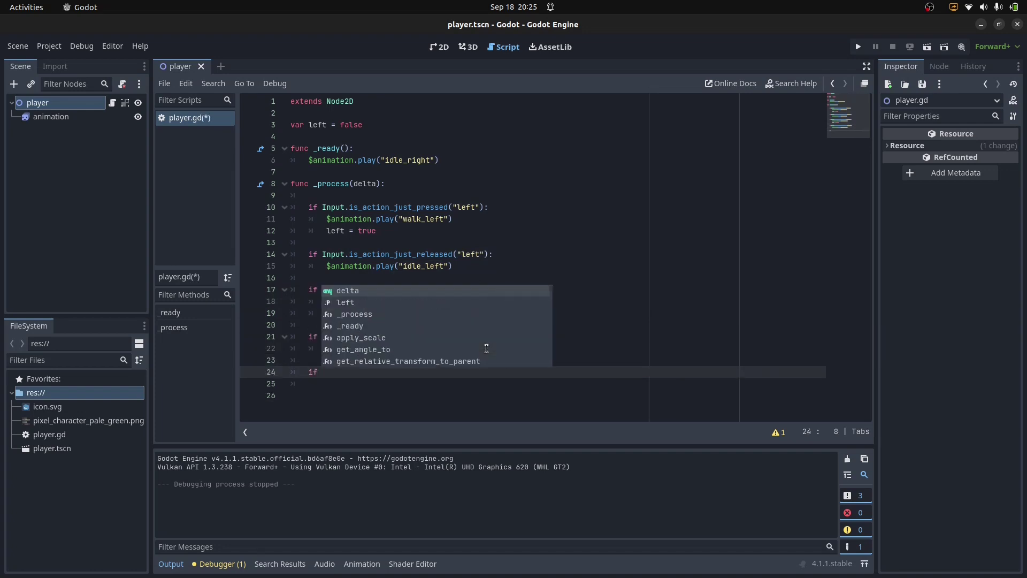
text(Input.is_action)
key(Return)
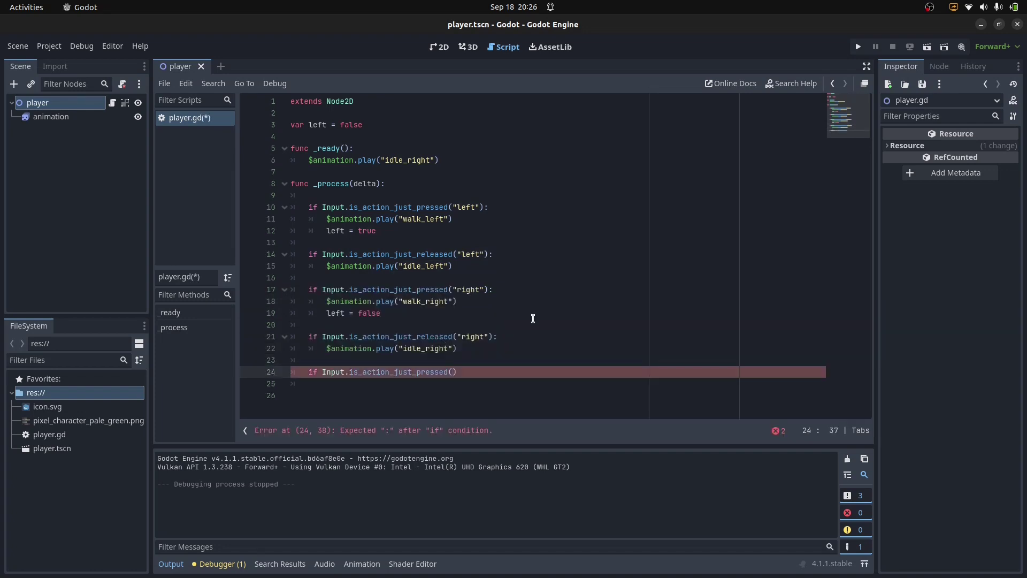
text("sh)
key(Return)
text(:)
key(Return)
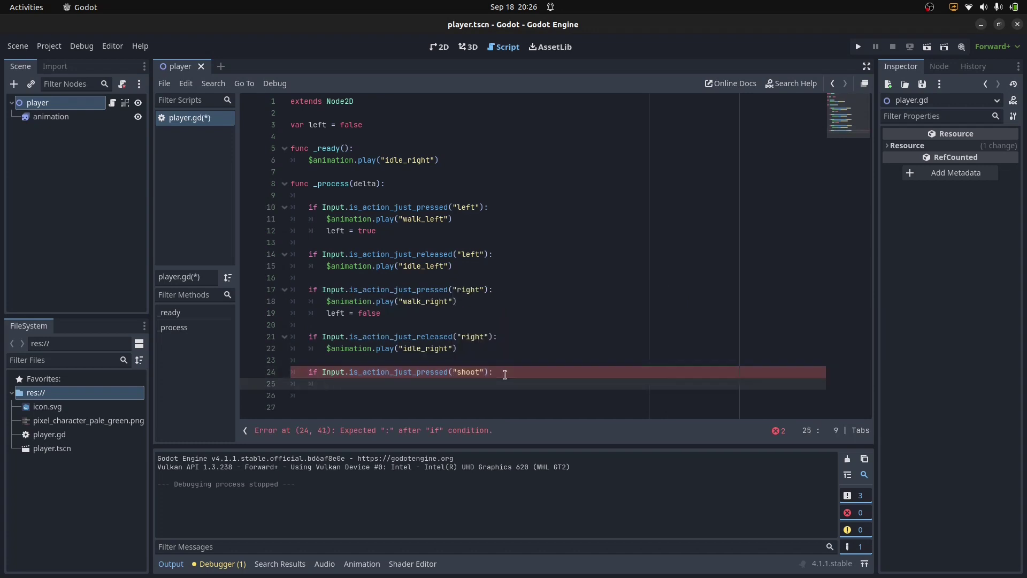
Inside the shoot check, play shoot_left if left, else shoot_right, and save.
text(if left:)
key(Return)
text($animation.play()
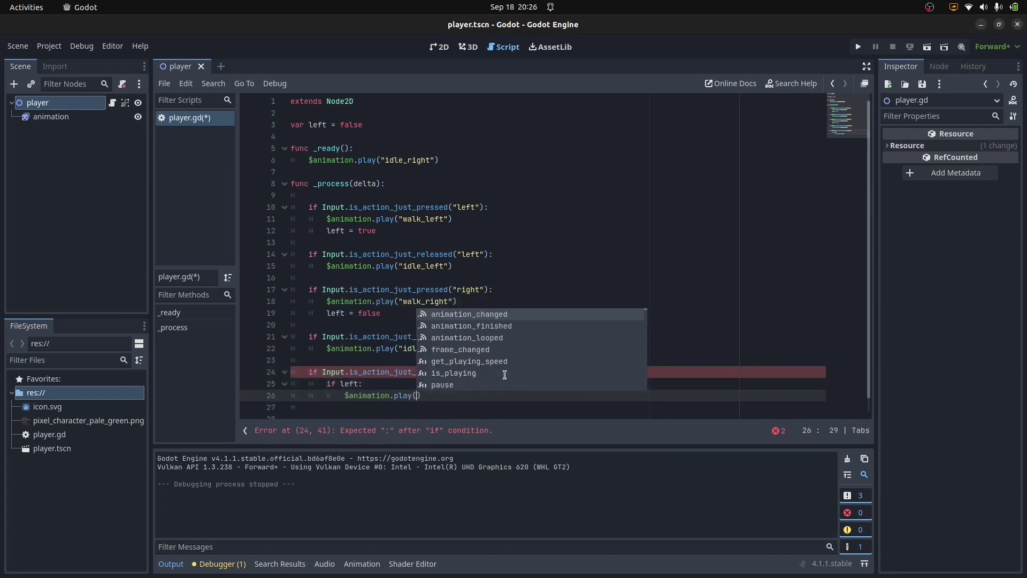
text("sh)
key(Return)
key(Return)
key(BackSpace)
text(else:)
key(Return)
text($)
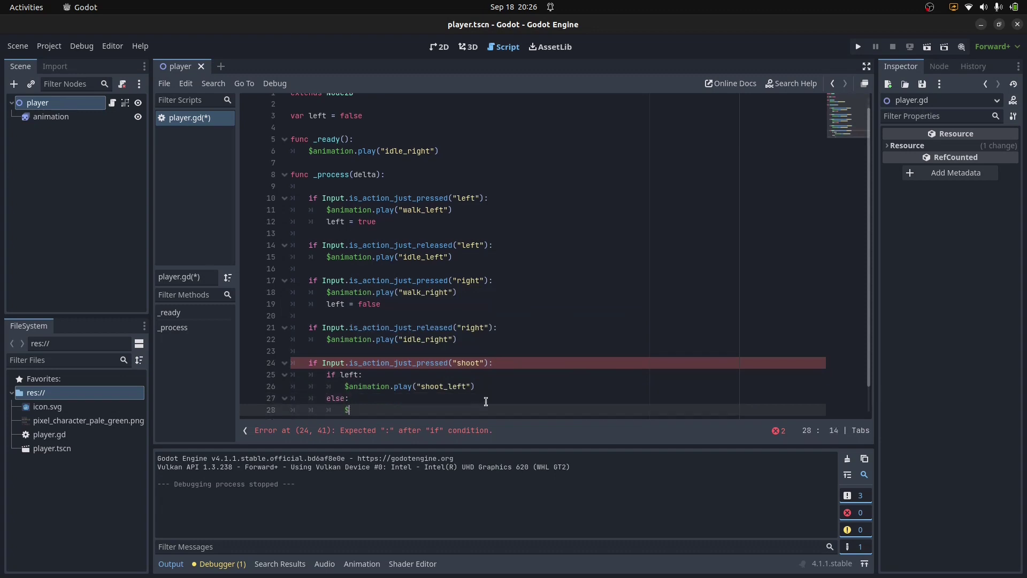
text(animation.play("shoot_r)
key(Return)
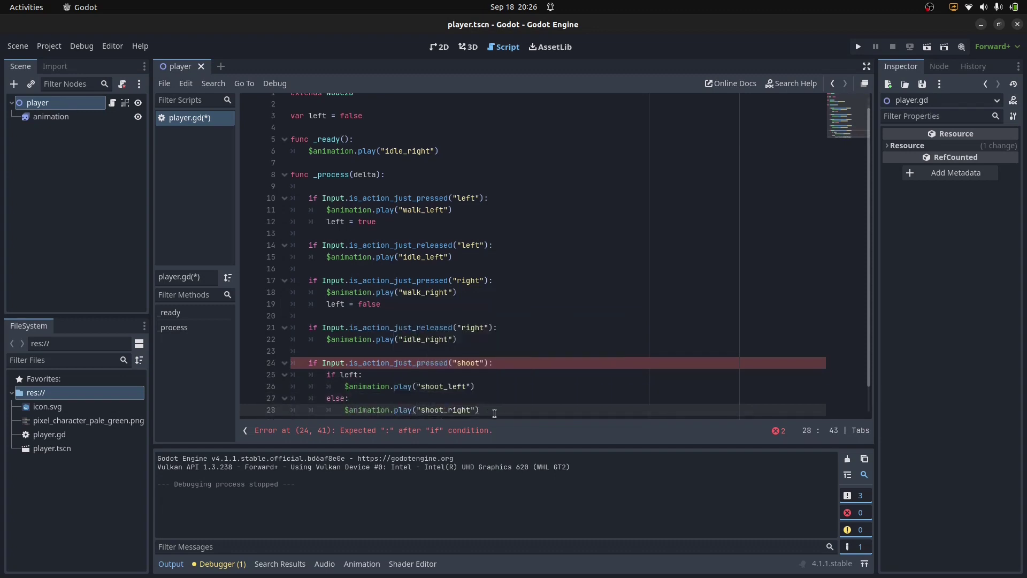
key(ctrl+s)
scroll(529, 400, down, 1)
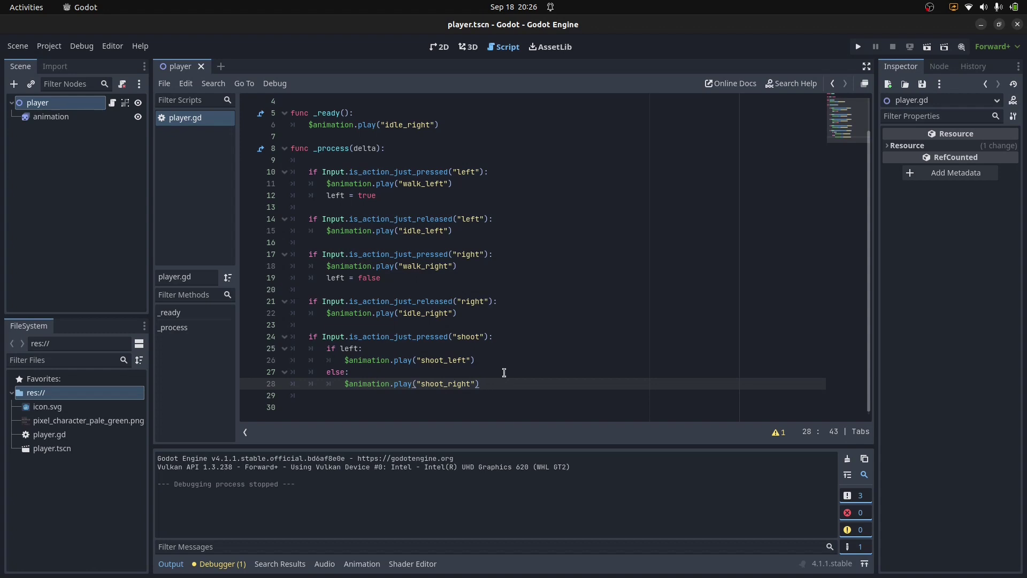
click(929, 48)
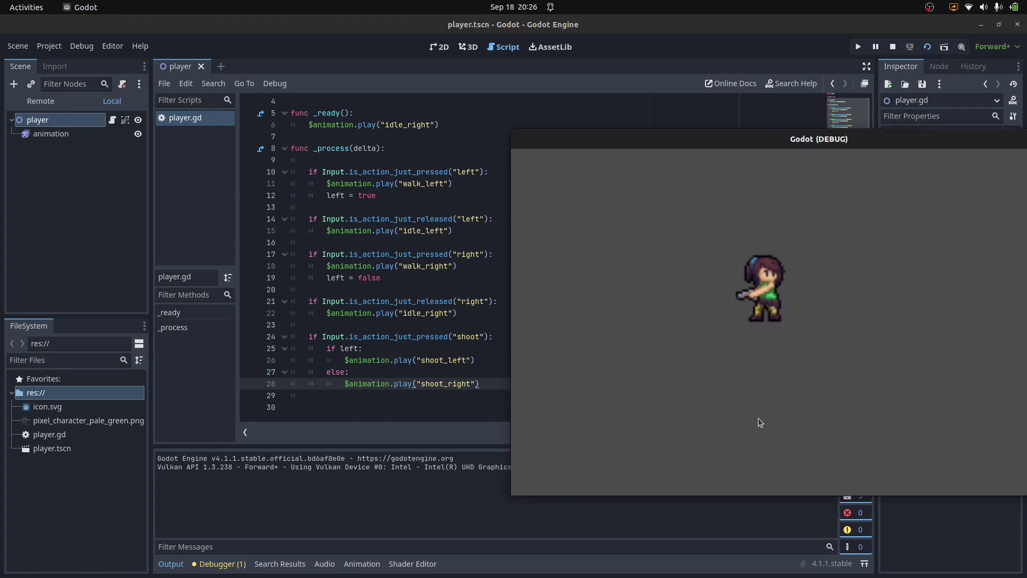
key(Right)
key(space)
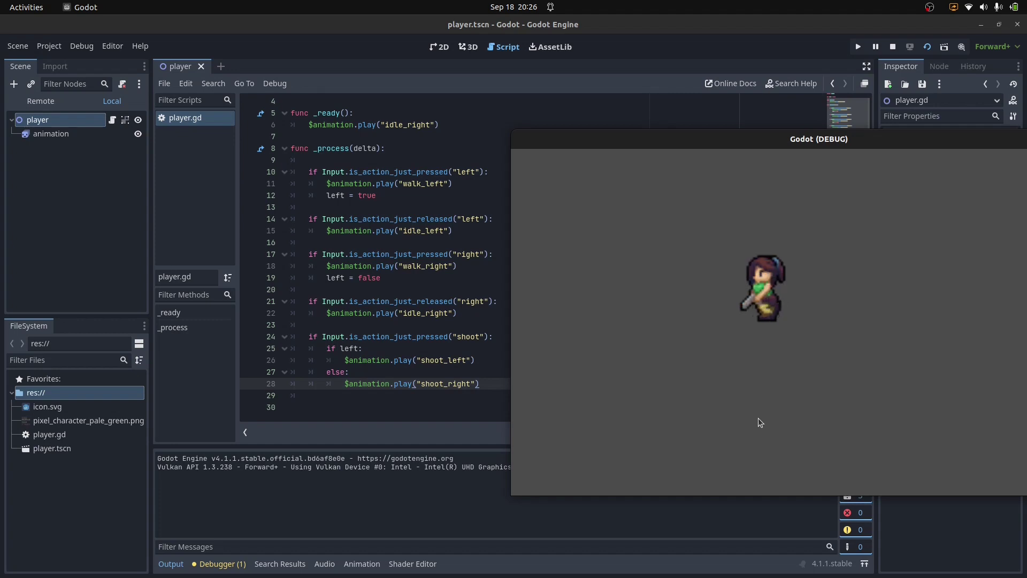
key(Left)
key(space)
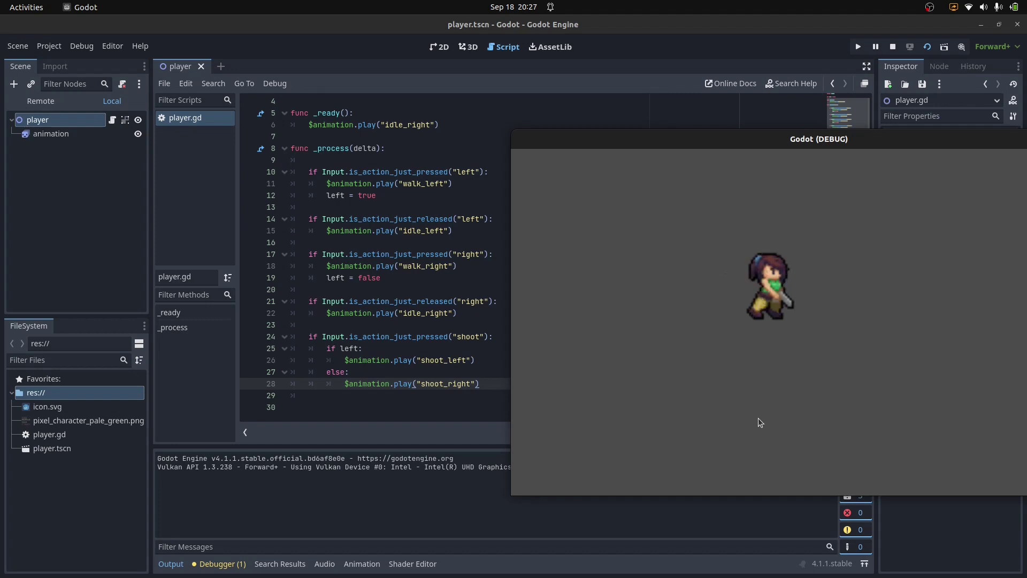
key(space)
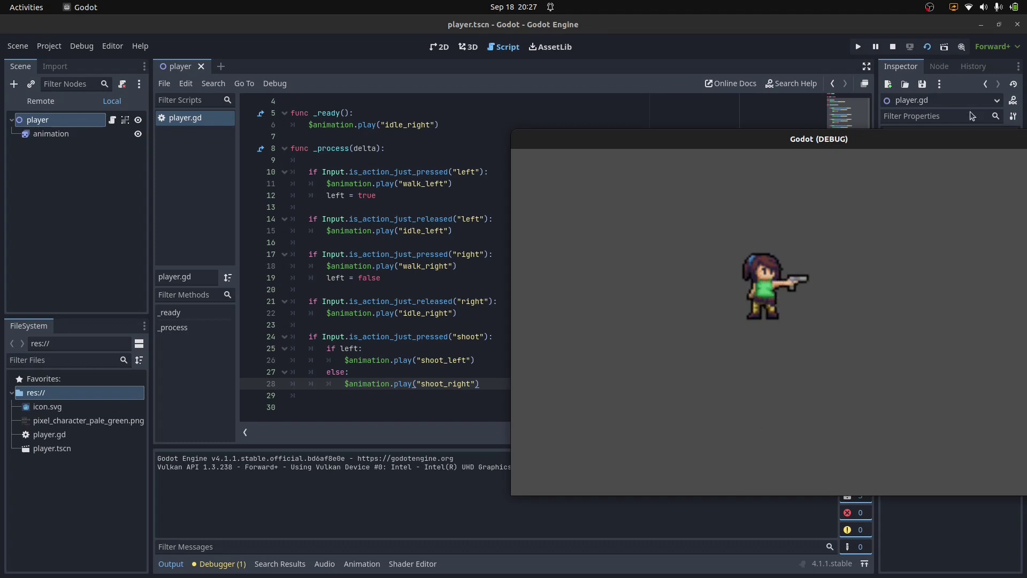
drag(960, 138, 776, 150)
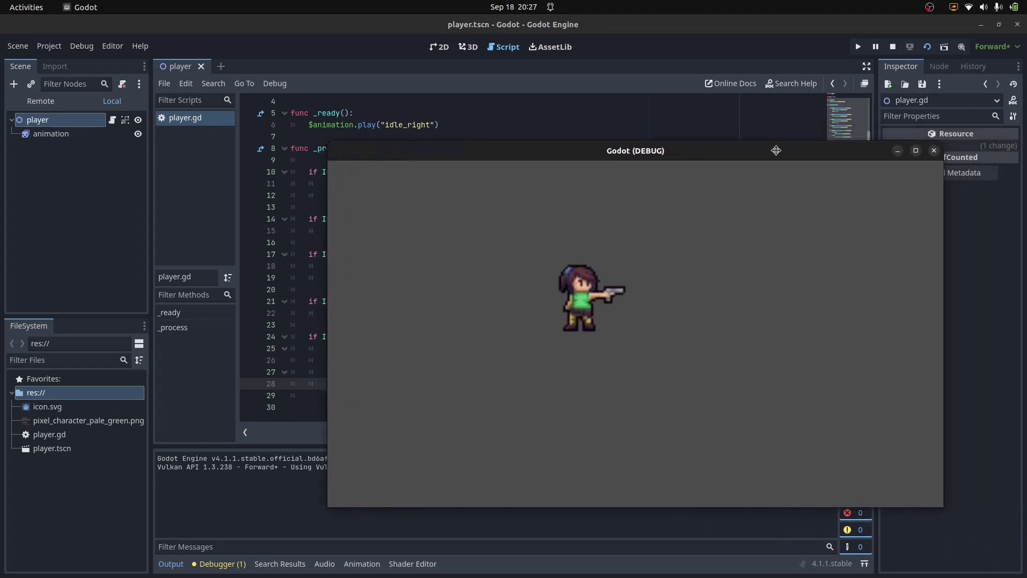
click(934, 151)
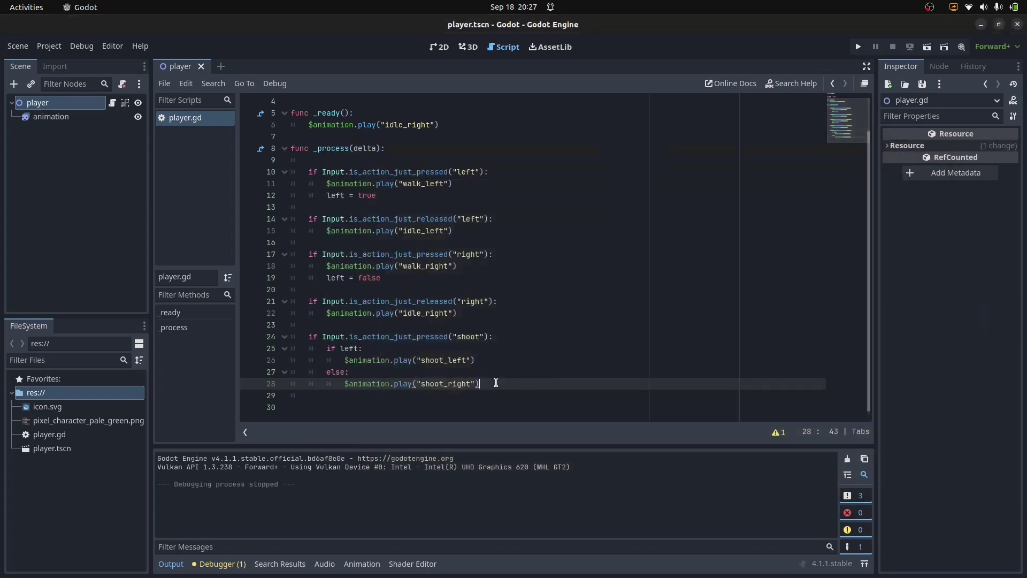
Duplicate the shoot if-block below itself.
key(shift+Up)
key(shift+Up)
key(shift+Up)
key(shift+Up)
key(shift+Home)
key(ctrl+c)
click(509, 396)
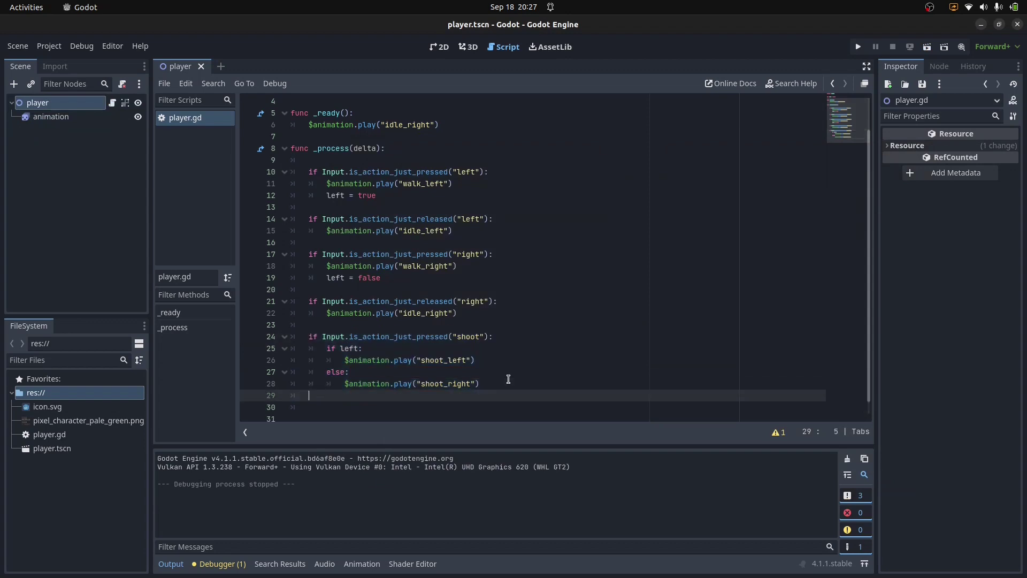
key(Return)
key(ctrl+v)
Rename the copy's action to die with die_left and die_right animations, and save.
double_click(468, 336)
text(die)
double_click(444, 360)
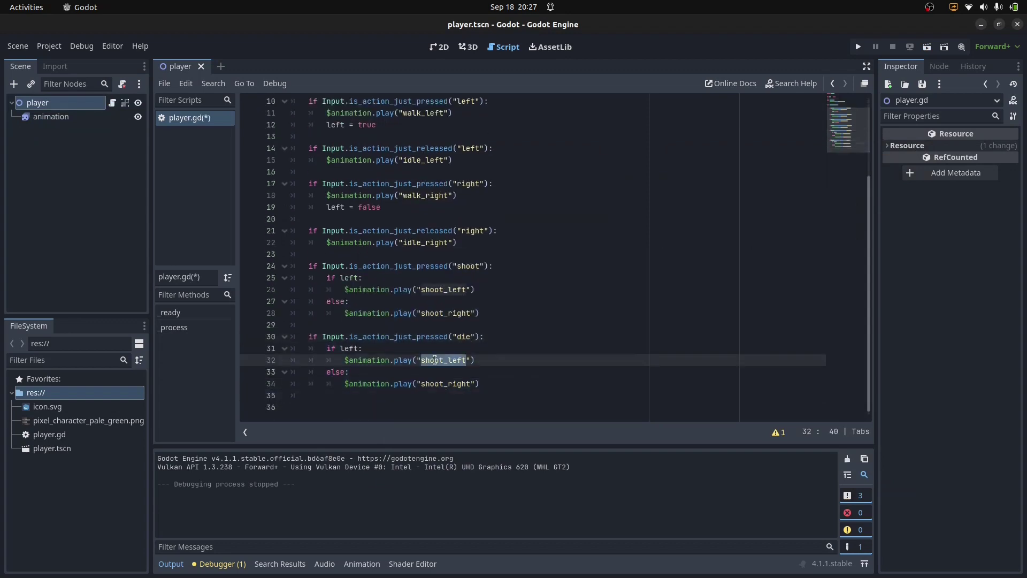
text(die_left)
double_click(438, 383)
text(die_right)
key(ctrl+s)
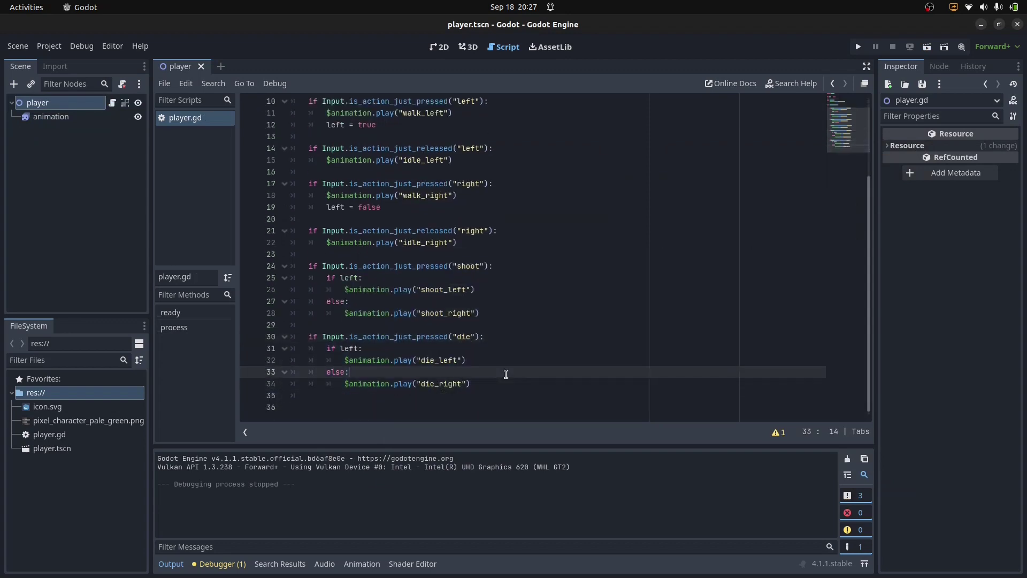
click(506, 373)
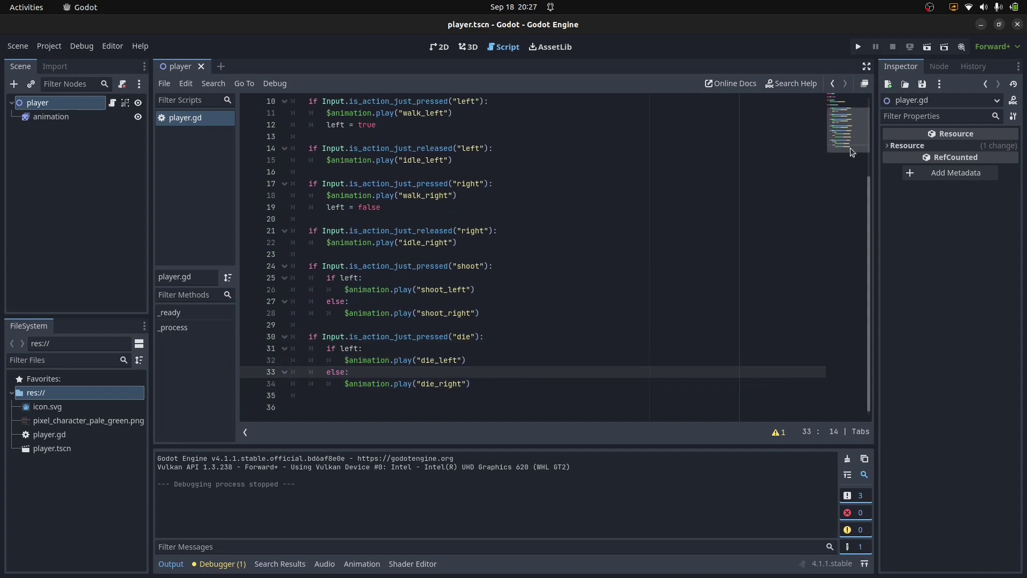
Run the player scene with F6 and test the character facing right.
click(927, 48)
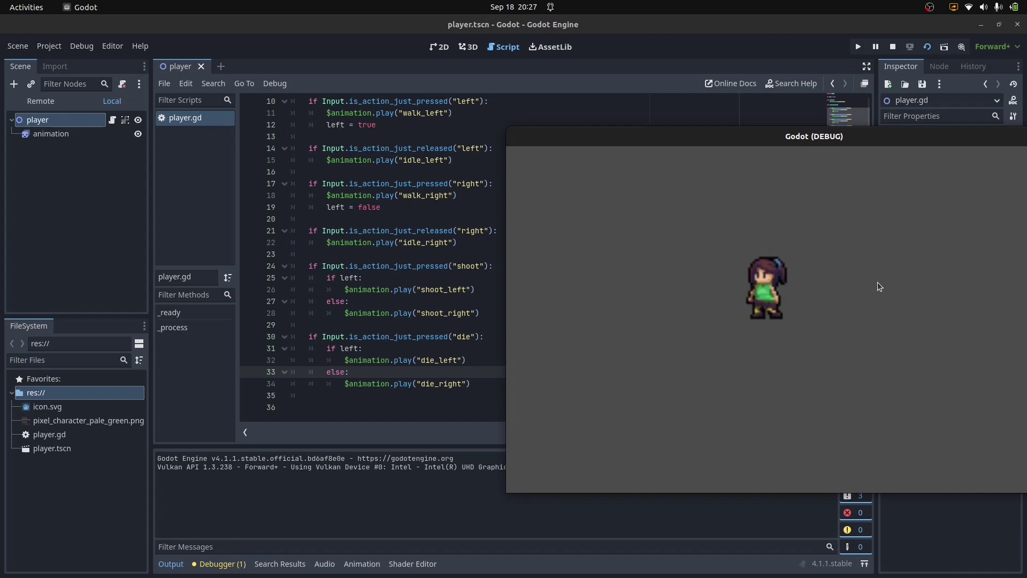
key(Right)
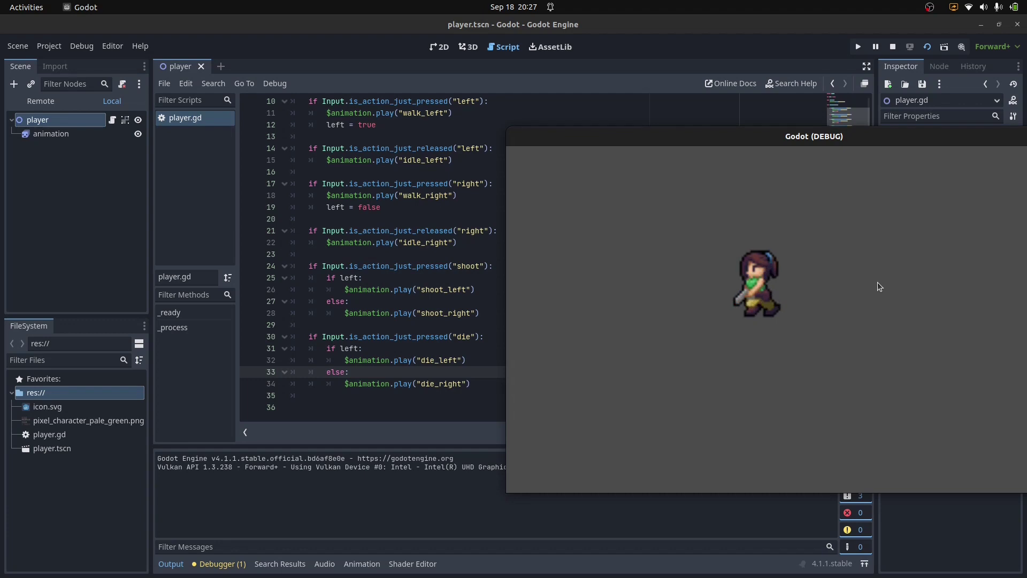
key(space)
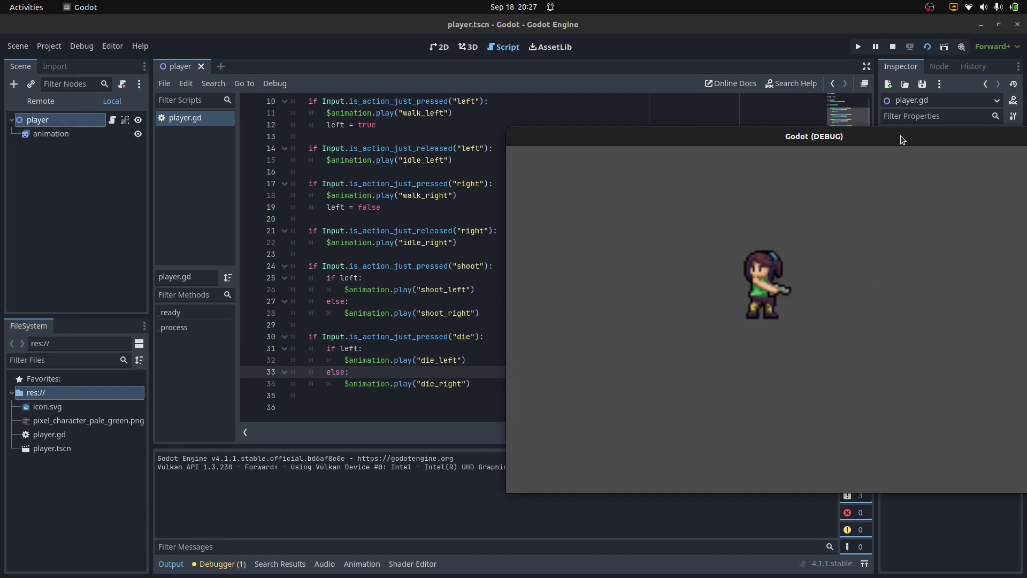
drag(902, 138, 690, 126)
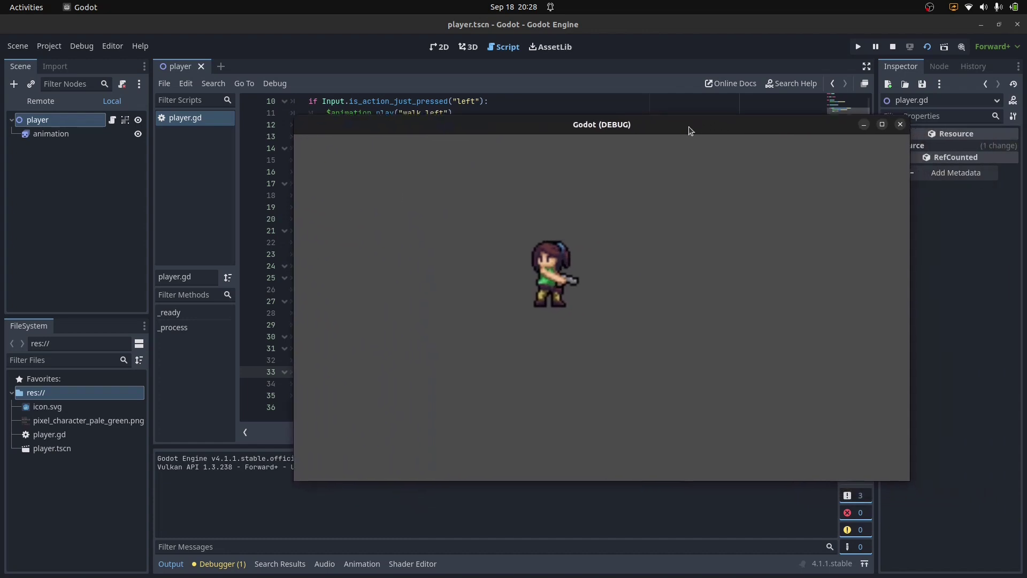
click(900, 125)
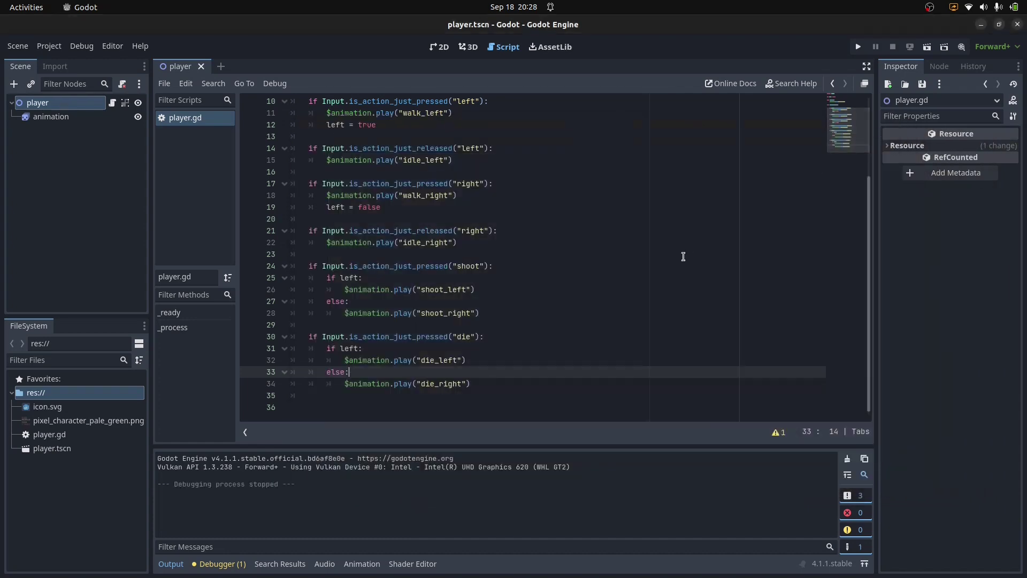